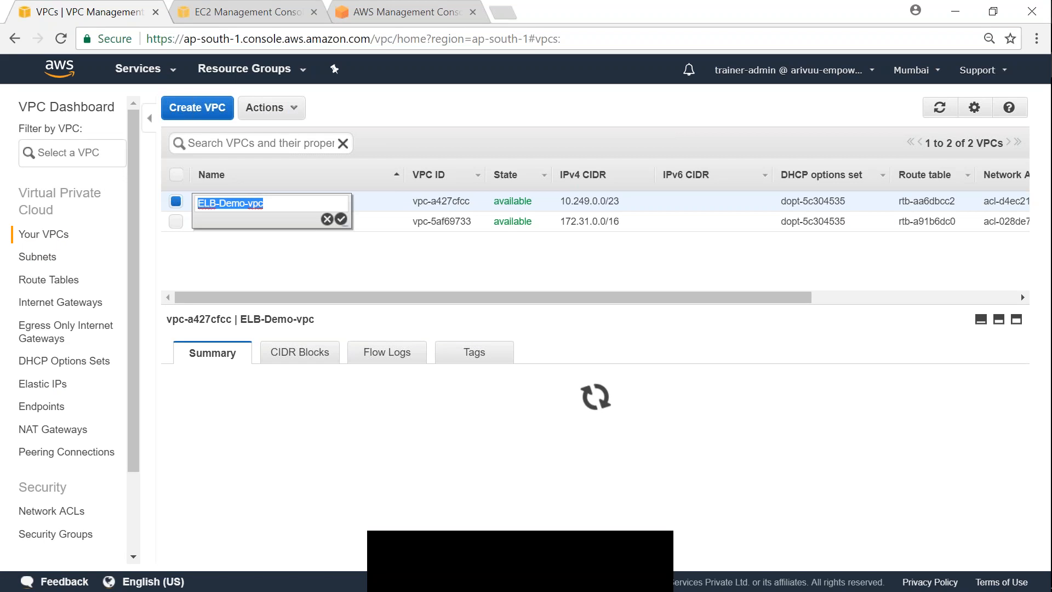
Step: Open the subnets list and filter it by elb-demo-az1
{"action": "left_click", "coordinate": [263, 267]}
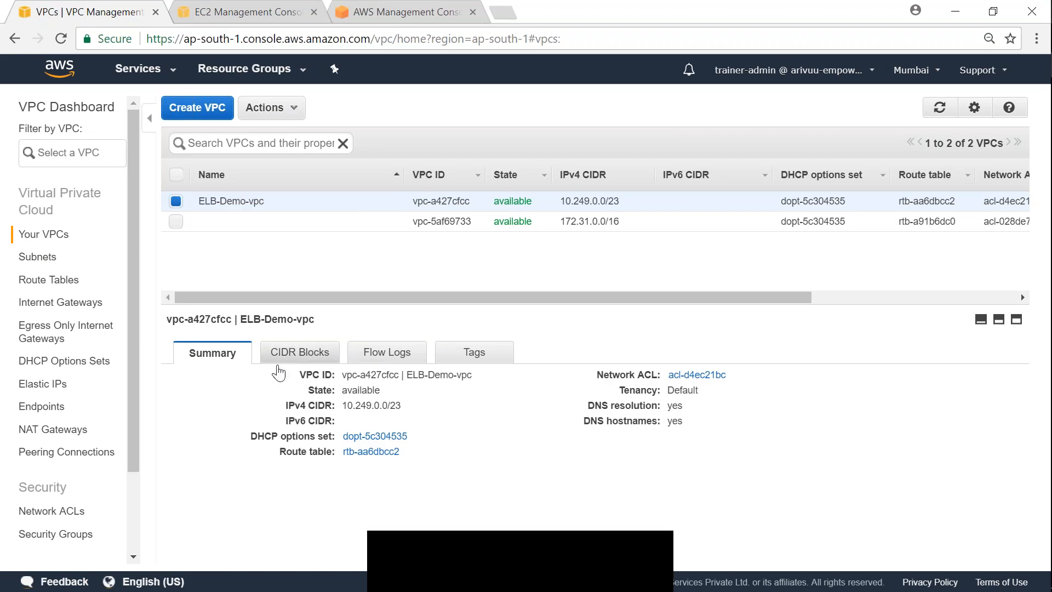
{"action": "left_click", "coordinate": [36, 259]}
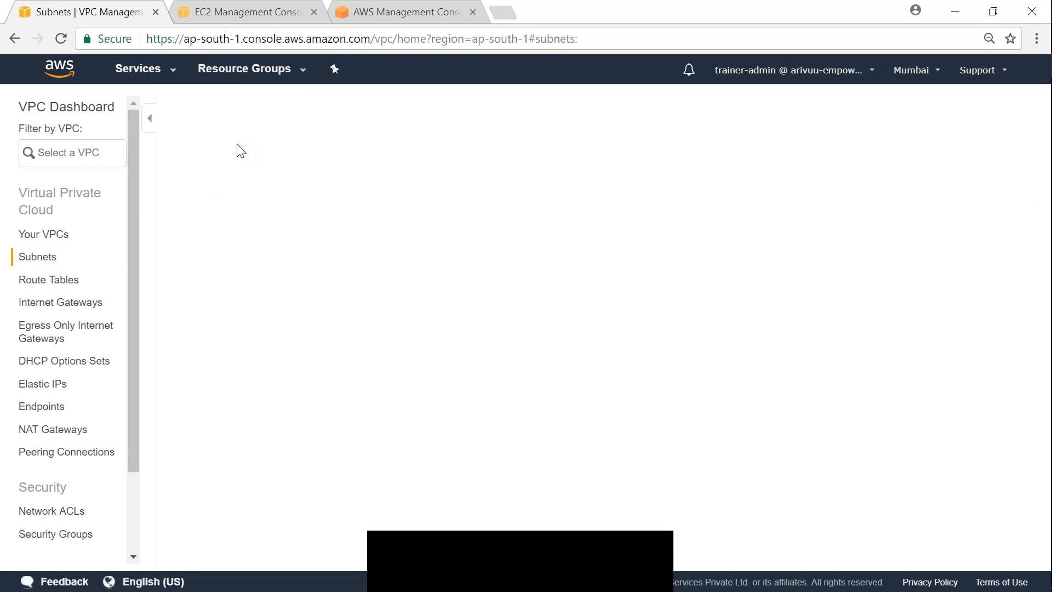
{"action": "left_click", "coordinate": [256, 143]}
{"action": "type", "text": "elb-demo-a"}
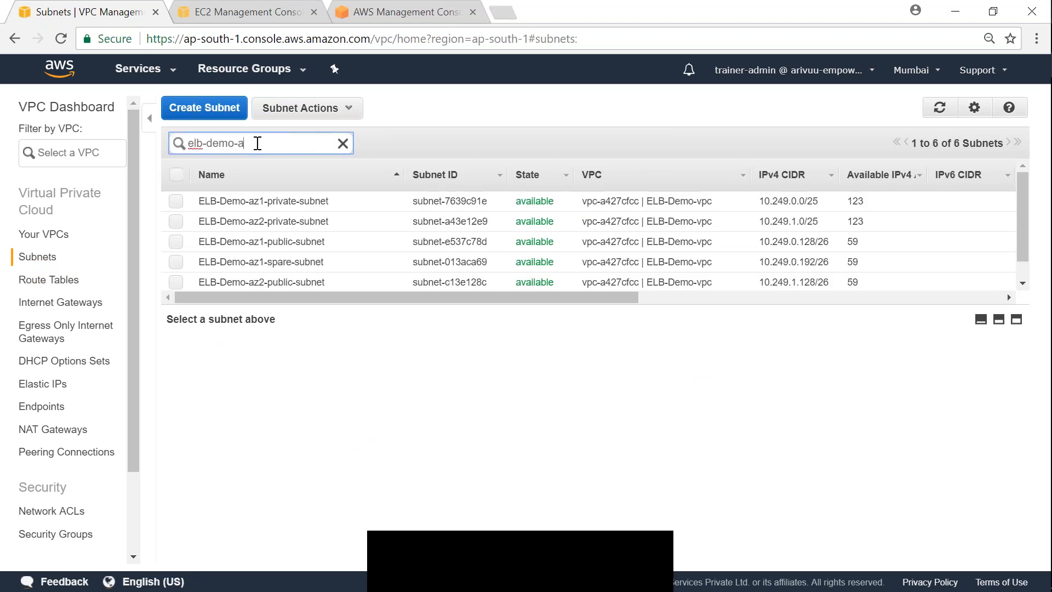
{"action": "type", "text": "z1"}
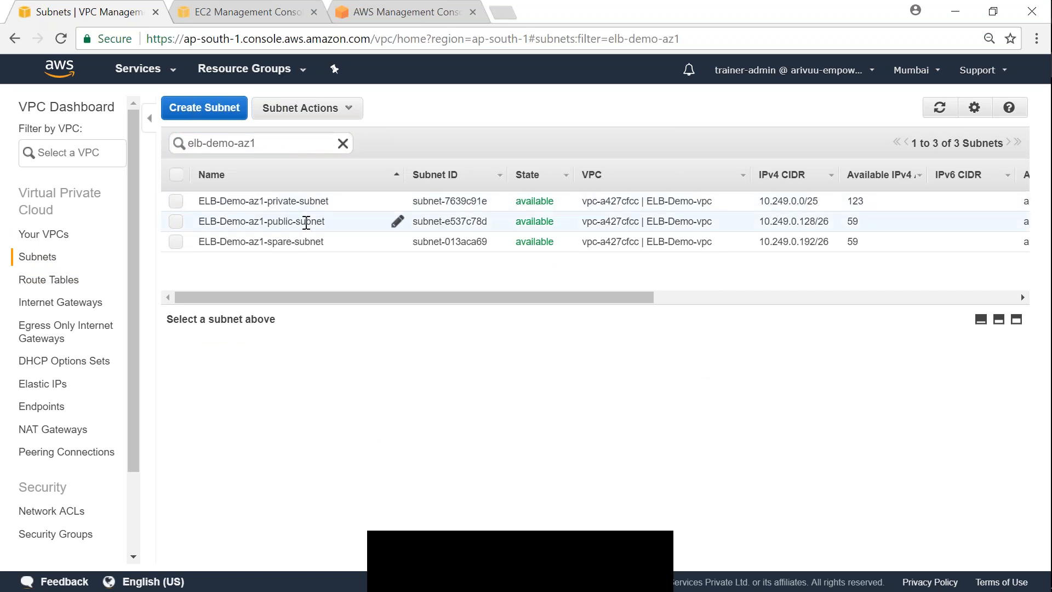
Step: Examine the az1 private and spare subnets, and filter the subnet list by elb-demo-az2
{"action": "left_click", "coordinate": [272, 203]}
{"action": "left_click_drag", "start_coordinate": [268, 202], "coordinate": [316, 205]}
{"action": "left_click_drag", "start_coordinate": [272, 243], "coordinate": [304, 243]}
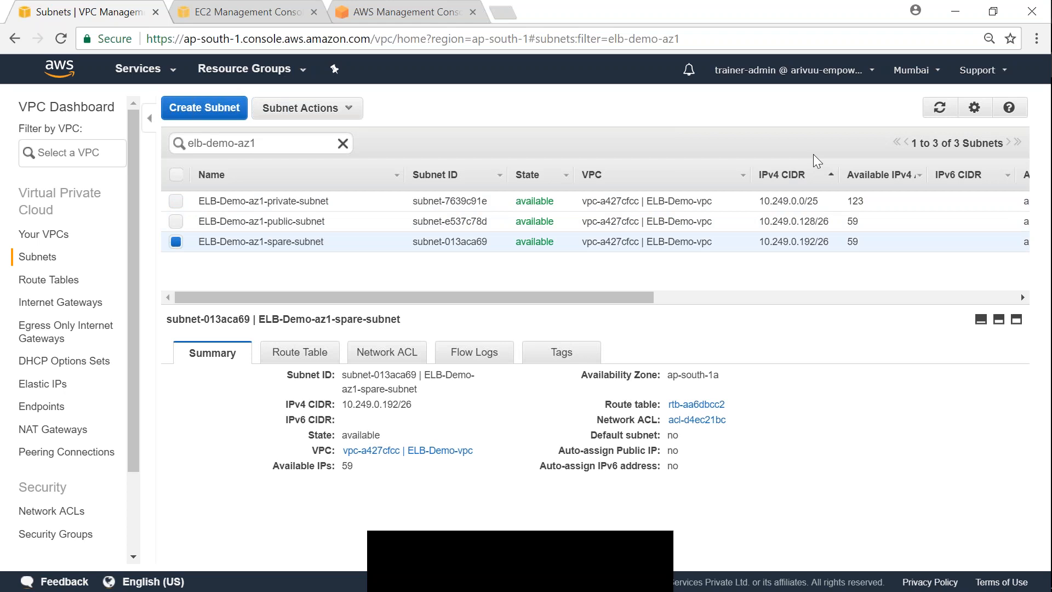
{"action": "left_click", "coordinate": [284, 141]}
{"action": "type", "text": "2"}
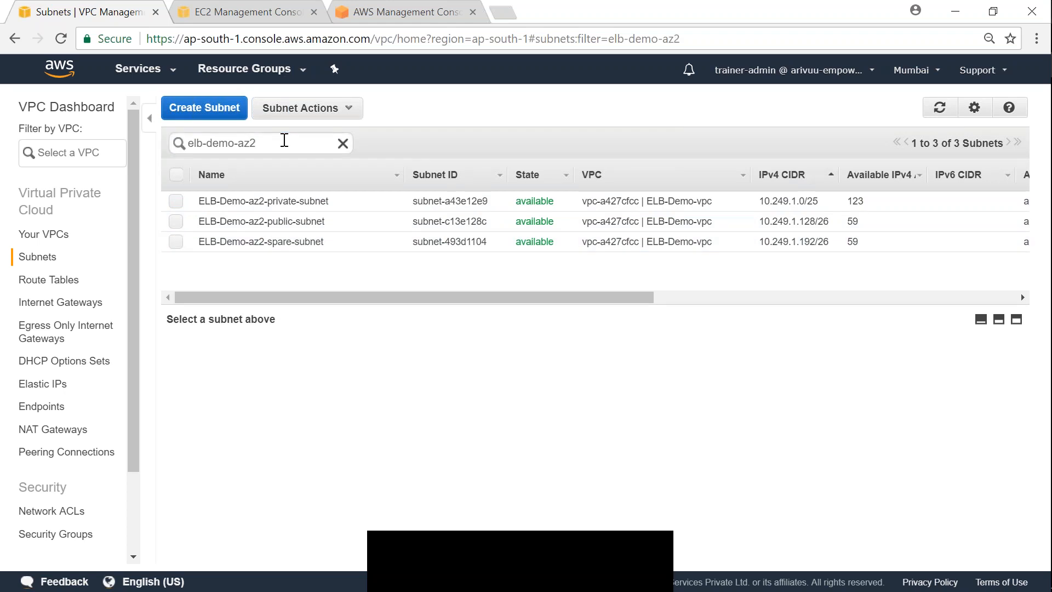
{"action": "left_click", "coordinate": [632, 562]}
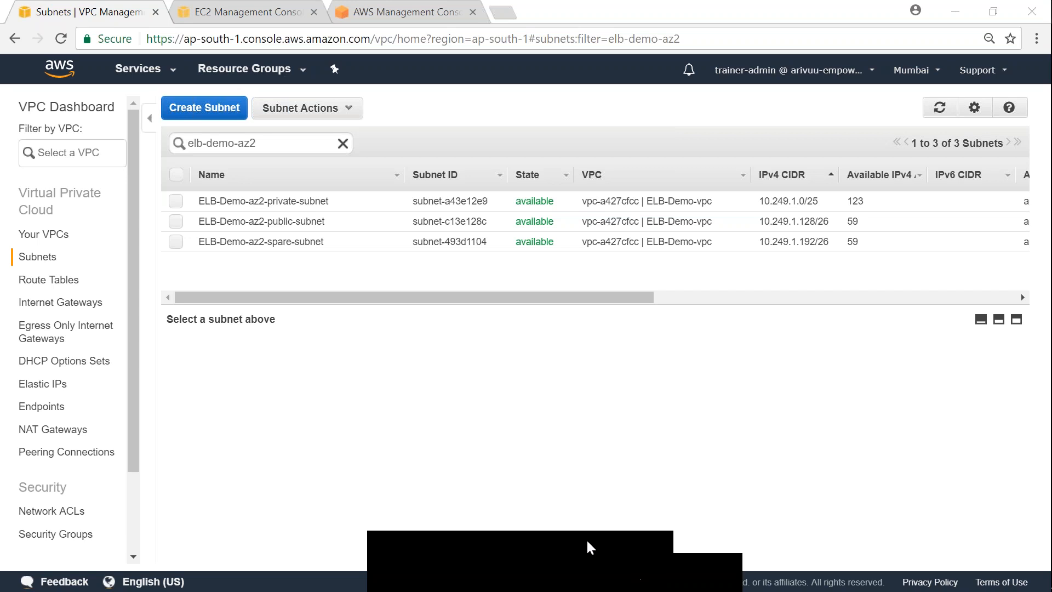
{"action": "left_click", "coordinate": [143, 553]}
{"action": "left_click", "coordinate": [143, 532]}
{"action": "left_click", "coordinate": [452, 105]}
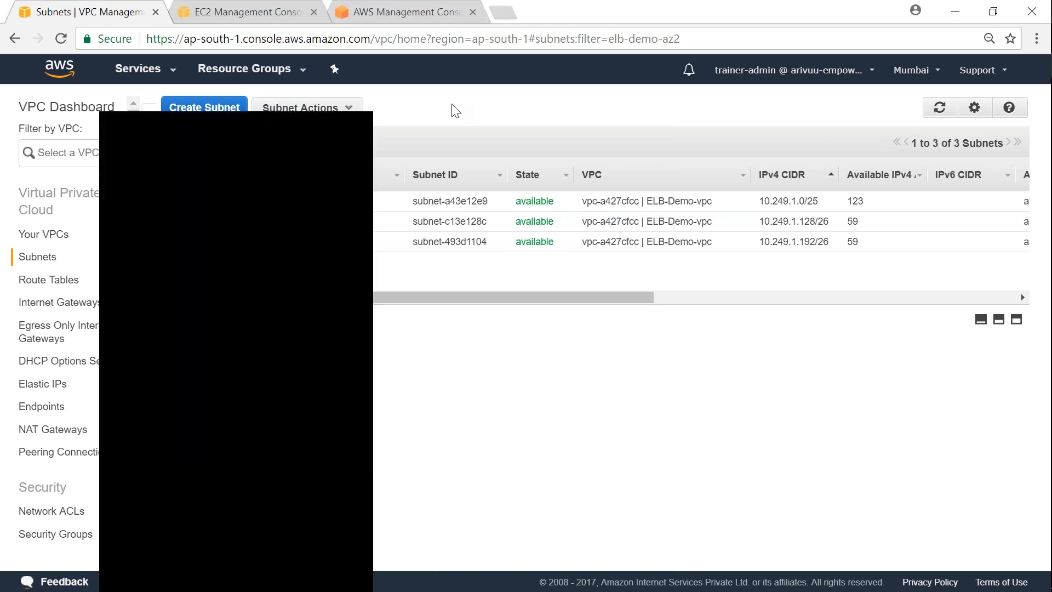
{"action": "right_click", "coordinate": [320, 152]}
{"action": "right_click", "coordinate": [327, 146]}
{"action": "left_click", "coordinate": [318, 175]}
{"action": "left_click", "coordinate": [219, 504]}
{"action": "mouse_move", "coordinate": [73, 276]}
{"action": "left_mouse_down"}
{"action": "mouse_move", "coordinate": [77, 287]}
{"action": "mouse_move", "coordinate": [100, 269]}
{"action": "mouse_move", "coordinate": [98, 307]}
{"action": "mouse_move", "coordinate": [113, 289]}
{"action": "left_mouse_up"}
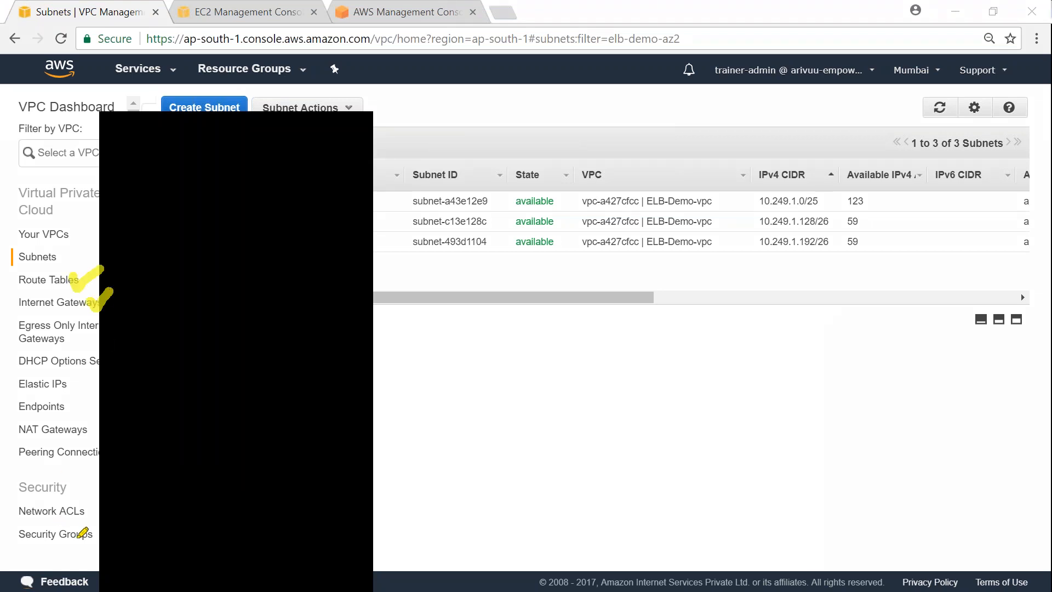
{"action": "mouse_move", "coordinate": [74, 531]}
{"action": "left_mouse_down"}
{"action": "mouse_move", "coordinate": [82, 543]}
{"action": "mouse_move", "coordinate": [107, 523]}
{"action": "left_mouse_up"}
{"action": "left_click", "coordinate": [299, 511]}
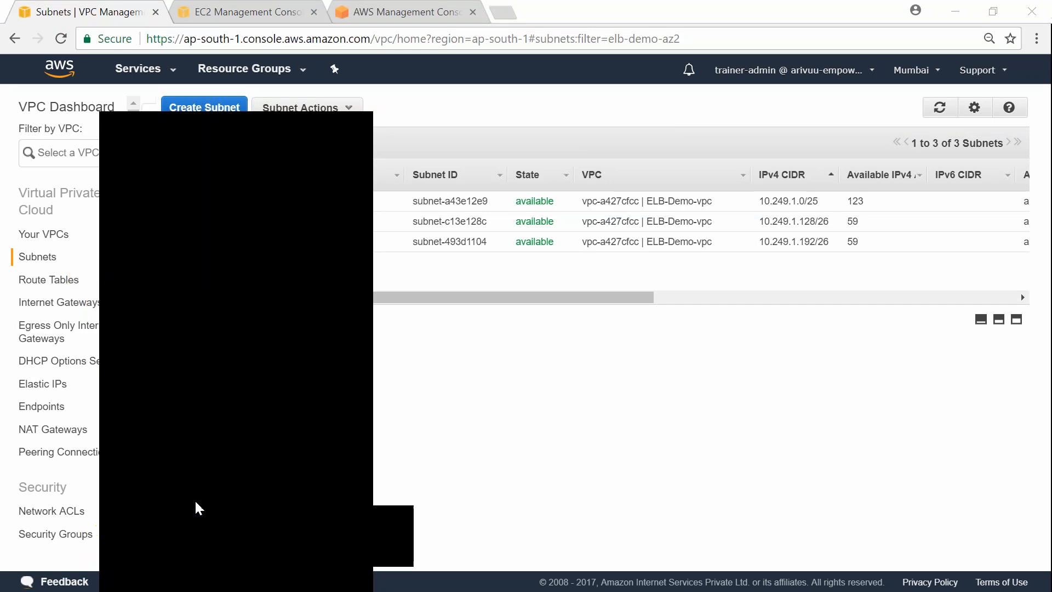
Step: Open the VPC security groups list and filter it by elb
{"action": "left_click", "coordinate": [33, 533]}
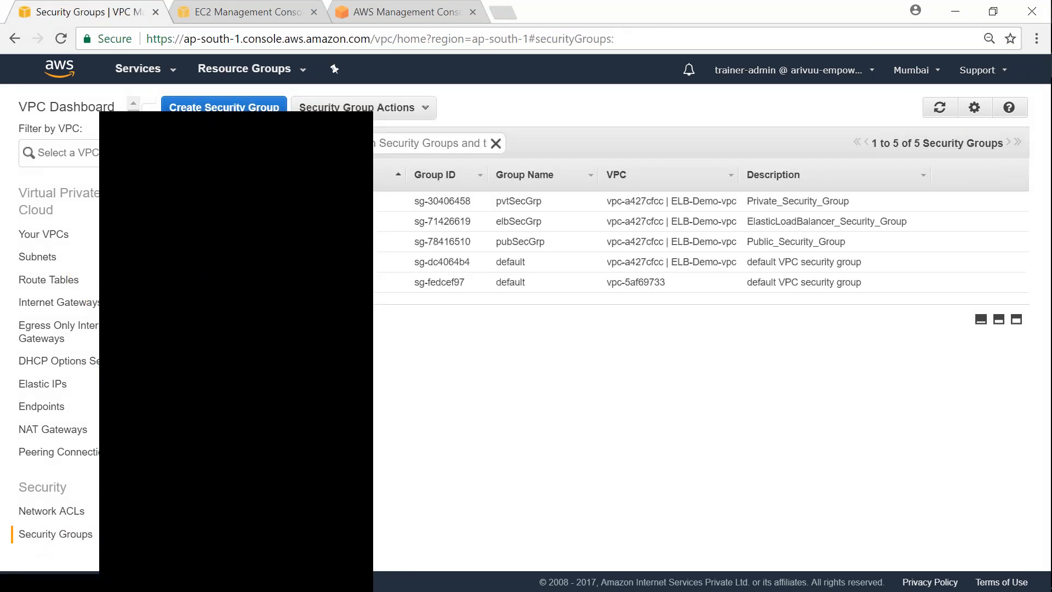
{"action": "left_click", "coordinate": [388, 143]}
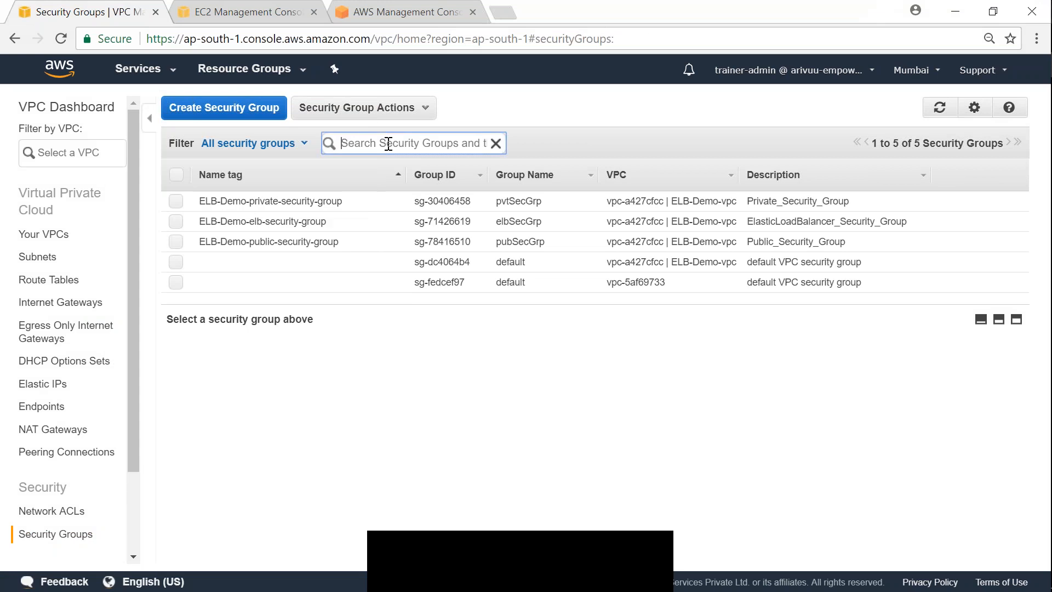
{"action": "type", "text": "elb"}
{"action": "key", "text": "Return"}
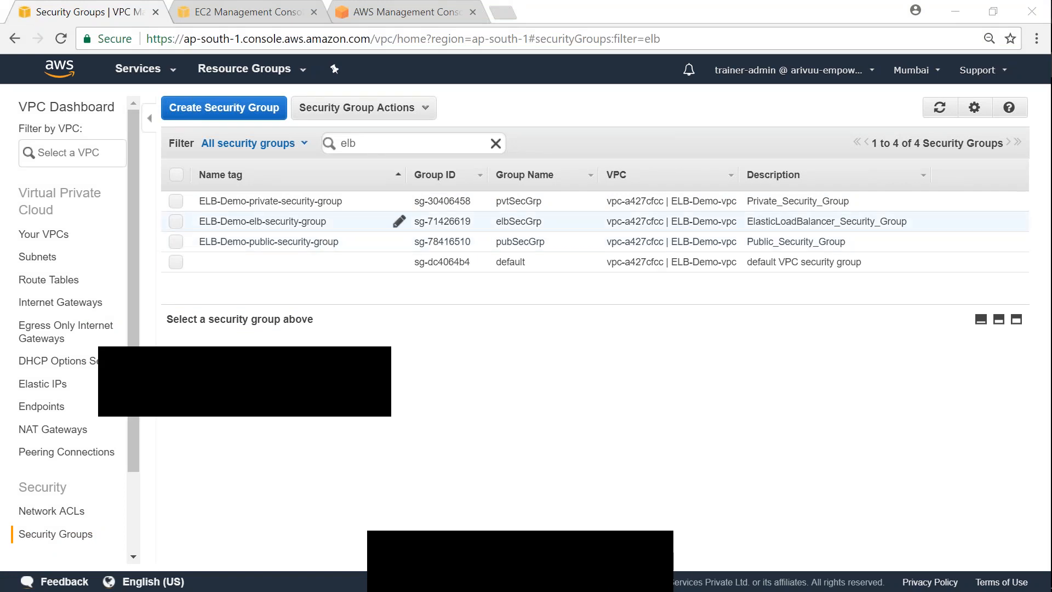
{"action": "left_click_drag", "start_coordinate": [341, 220], "coordinate": [355, 251]}
{"action": "mouse_move", "coordinate": [199, 243]}
{"action": "left_mouse_down"}
{"action": "mouse_move", "coordinate": [189, 206]}
{"action": "mouse_move", "coordinate": [204, 197]}
{"action": "left_mouse_up"}
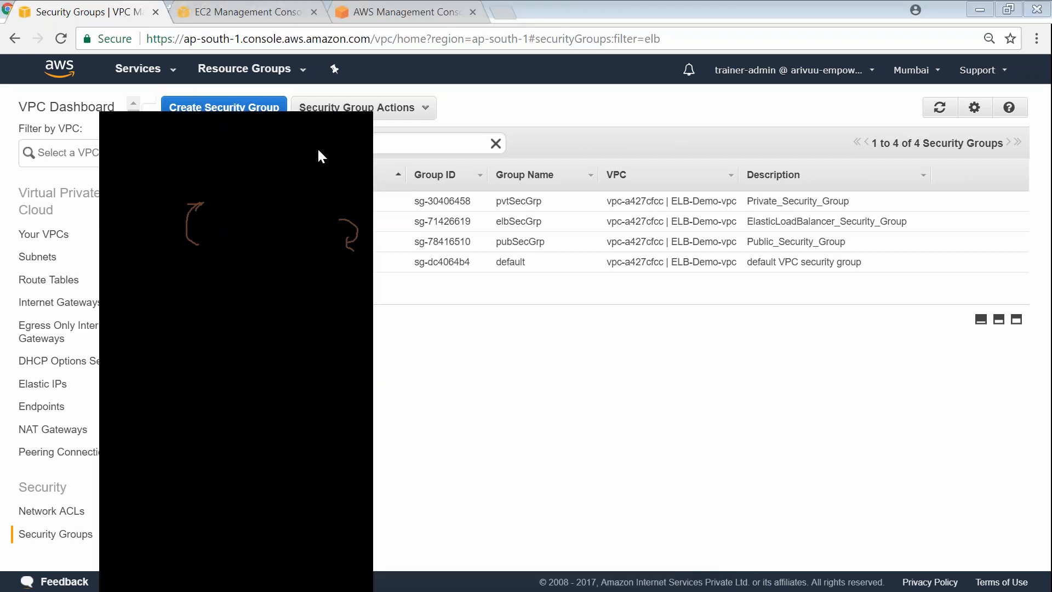
Step: Examine the inbound rules of ELB-Demo-private-security-group and match the HTTP rule's source to the listed groups
{"action": "left_click", "coordinate": [175, 200]}
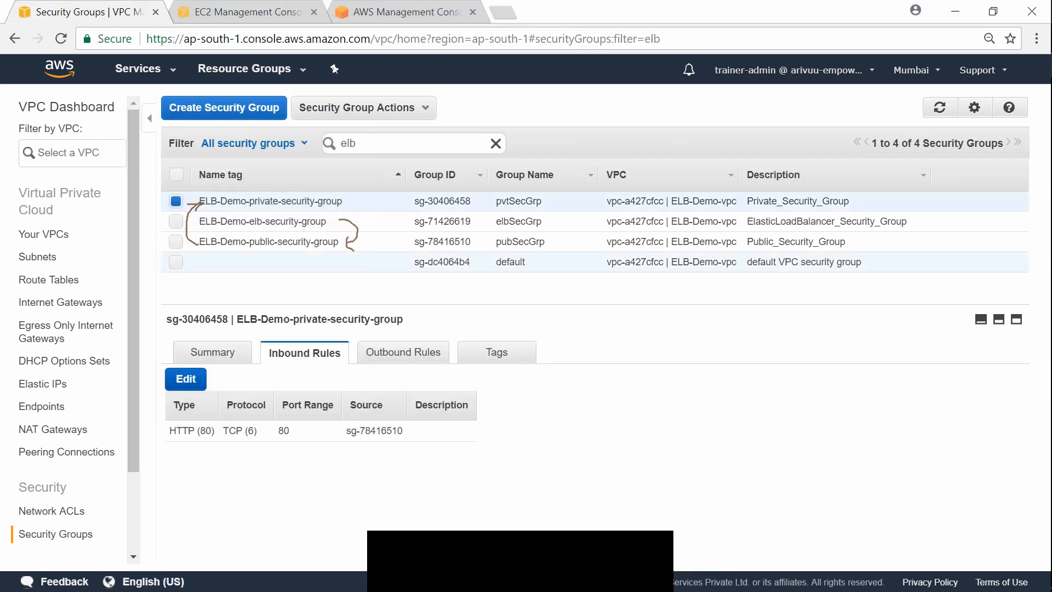
{"action": "left_click_drag", "start_coordinate": [347, 431], "coordinate": [405, 438]}
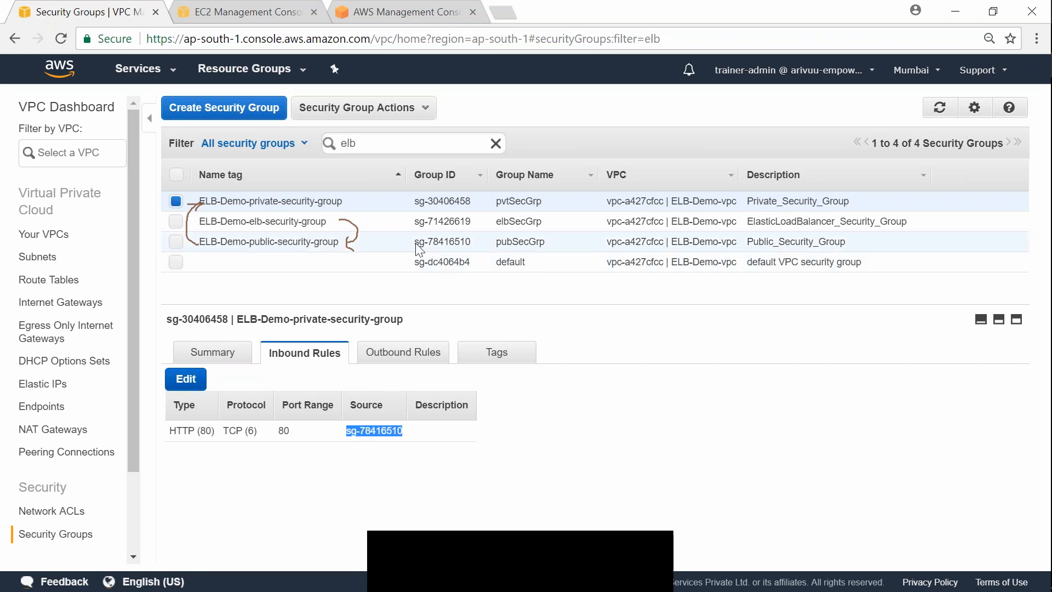
{"action": "left_click", "coordinate": [634, 569]}
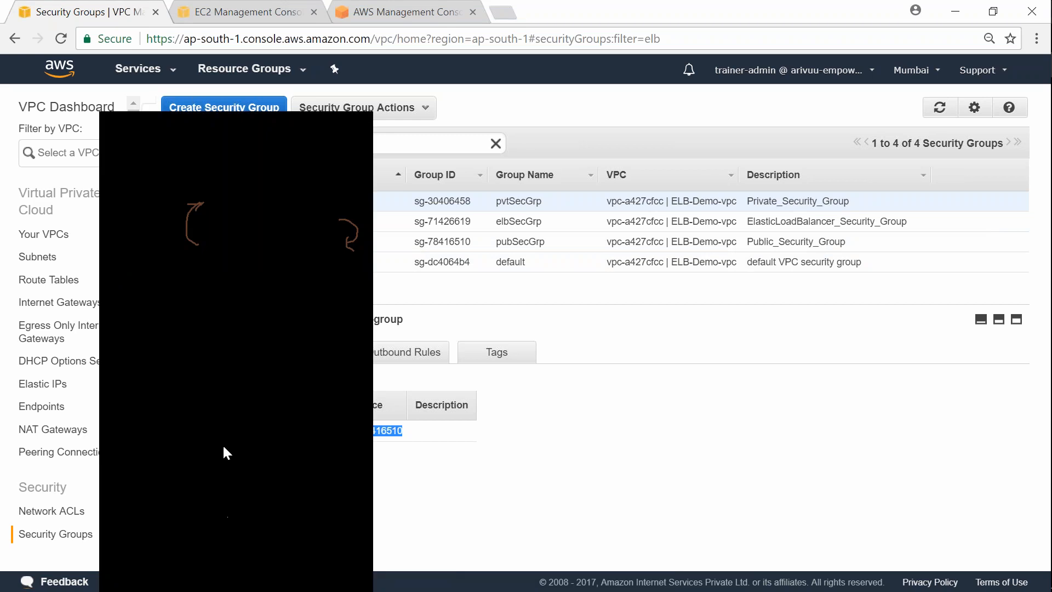
{"action": "left_click", "coordinate": [308, 491]}
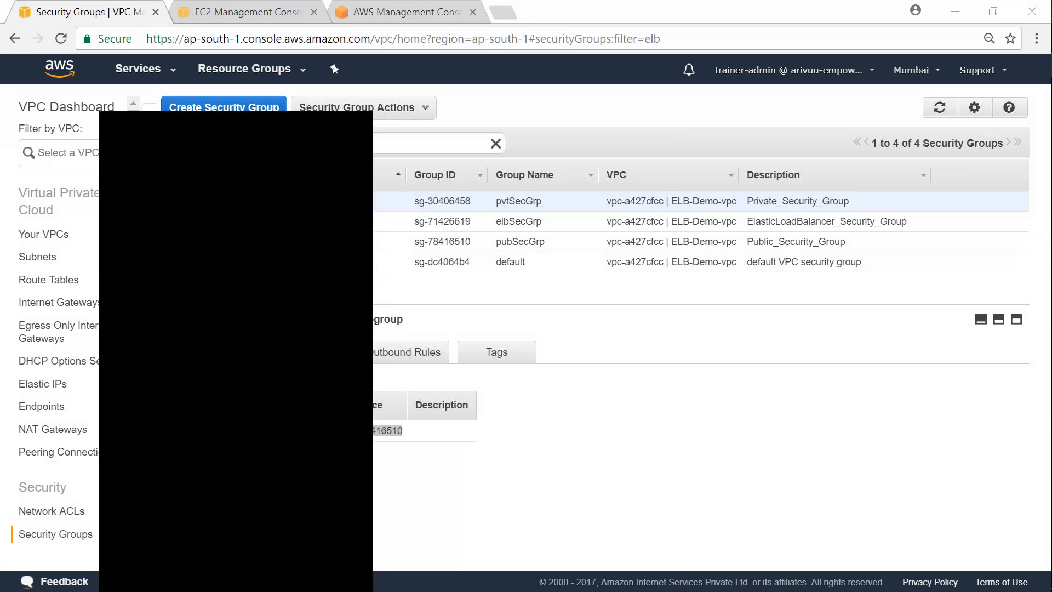
Step: Switch to the EC2 console and start launching an instance from Amazon Linux AMI 2017.09.1, keeping the preselected instance type
{"action": "left_click", "coordinate": [284, 8]}
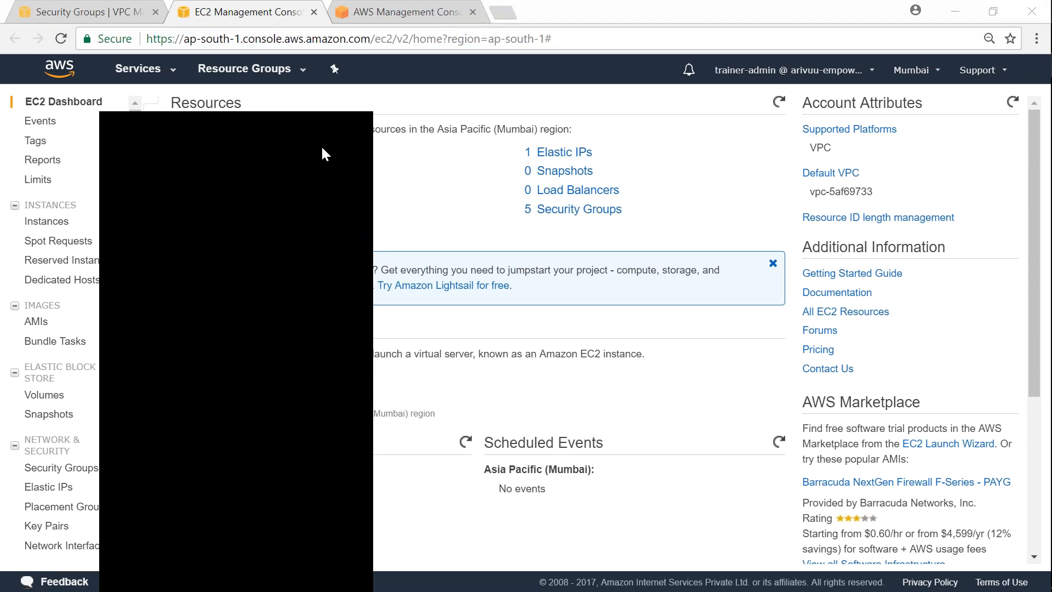
{"action": "left_click", "coordinate": [219, 381]}
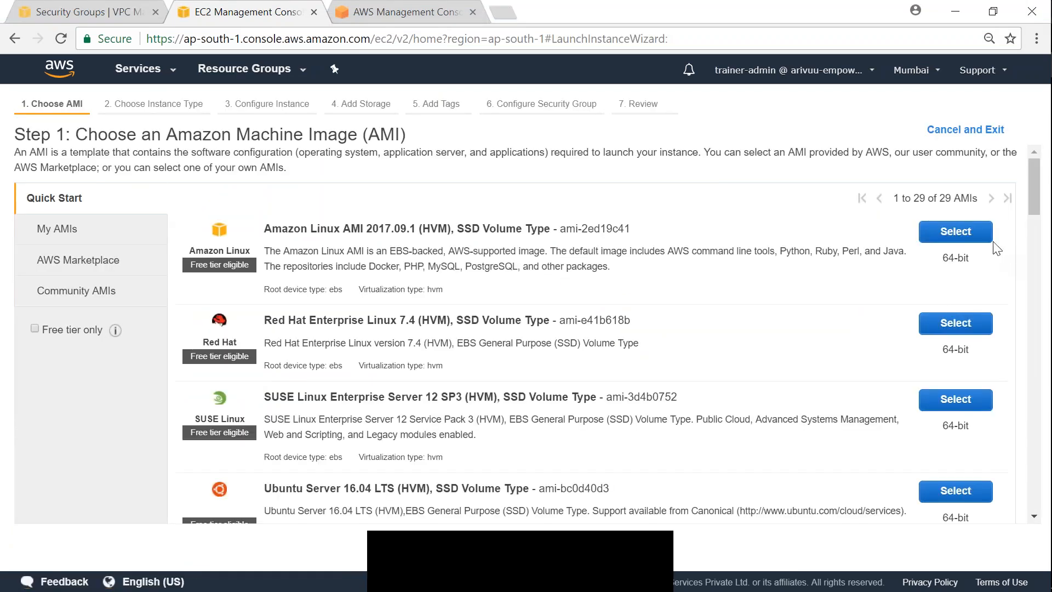
{"action": "left_click", "coordinate": [954, 232]}
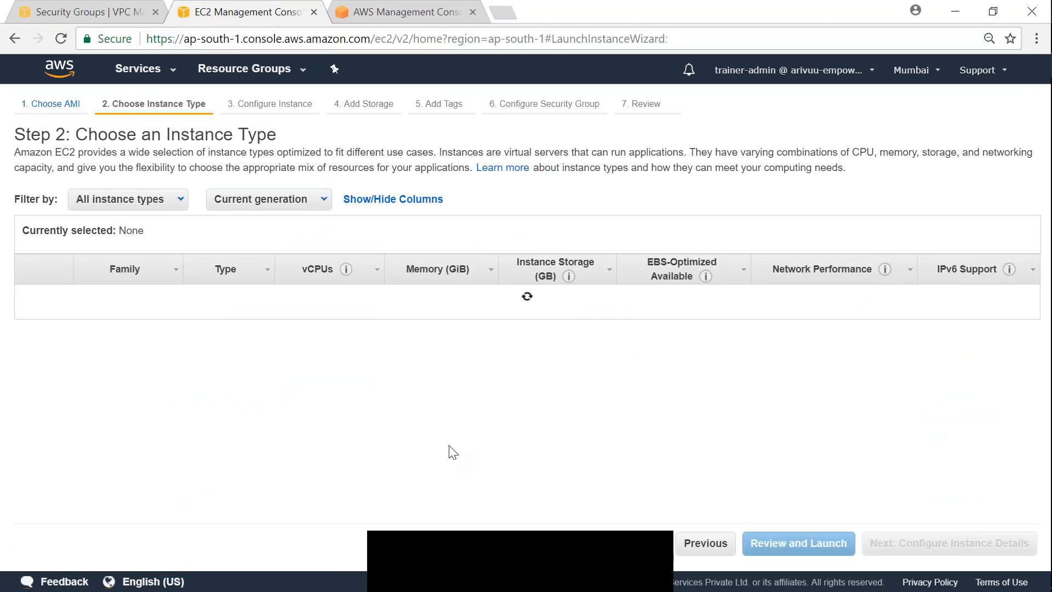
{"action": "left_click", "coordinate": [914, 543]}
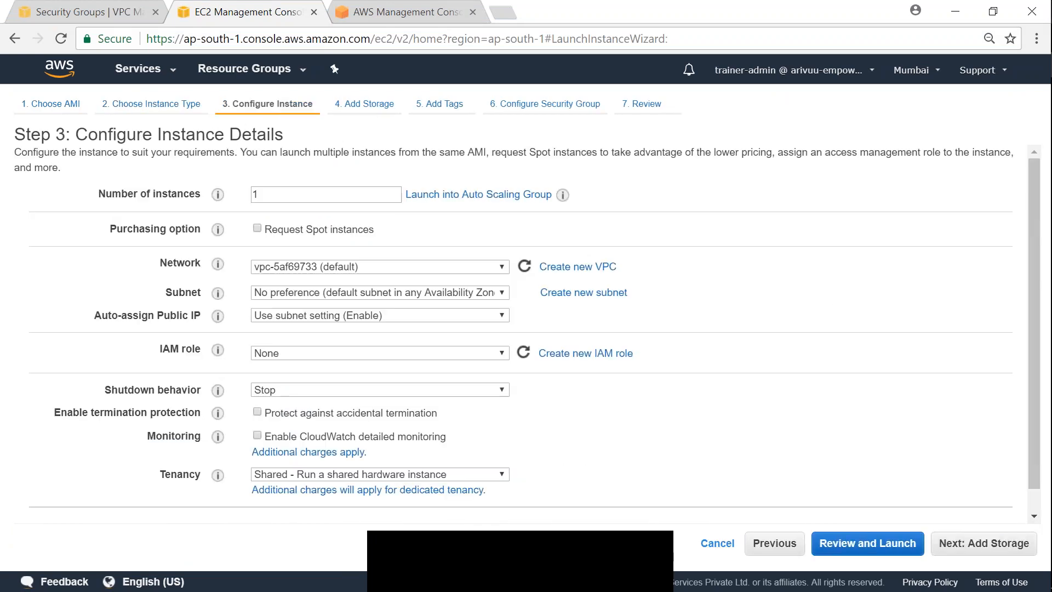
Step: Place the instance in ELB-Demo-vpc on ELB-Demo-az1-public-subnet and enable auto-assignment of a public IP
{"action": "left_click", "coordinate": [335, 268]}
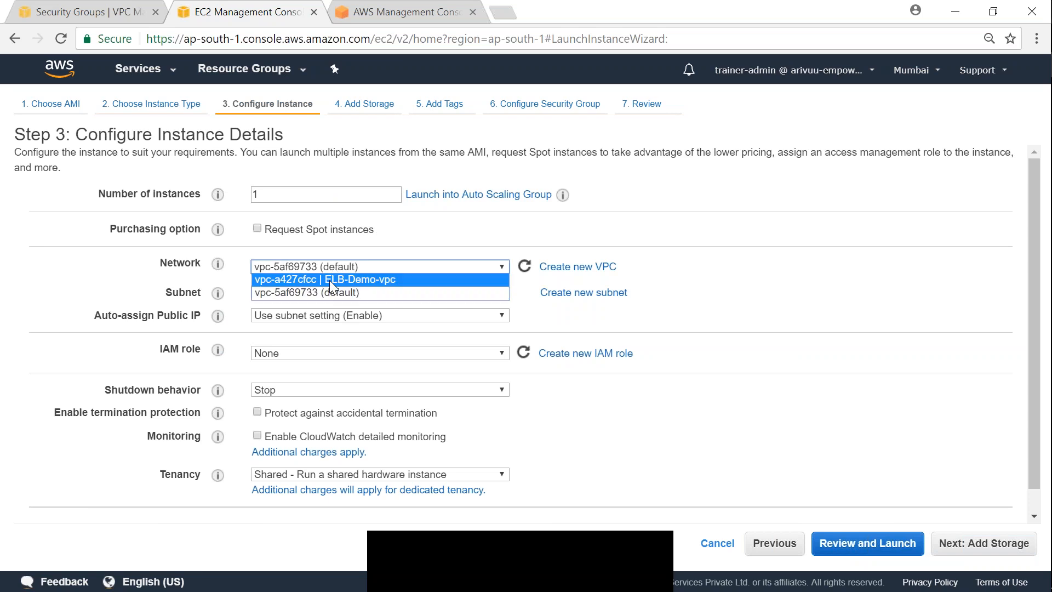
{"action": "left_click", "coordinate": [359, 279]}
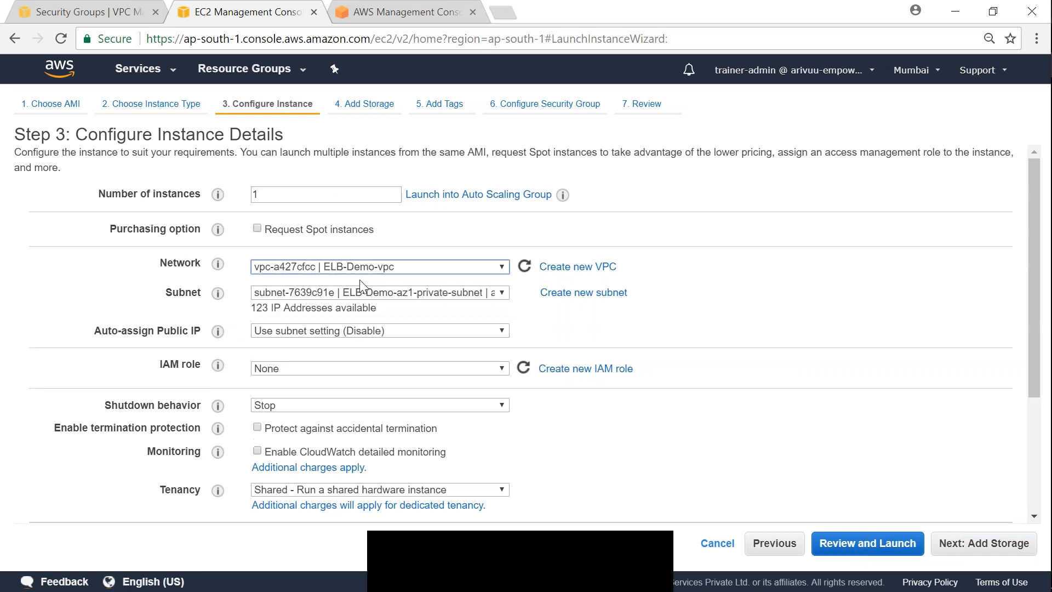
{"action": "left_click", "coordinate": [332, 294]}
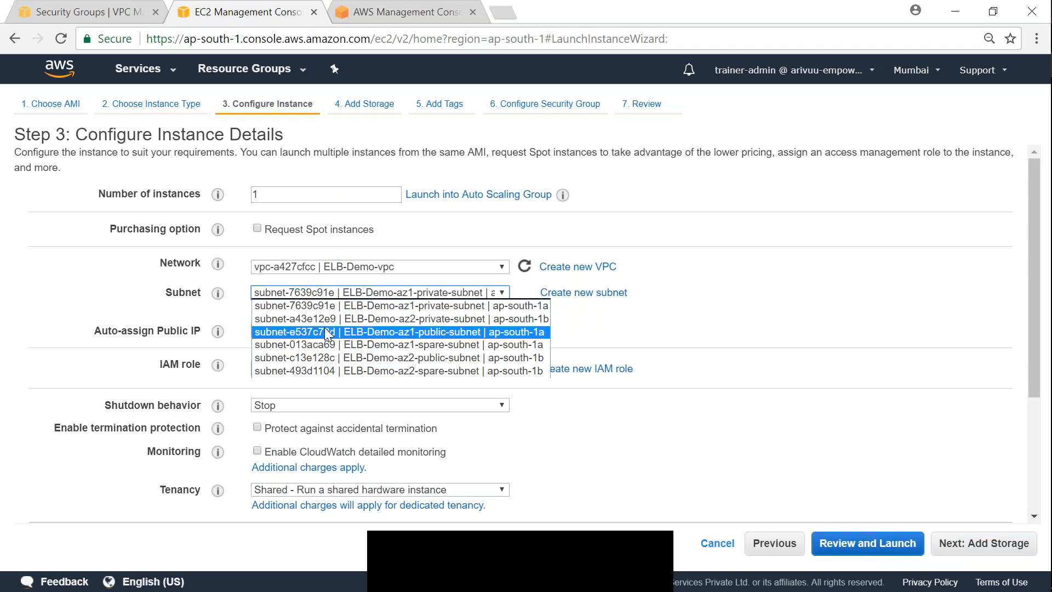
{"action": "left_click", "coordinate": [366, 332]}
{"action": "left_click", "coordinate": [357, 332]}
{"action": "left_click", "coordinate": [357, 351]}
{"action": "left_click", "coordinate": [606, 353]}
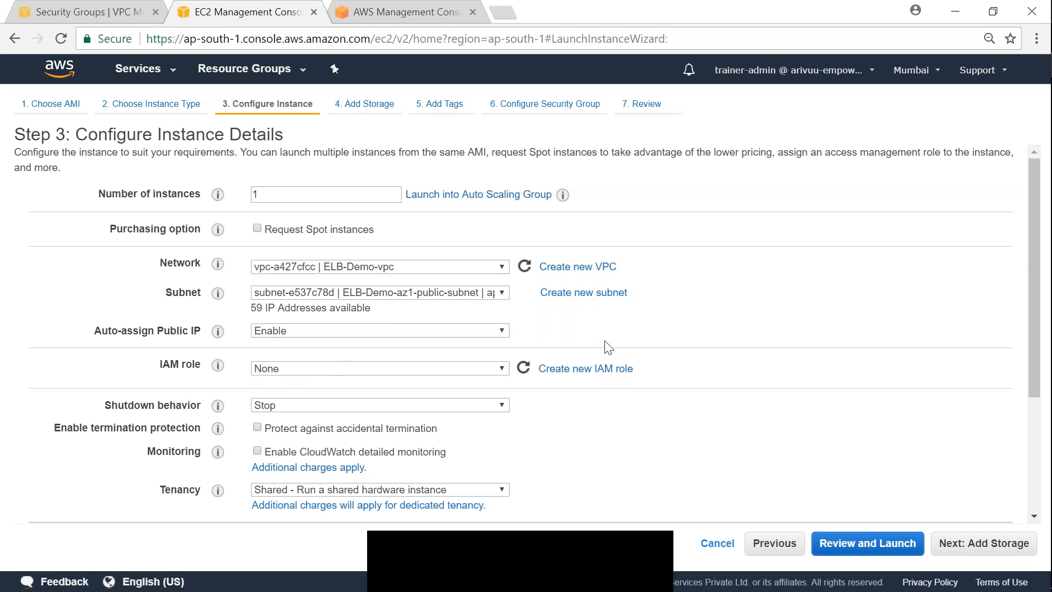
Step: Assign IAM role ec2-to-s3 and enter a user data script that installs httpd, copies s3://cf-demo-templates-valaxy to /var/www/html and starts httpd
{"action": "left_click", "coordinate": [478, 373]}
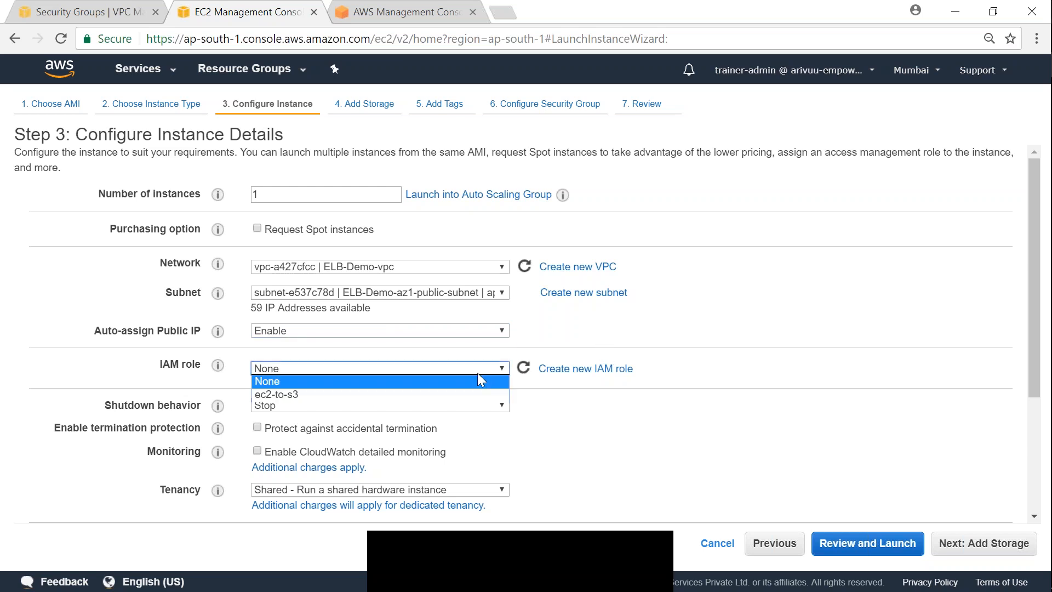
{"action": "left_click", "coordinate": [472, 395]}
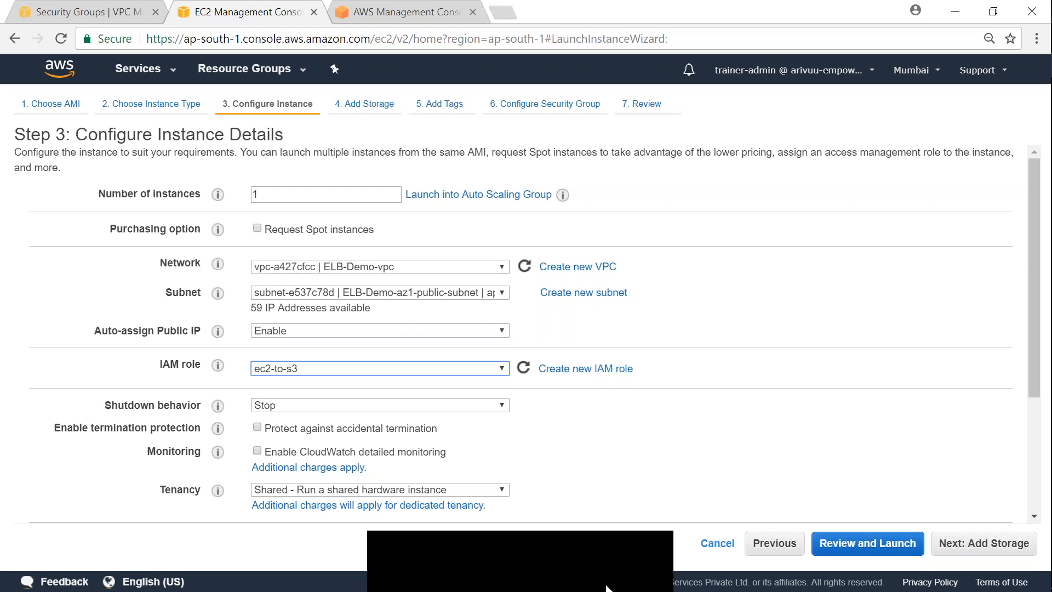
{"action": "left_click", "coordinate": [629, 572]}
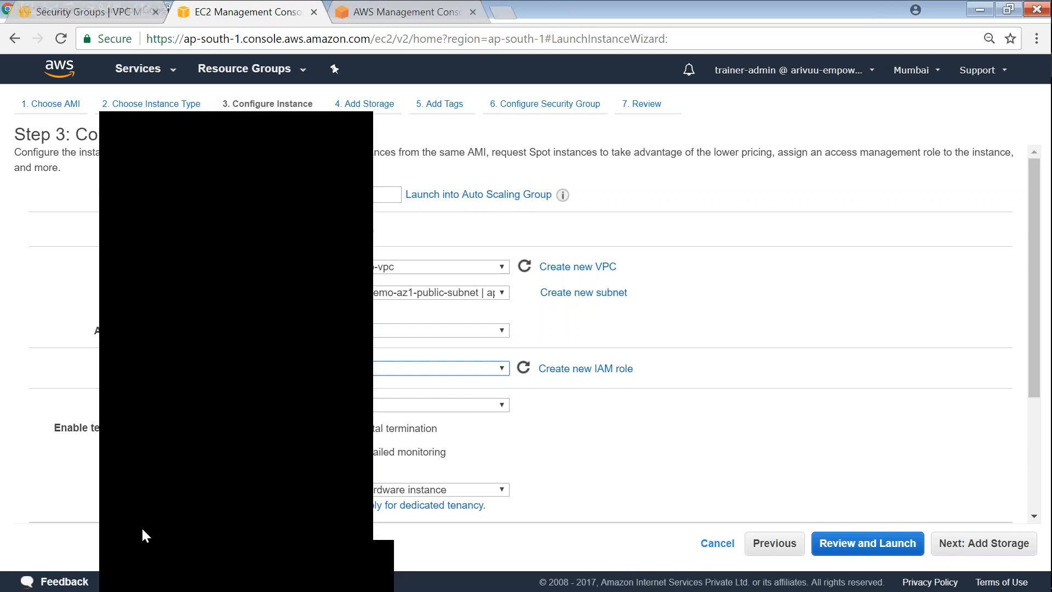
{"action": "scroll", "coordinate": [666, 490], "scroll_direction": "down", "scroll_amount": 3}
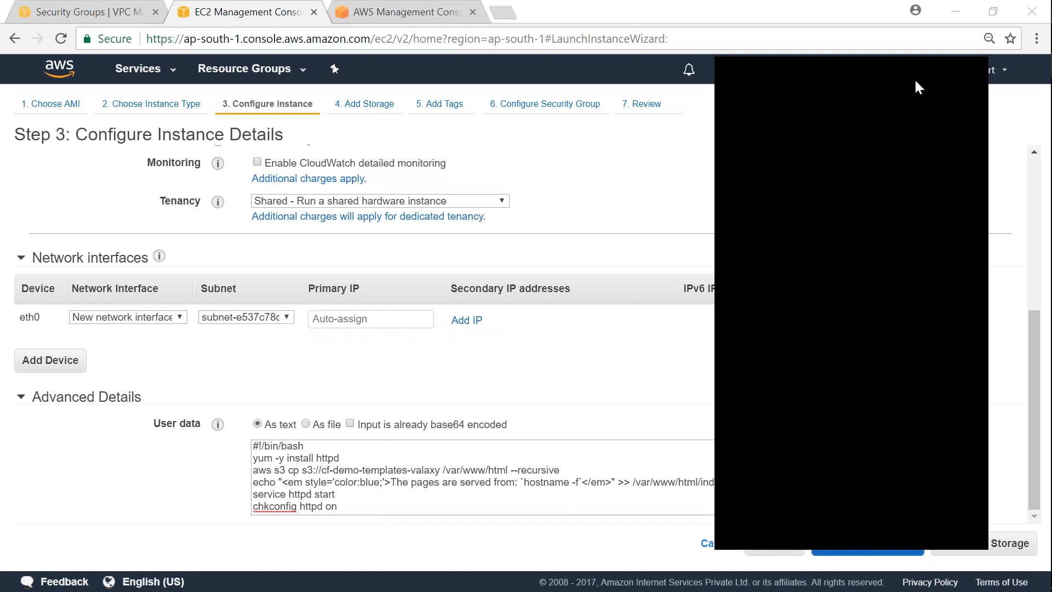
{"action": "left_click", "coordinate": [996, 544]}
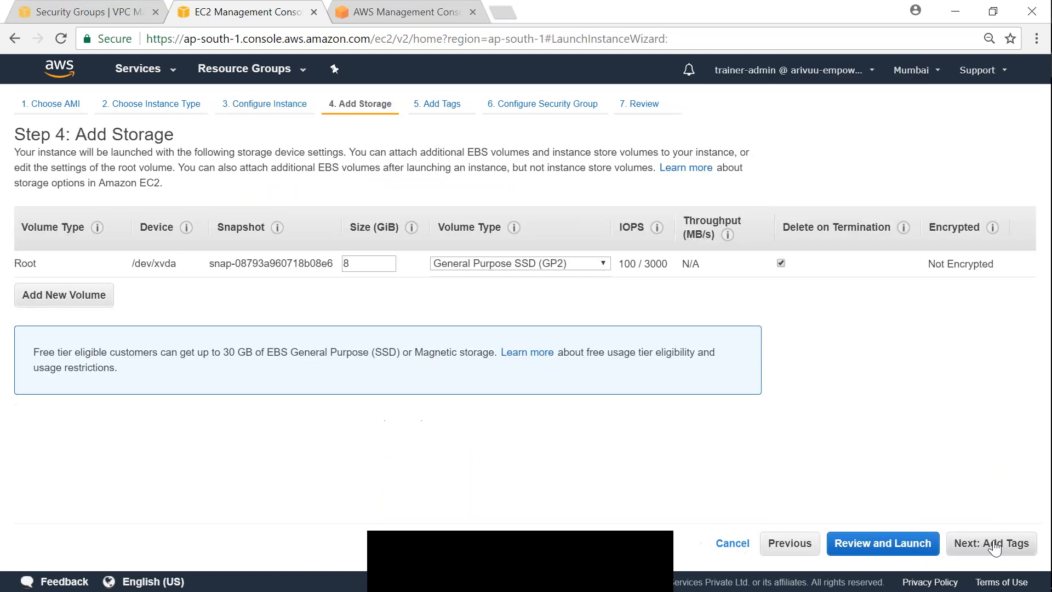
Step: Keep the default storage, add a Name tag with the value server01-az1 and proceed to the security group configuration
{"action": "left_click", "coordinate": [995, 546]}
{"action": "left_click", "coordinate": [42, 335]}
{"action": "type", "text": "Name"}
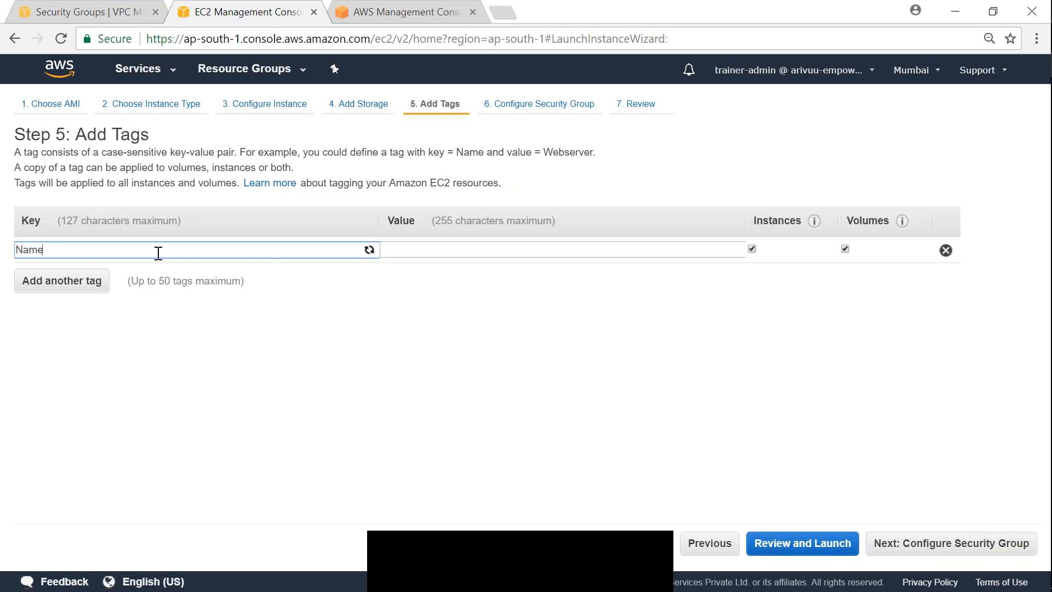
{"action": "key", "text": "Tab"}
{"action": "type", "text": "server-aw"}
{"action": "type", "text": "1"}
{"action": "key", "text": "BackSpace"}
{"action": "key", "text": "BackSpace"}
{"action": "type", "text": "z1"}
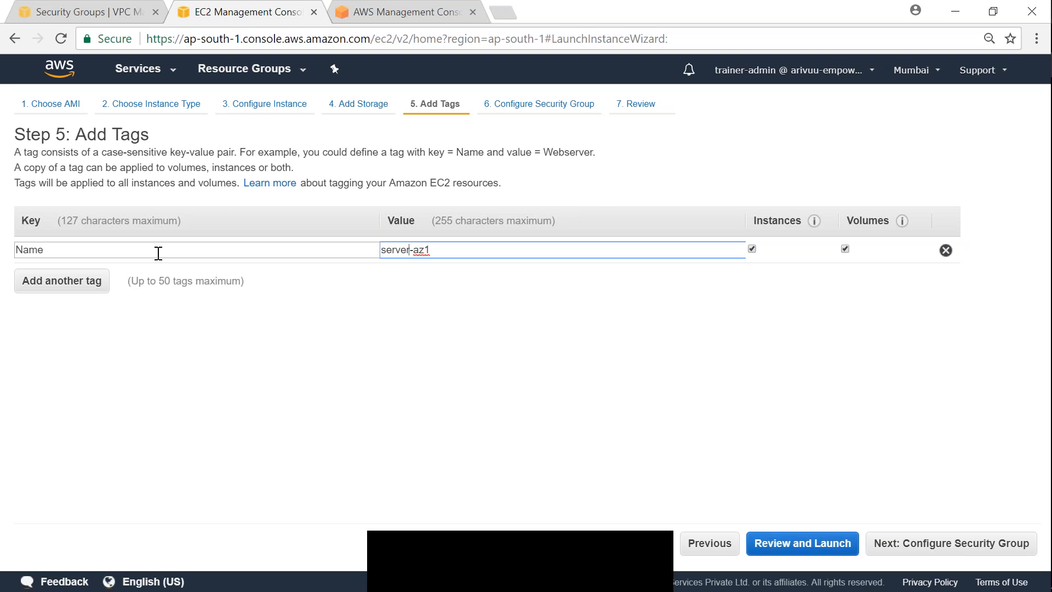
{"action": "key", "text": "Left"}
{"action": "key", "text": "Left"}
{"action": "key", "text": "Left"}
{"action": "key", "text": "Left"}
{"action": "type", "text": "01"}
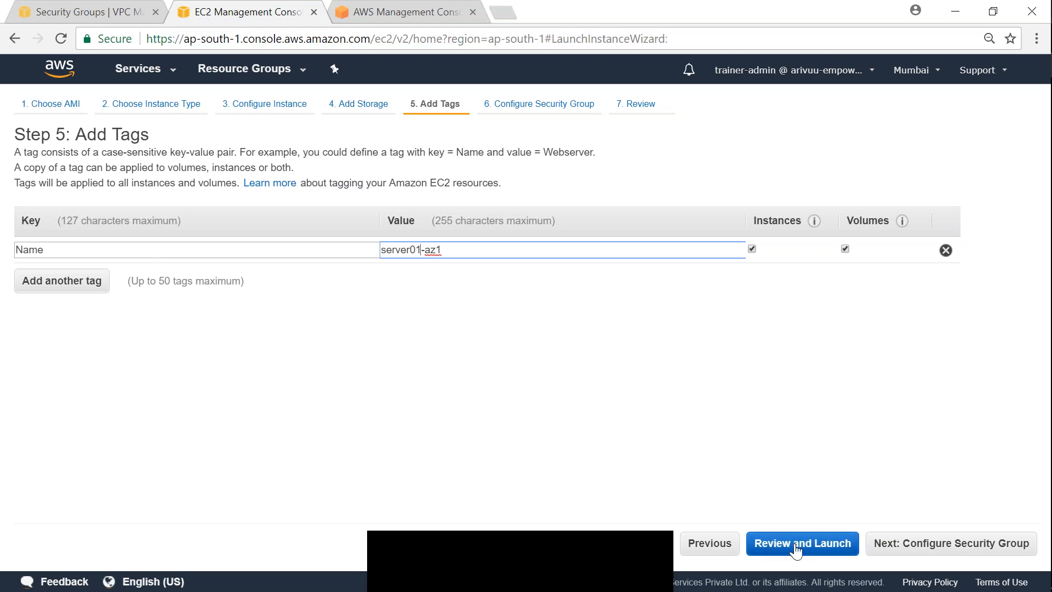
{"action": "left_click", "coordinate": [951, 543]}
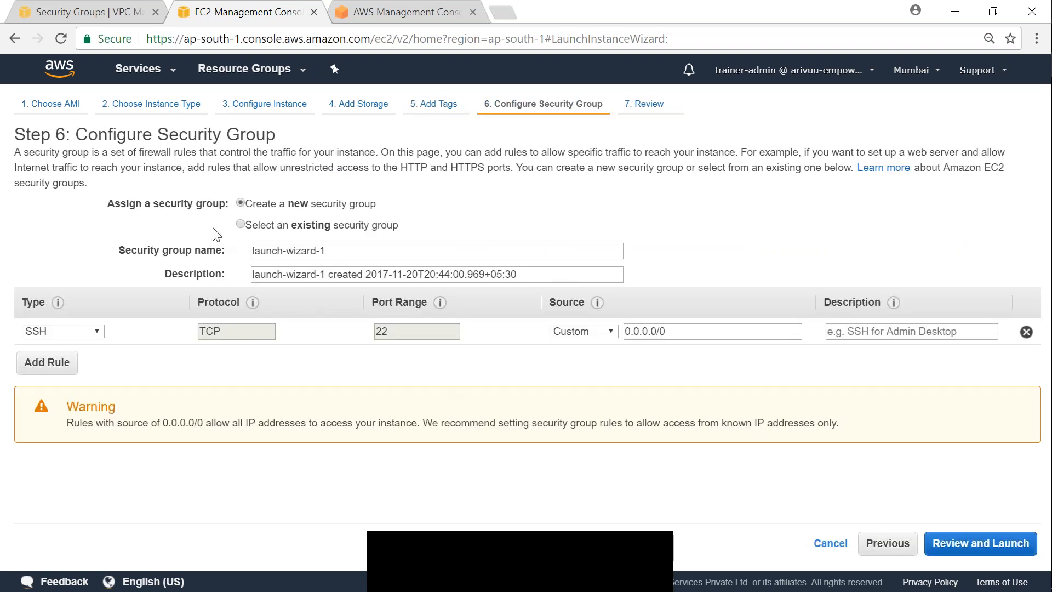
Step: Assign the existing security group pubSecGrp to the instance and check its inbound rules, including the SSH rule
{"action": "left_click", "coordinate": [241, 225]}
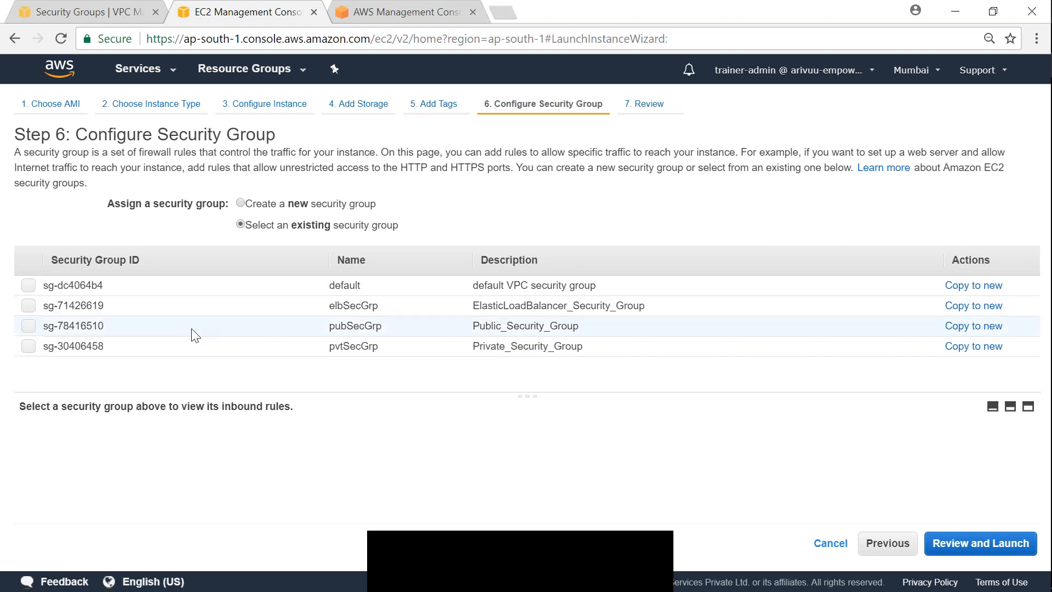
{"action": "left_click", "coordinate": [29, 326]}
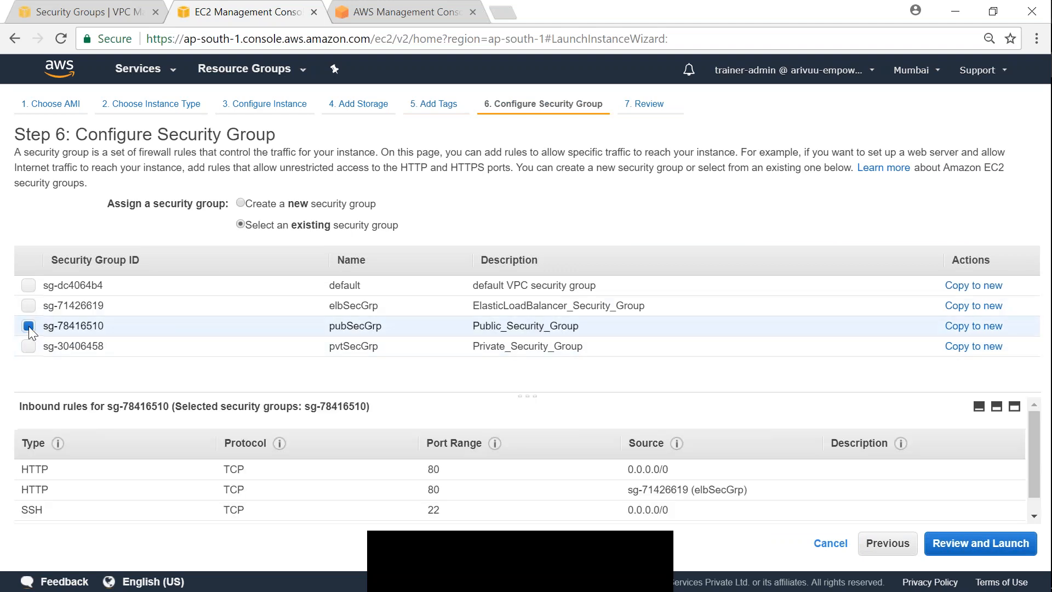
{"action": "scroll", "coordinate": [472, 496], "scroll_direction": "down", "scroll_amount": 1}
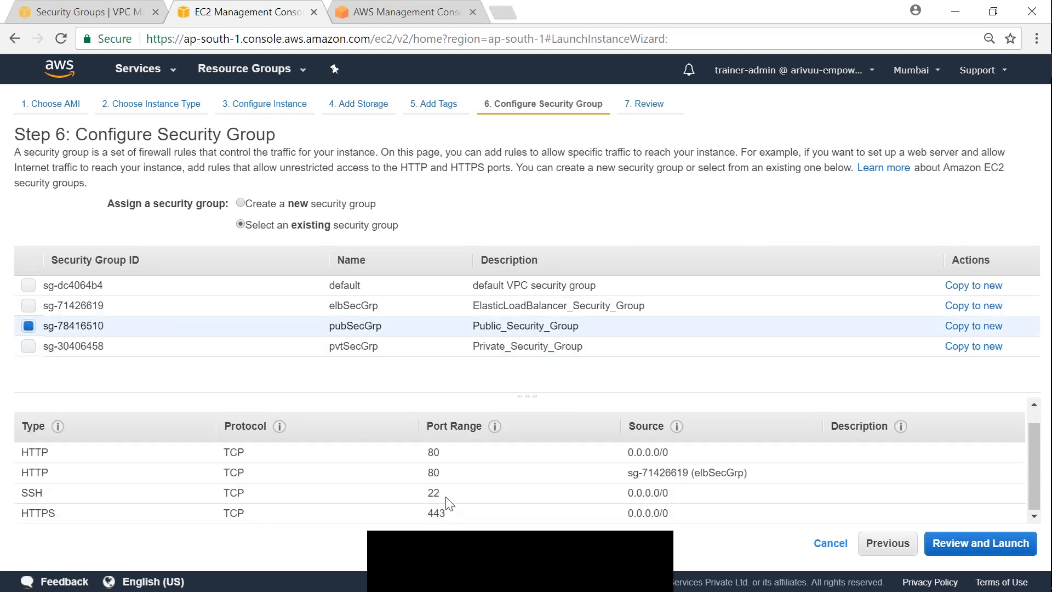
{"action": "left_click_drag", "start_coordinate": [721, 496], "coordinate": [23, 496]}
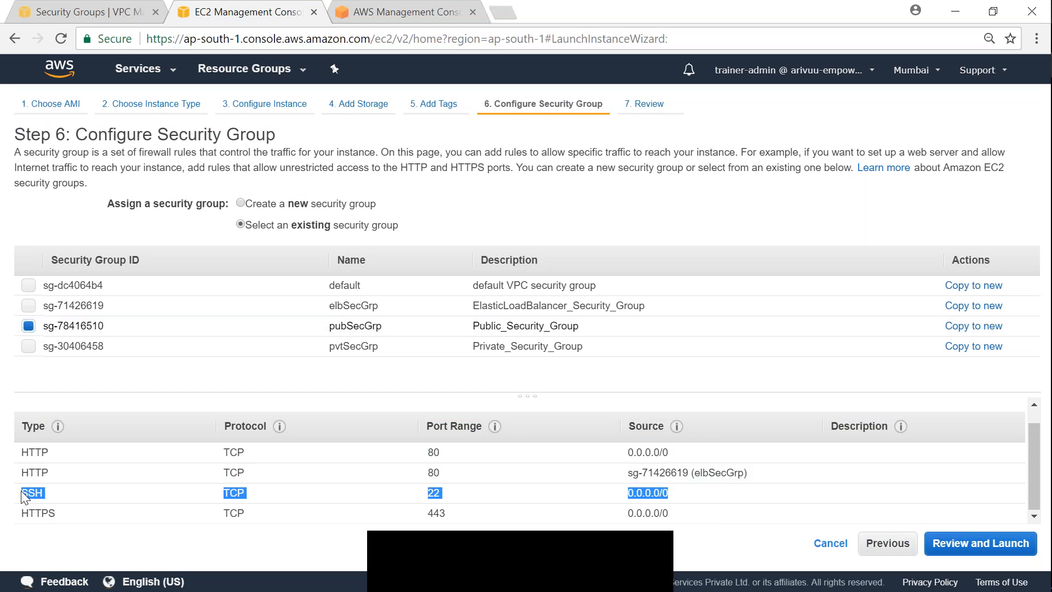
{"action": "left_click", "coordinate": [660, 502]}
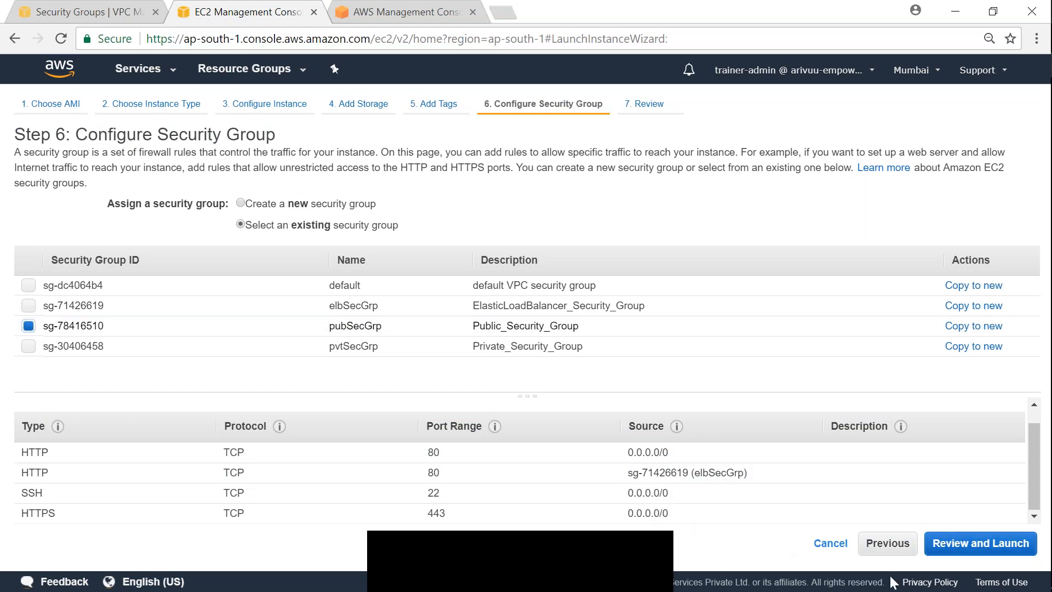
Step: Review and launch the instance with the preselected existing key pair, acknowledging access to its private key file
{"action": "left_click", "coordinate": [981, 545]}
{"action": "left_click", "coordinate": [1023, 549]}
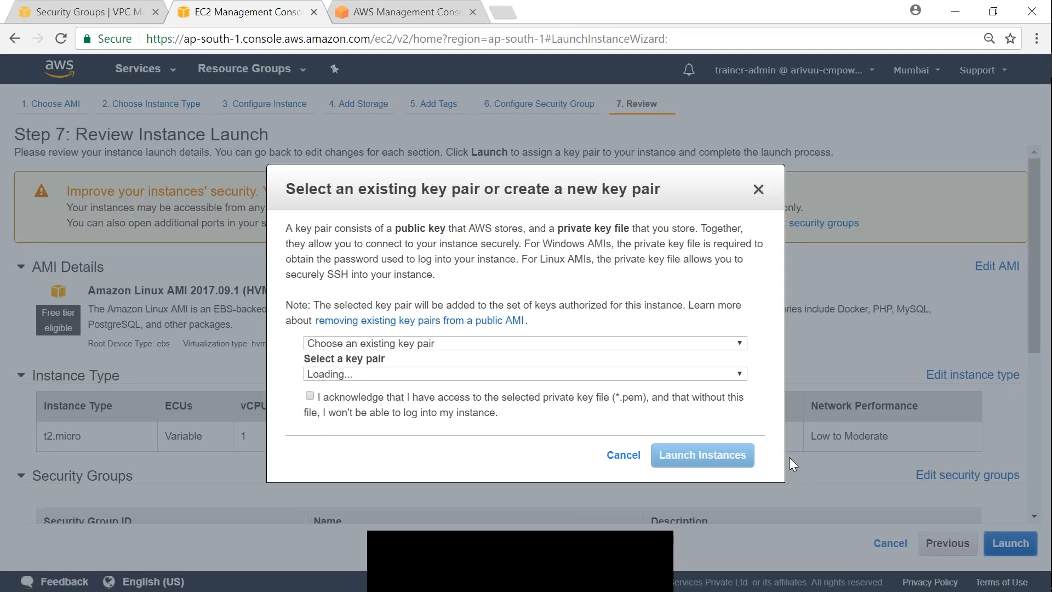
{"action": "left_click", "coordinate": [310, 397]}
{"action": "left_click", "coordinate": [701, 454]}
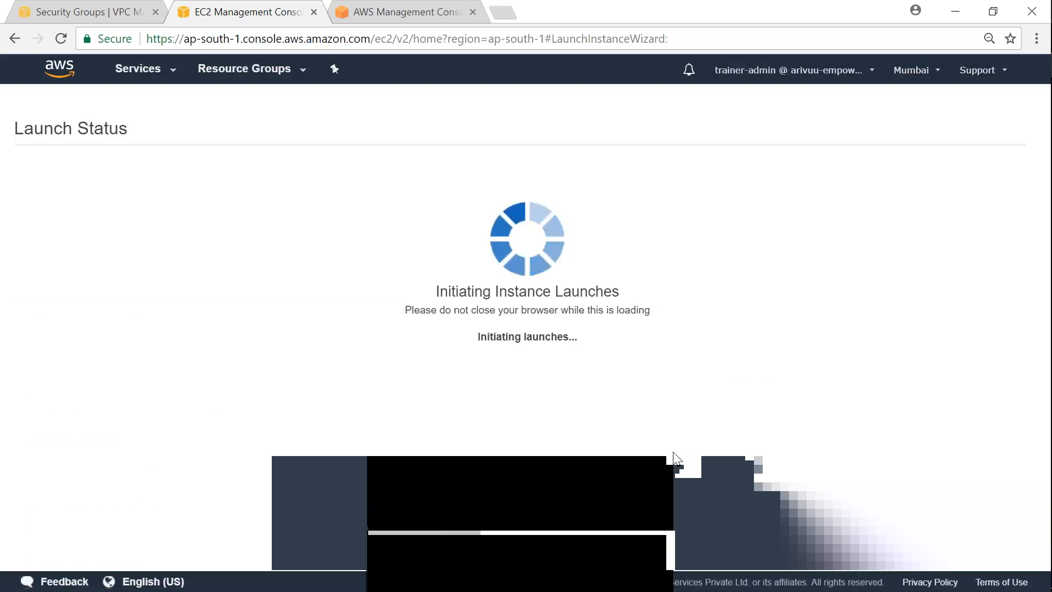
Step: Show the launched server01-az1 in the instances list and start launching another instance with the same configuration
{"action": "left_click", "coordinate": [329, 208]}
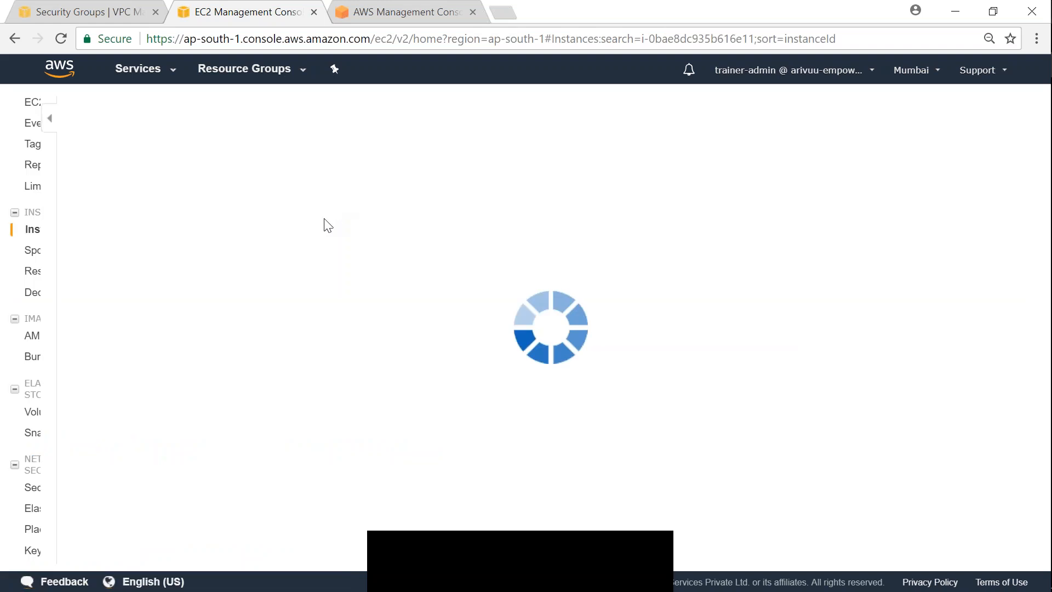
{"action": "left_click", "coordinate": [365, 109]}
{"action": "mouse_move", "coordinate": [376, 193]}
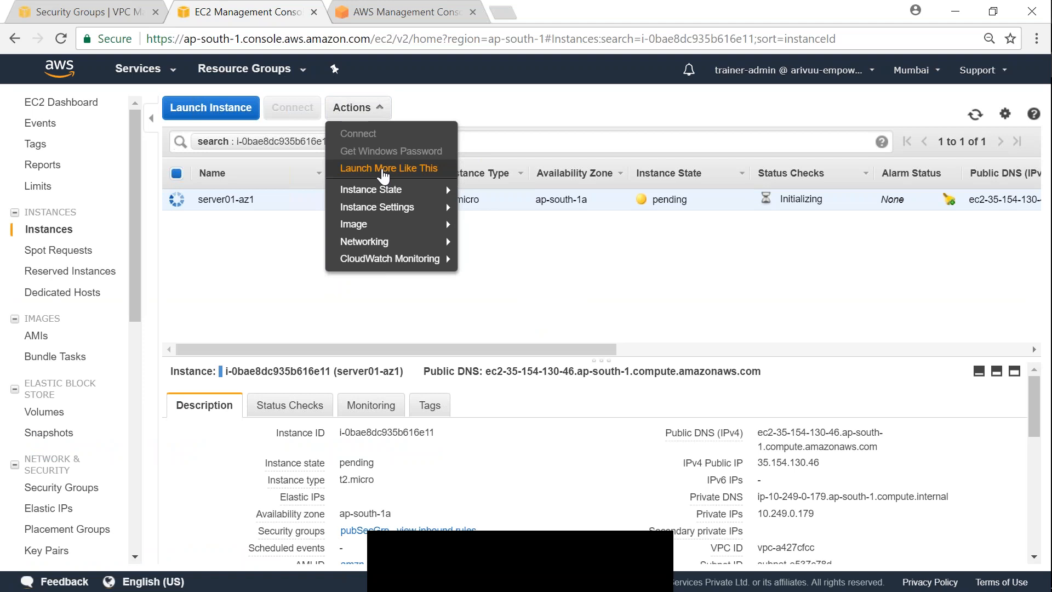
{"action": "left_click", "coordinate": [383, 174]}
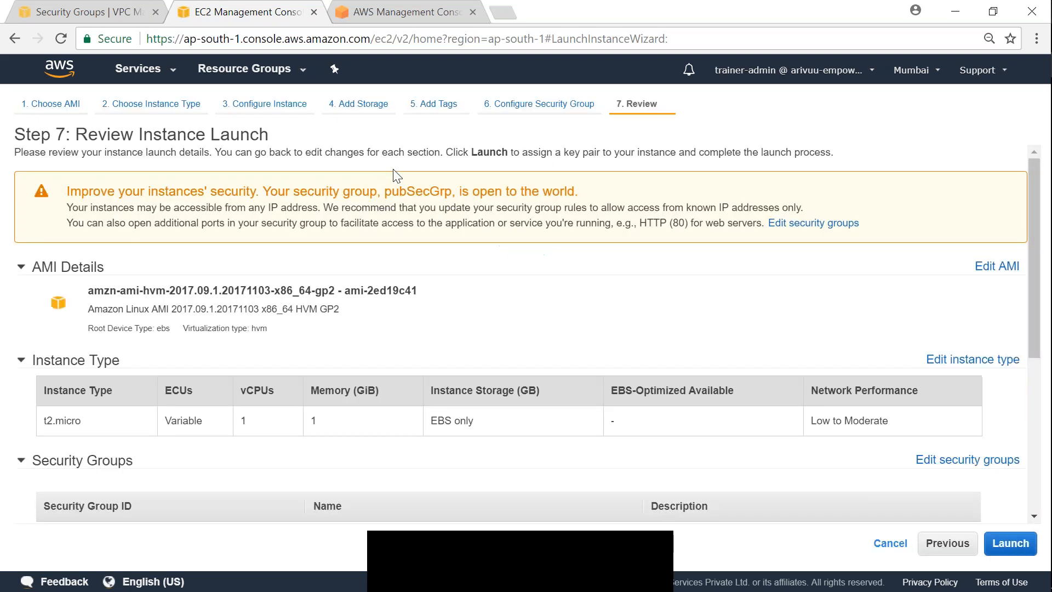
Step: Edit the new instance's tags and set the Name value to server02-az2
{"action": "scroll", "coordinate": [767, 340], "scroll_direction": "down", "scroll_amount": 2}
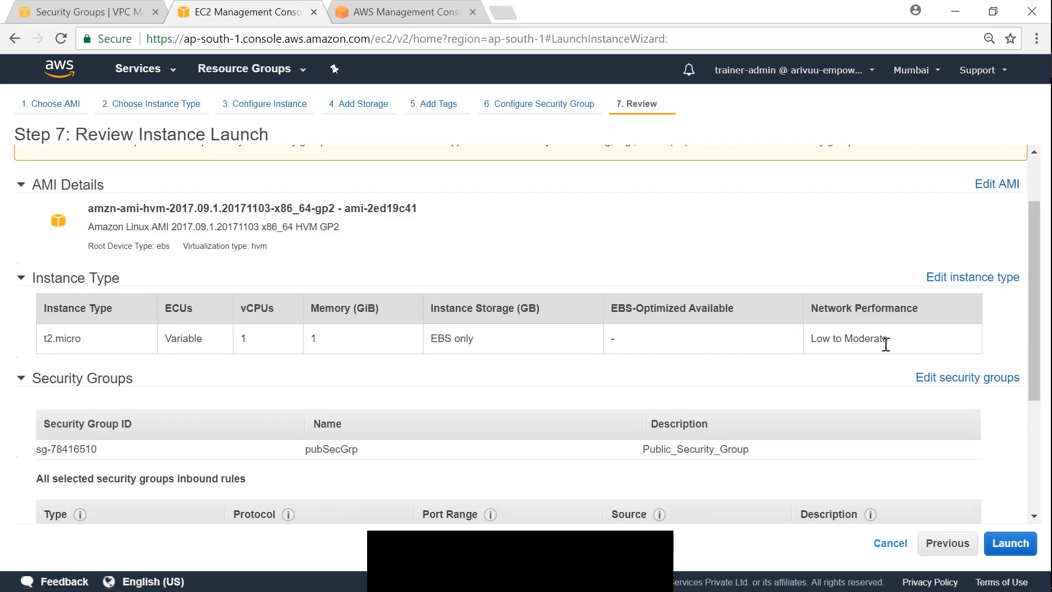
{"action": "scroll", "coordinate": [886, 344], "scroll_direction": "down", "scroll_amount": 3}
{"action": "left_click", "coordinate": [981, 515]}
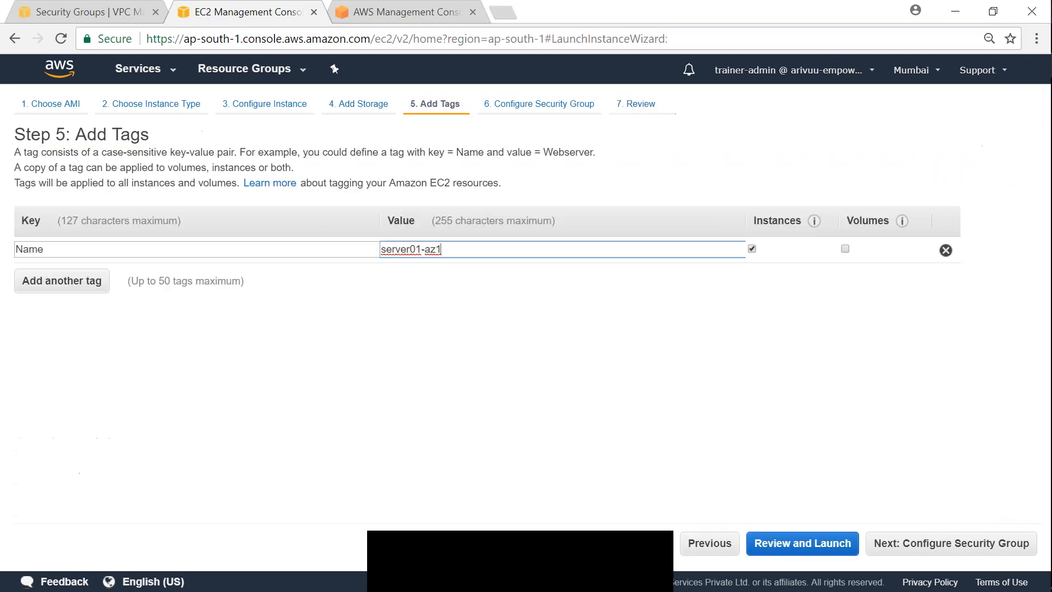
{"action": "left_click", "coordinate": [422, 249]}
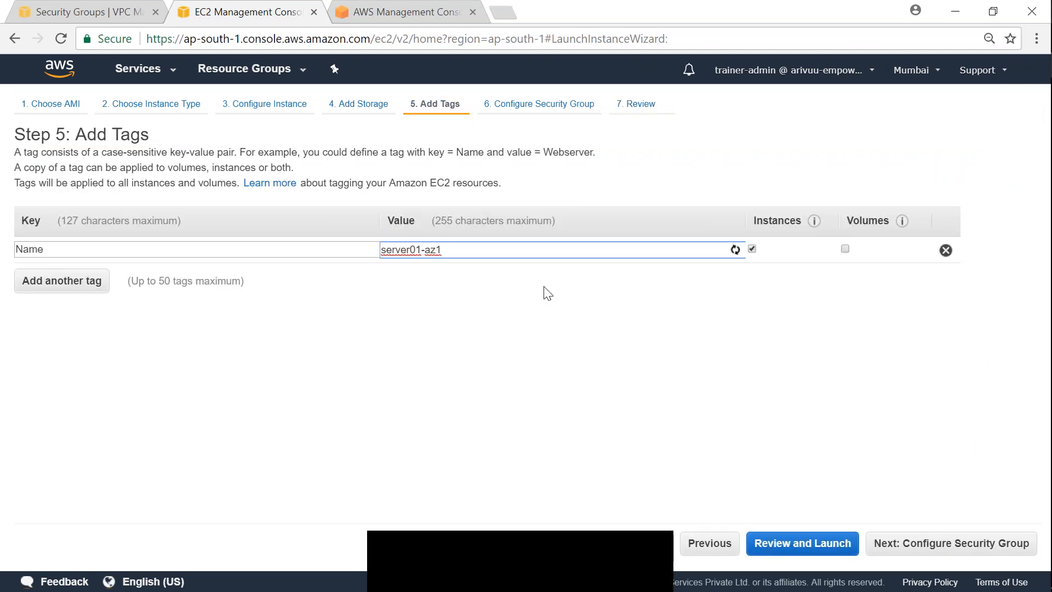
{"action": "key", "text": "BackSpace"}
{"action": "type", "text": "2"}
{"action": "key", "text": "End"}
{"action": "key", "text": "BackSpace"}
{"action": "type", "text": "2"}
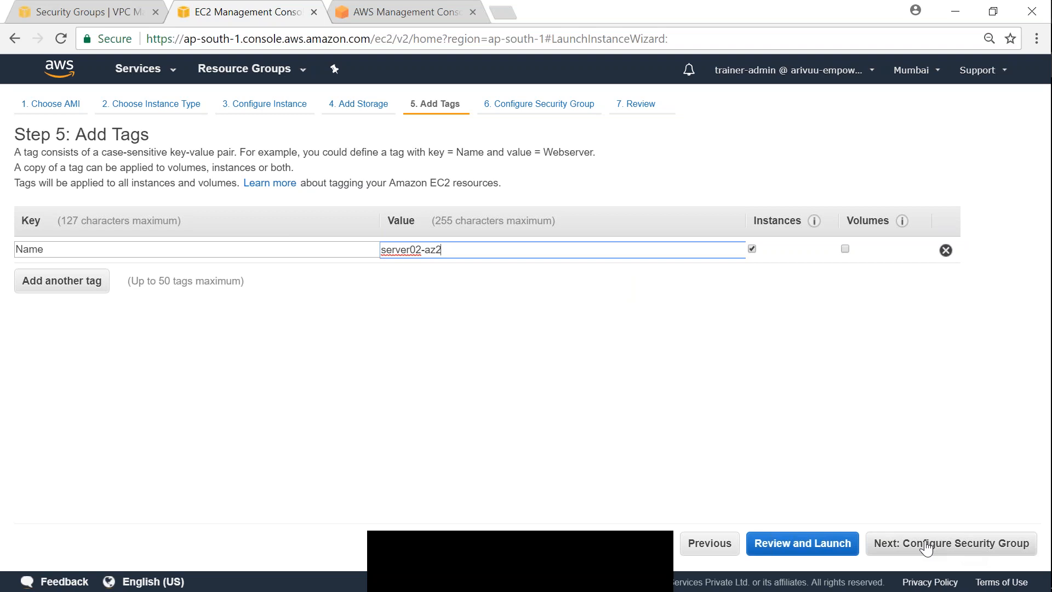
Step: Return to the launch review and change the instance's subnet to ELB-Demo-az2-public-subnet in its instance details
{"action": "left_click", "coordinate": [838, 548]}
{"action": "scroll", "coordinate": [941, 464], "scroll_direction": "down", "scroll_amount": 5}
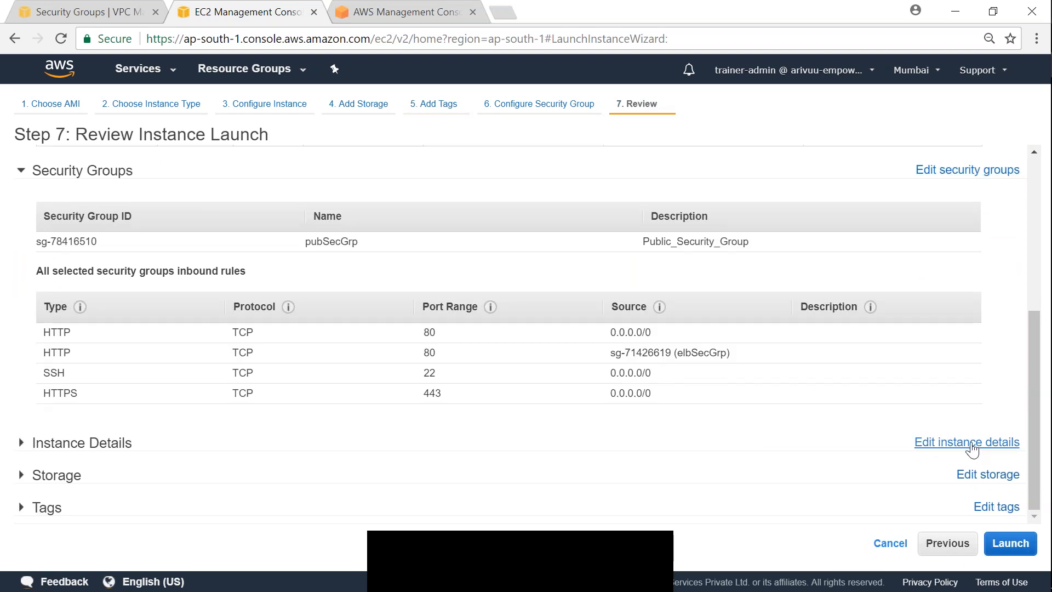
{"action": "left_click", "coordinate": [972, 450]}
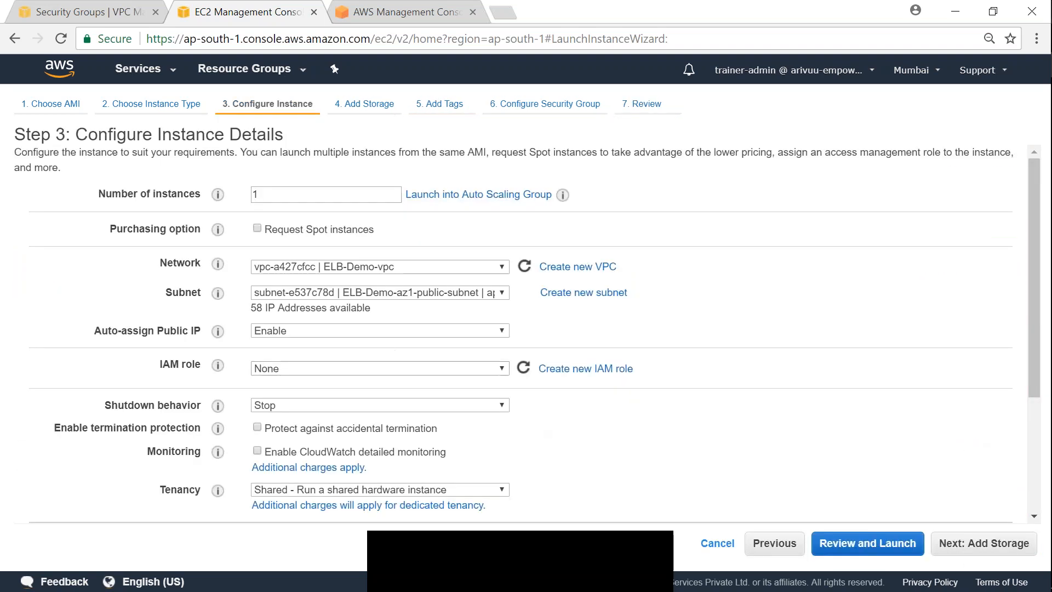
{"action": "left_click", "coordinate": [393, 295]}
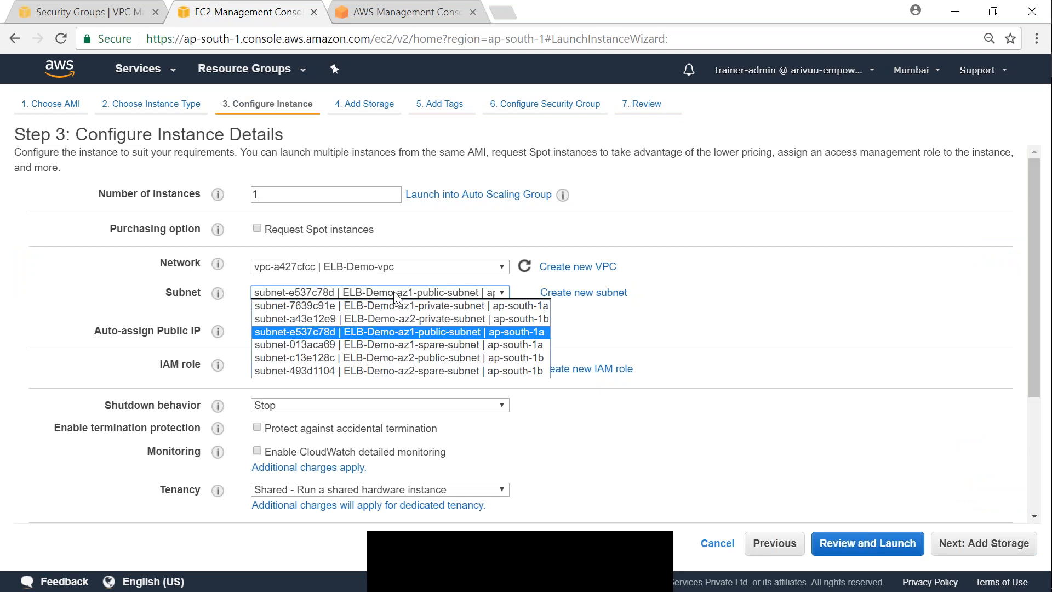
{"action": "left_click", "coordinate": [407, 358]}
Step: Expand the advanced details and examine the user data line that writes the hostname to index.html
{"action": "scroll", "coordinate": [761, 393], "scroll_direction": "down", "scroll_amount": 3}
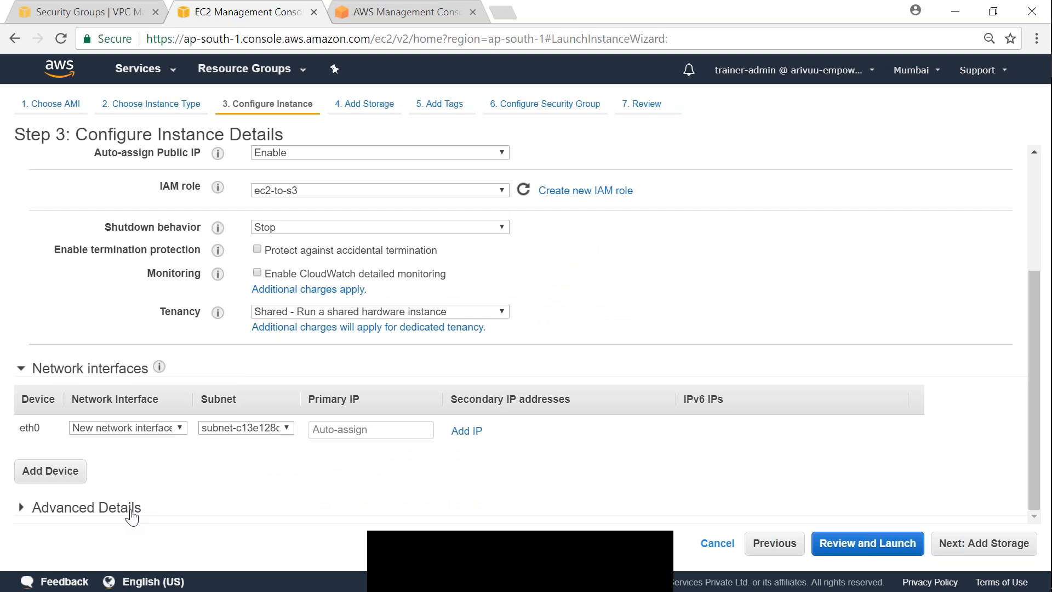
{"action": "left_click", "coordinate": [136, 515]}
{"action": "scroll", "coordinate": [407, 458], "scroll_direction": "down", "scroll_amount": 2}
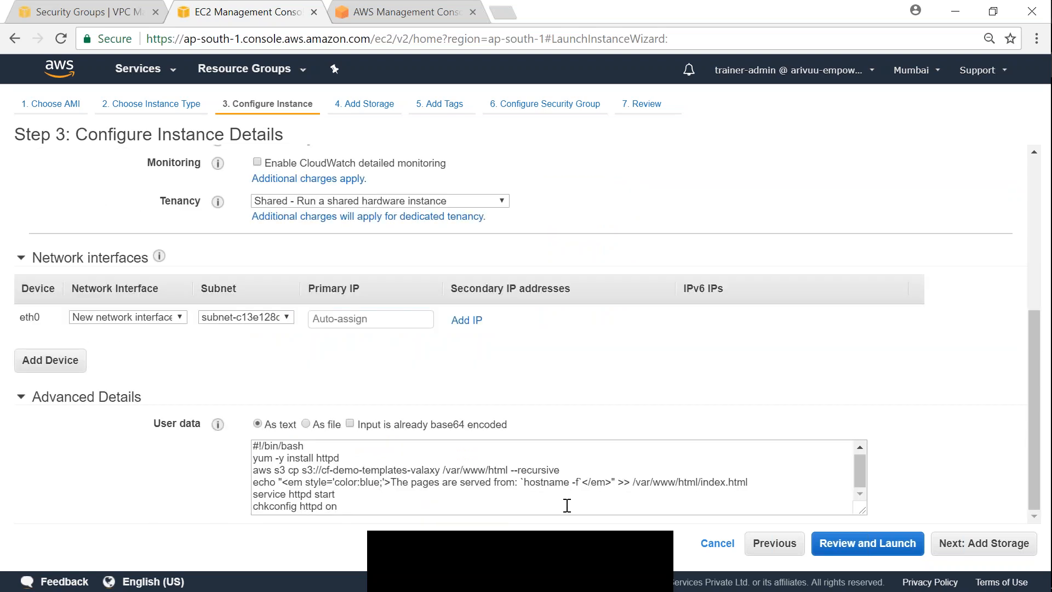
{"action": "left_click_drag", "start_coordinate": [281, 482], "coordinate": [585, 482]}
{"action": "left_click", "coordinate": [420, 486]}
{"action": "left_click", "coordinate": [560, 488]}
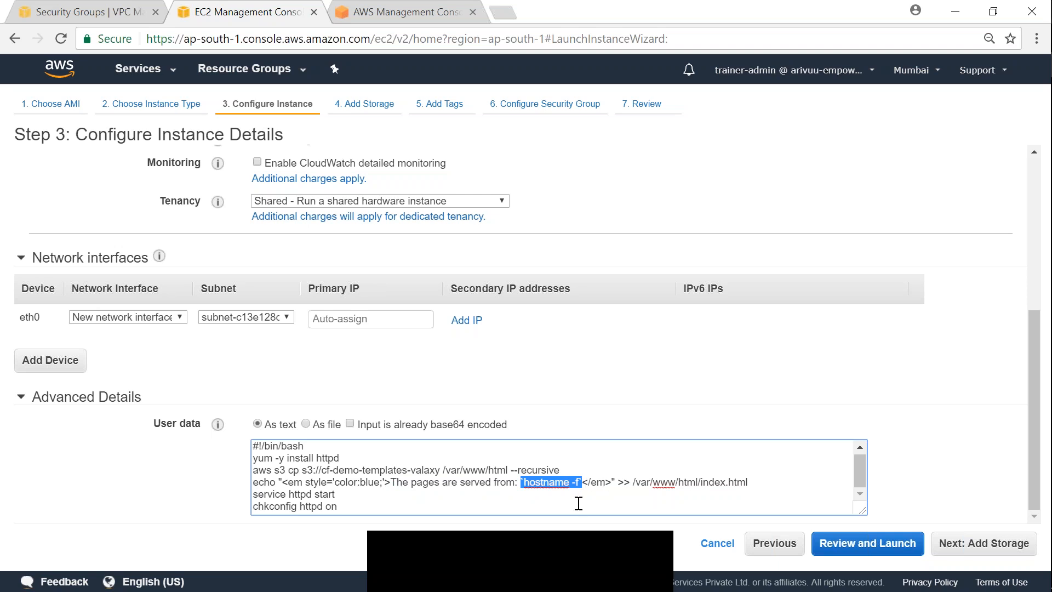
Step: Review and launch server02-az2 with the existing key pair mumbai-region-demo-key, acknowledging access to its private key file
{"action": "left_click", "coordinate": [892, 548]}
{"action": "left_click", "coordinate": [1010, 543]}
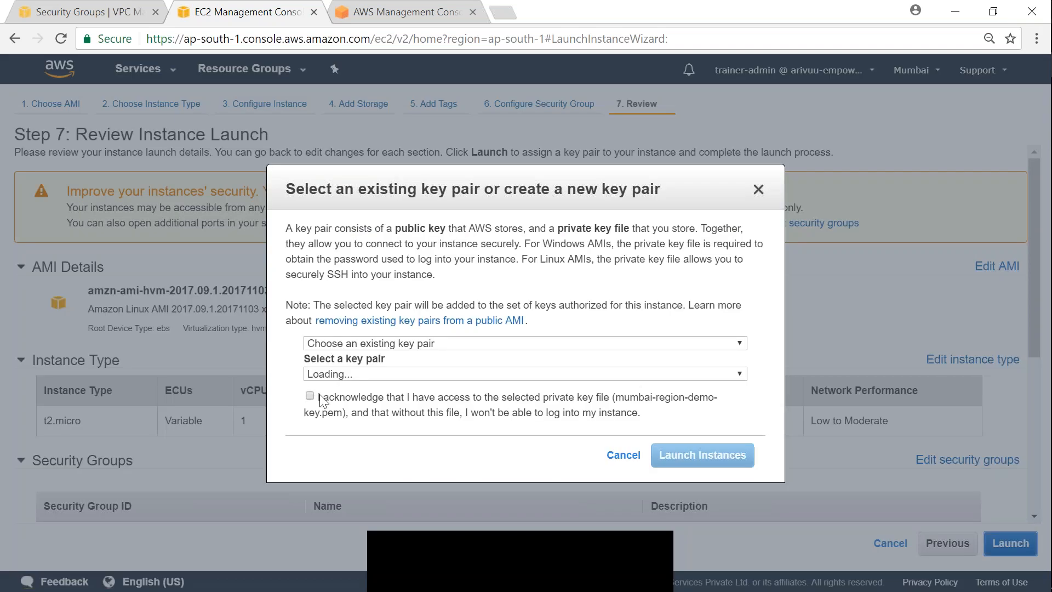
{"action": "left_click", "coordinate": [310, 397]}
{"action": "left_click", "coordinate": [673, 455]}
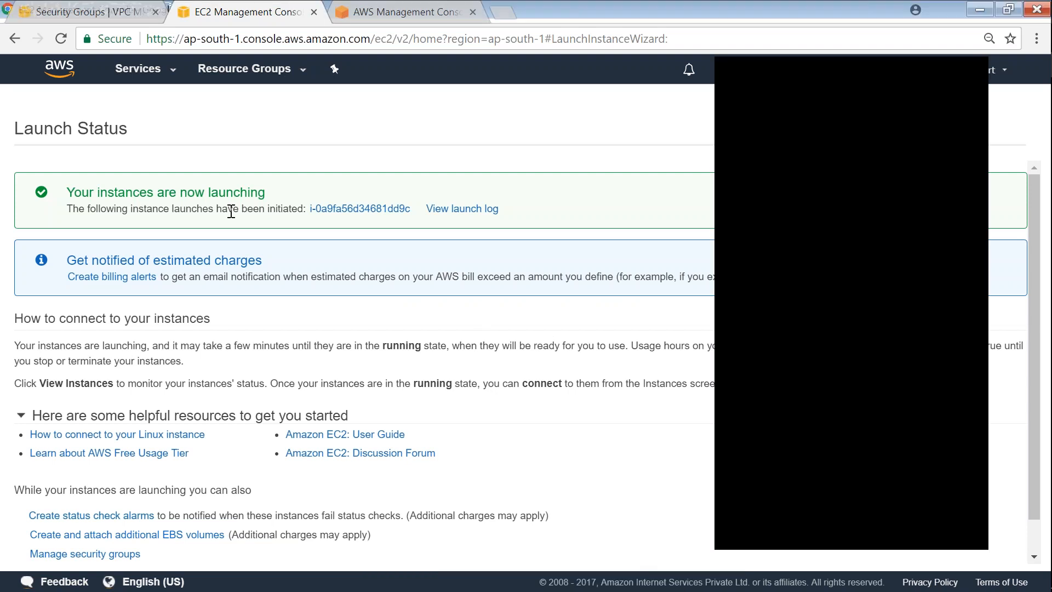
Step: Go to the instances list, clear the instance ID filter and select only server01-az1
{"action": "left_click", "coordinate": [359, 208]}
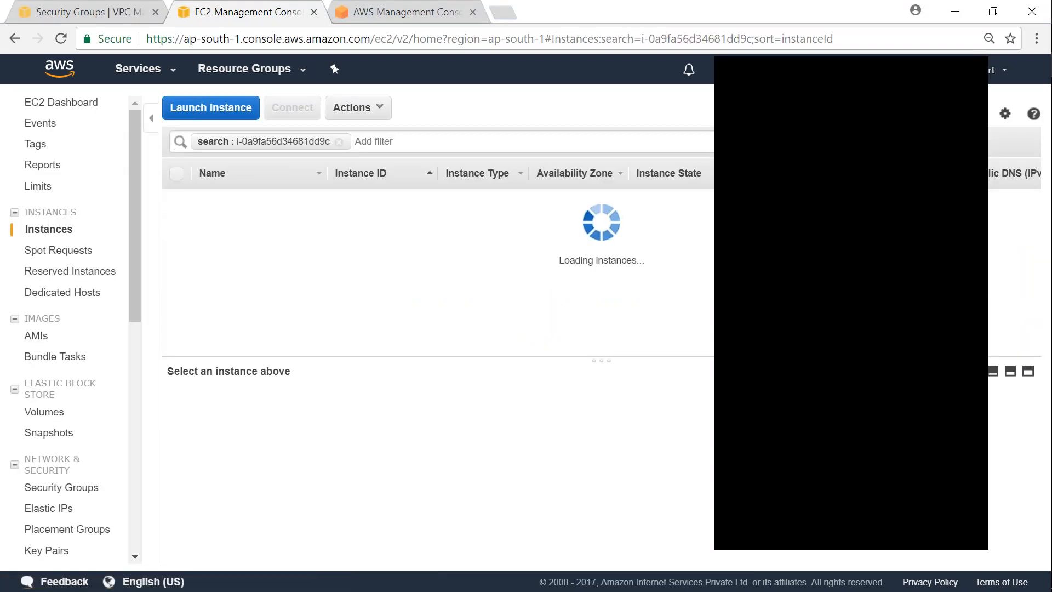
{"action": "left_click", "coordinate": [339, 141]}
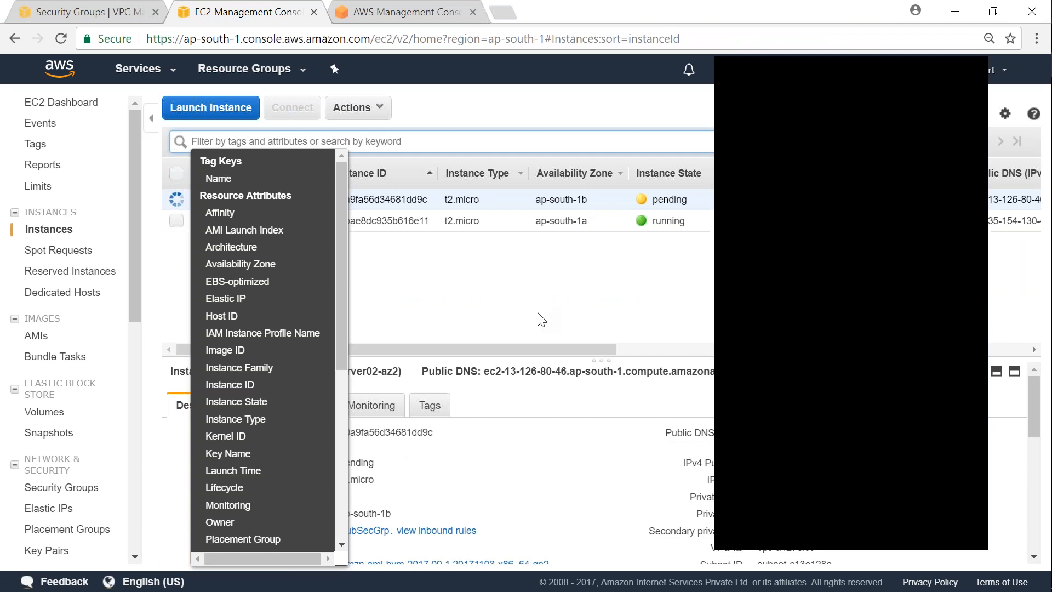
{"action": "left_click", "coordinate": [176, 201]}
{"action": "left_click", "coordinate": [177, 220]}
{"action": "left_click", "coordinate": [176, 199]}
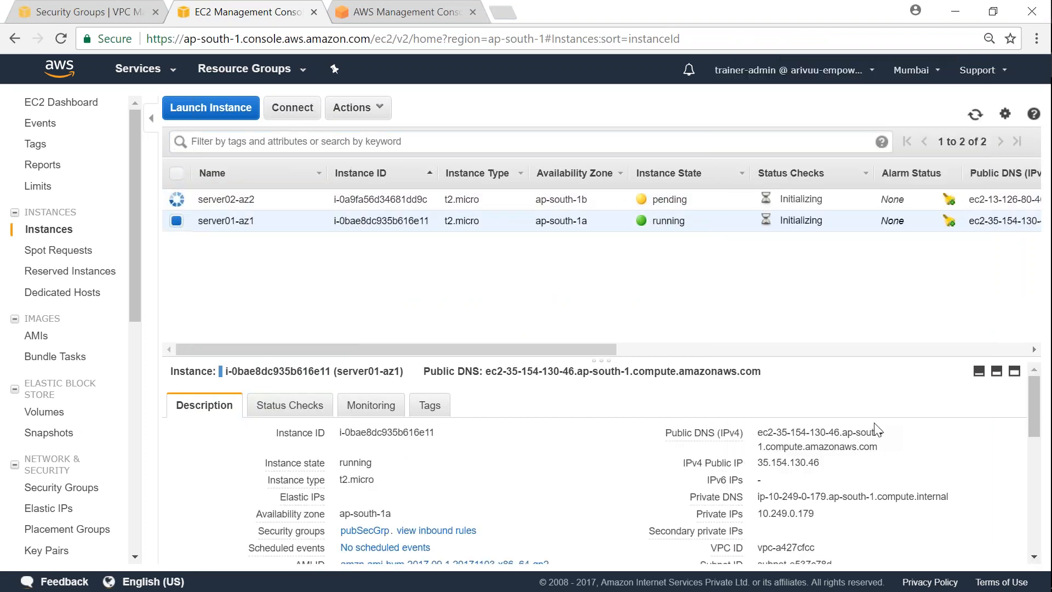
Step: Copy the IPv4 public IP of server01-az1 and load it in a new browser tab
{"action": "left_click_drag", "start_coordinate": [759, 464], "coordinate": [818, 464]}
{"action": "key", "text": "ctrl+c"}
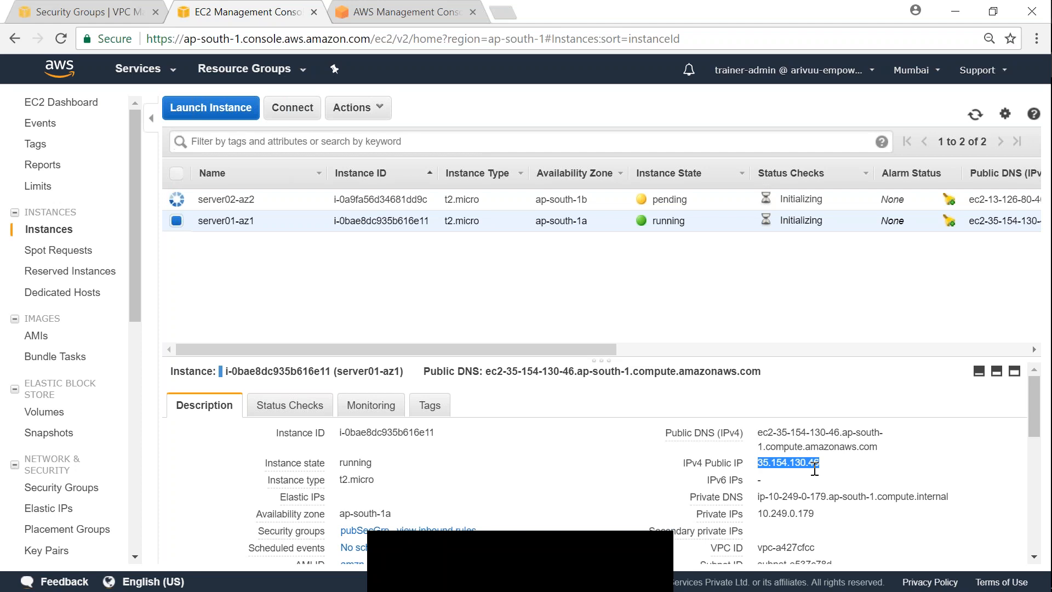
{"action": "left_click", "coordinate": [595, 575]}
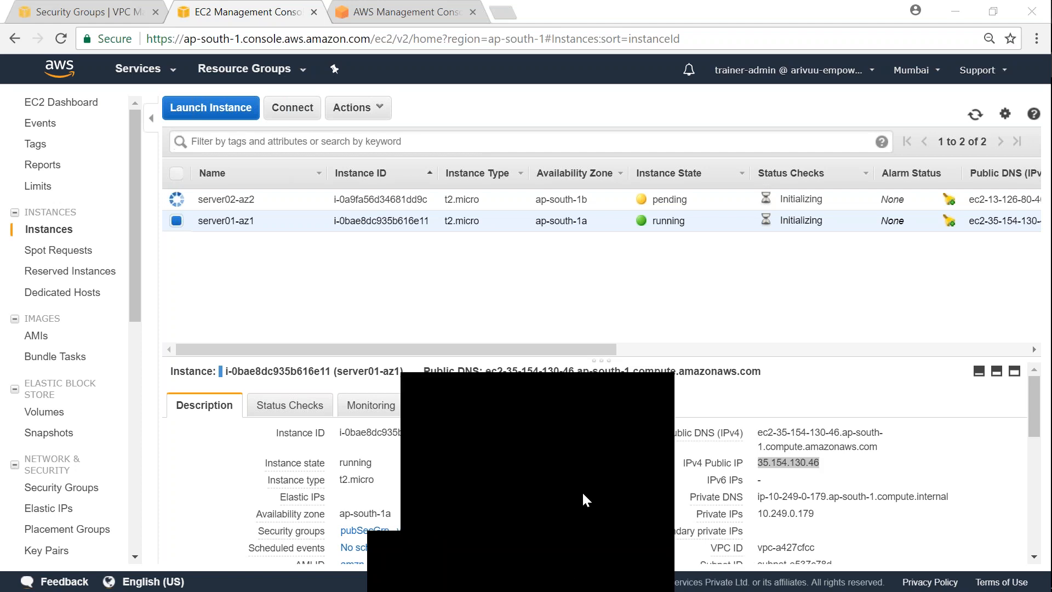
{"action": "double_click", "coordinate": [570, 433]}
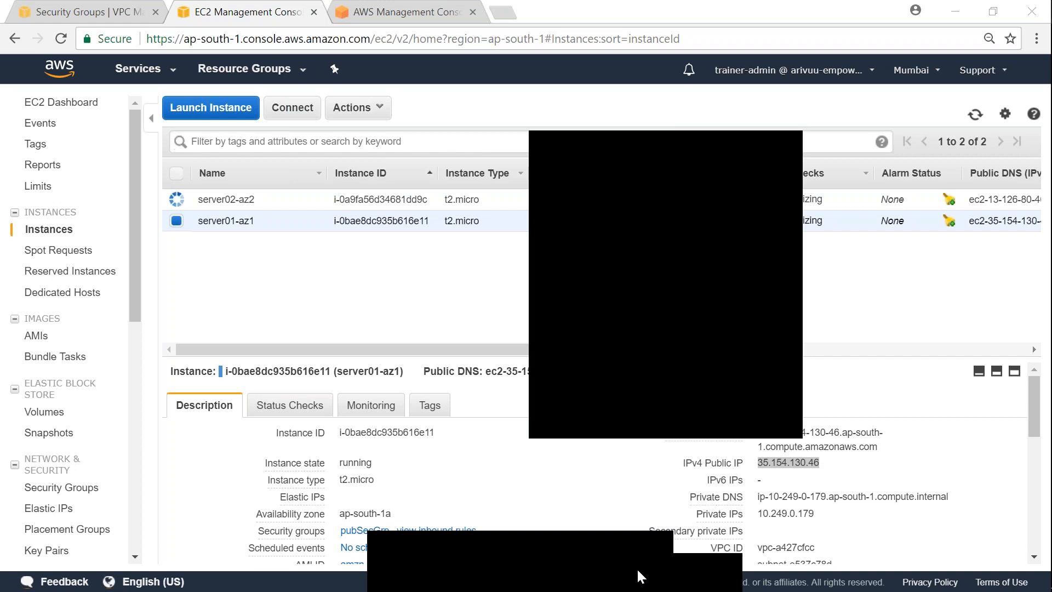
{"action": "left_click", "coordinate": [502, 11]}
{"action": "key", "text": "ctrl+v"}
{"action": "key", "text": "Return"}
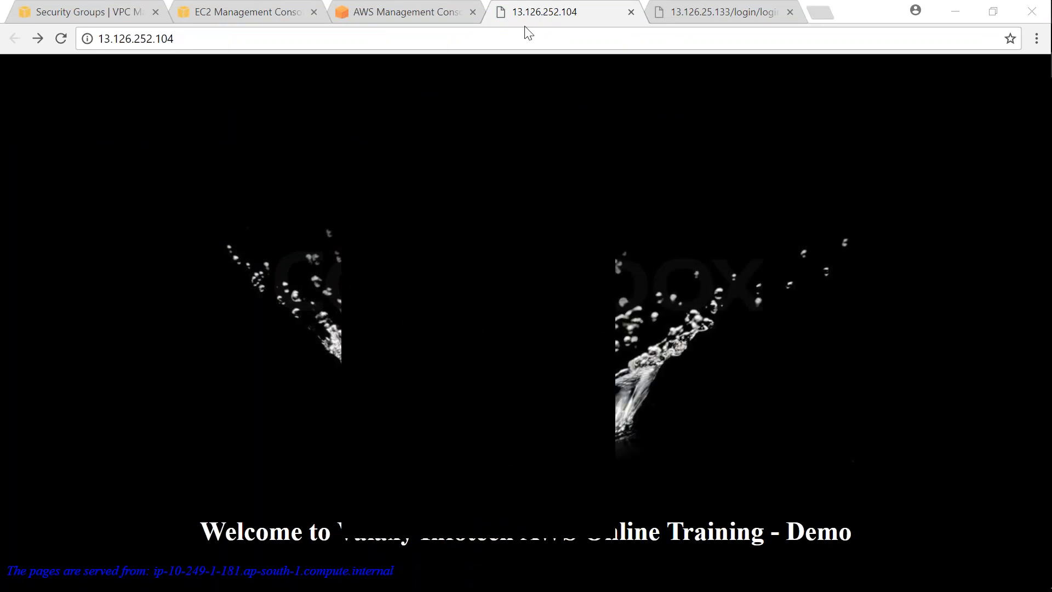
Step: Compare the web pages at 13.126.252.104 and 13.126.25.133/login/login.html, checking which host serves each one
{"action": "left_click", "coordinate": [216, 39]}
{"action": "left_click_drag", "start_coordinate": [396, 571], "coordinate": [5, 571]}
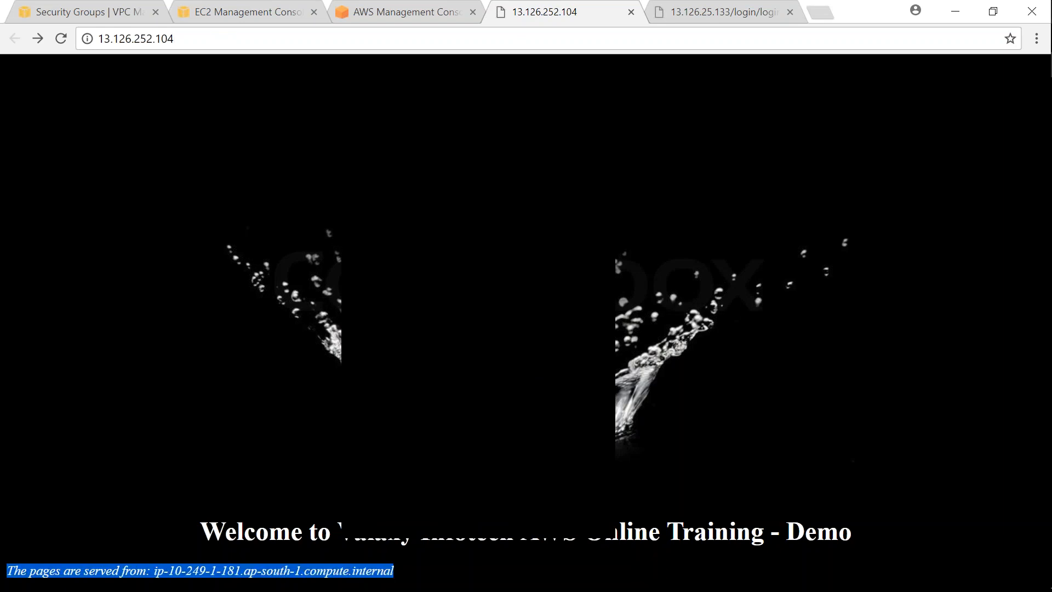
{"action": "left_click", "coordinate": [211, 538]}
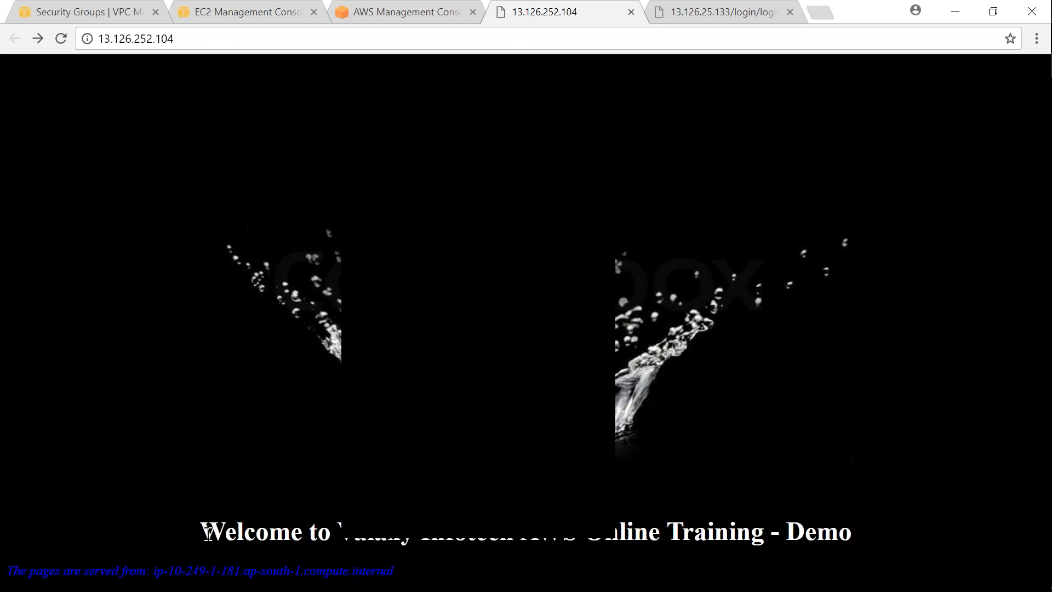
{"action": "left_click", "coordinate": [703, 17]}
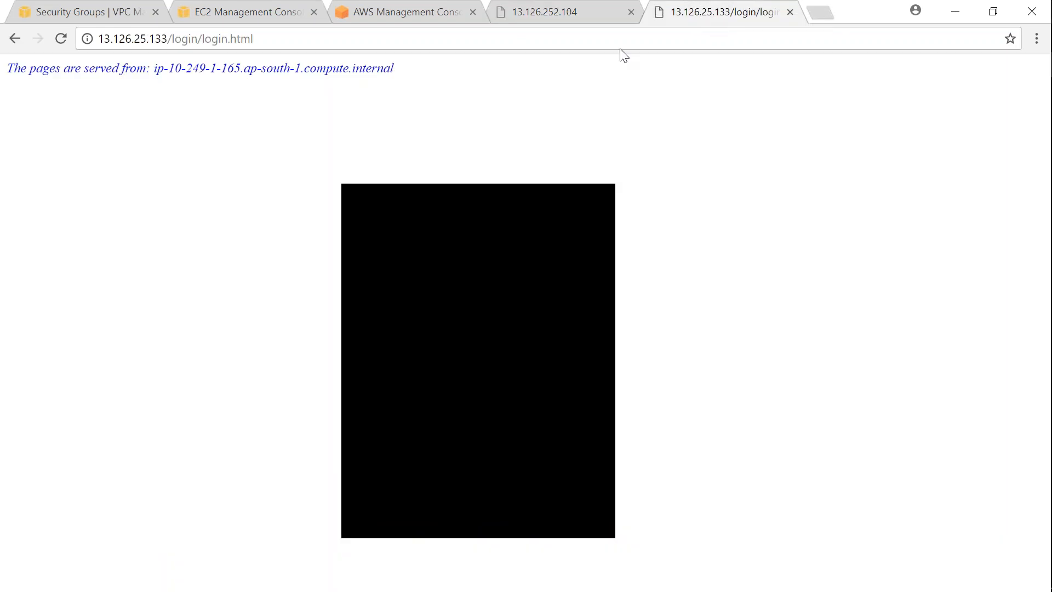
{"action": "left_click_drag", "start_coordinate": [168, 41], "coordinate": [315, 42]}
{"action": "left_click", "coordinate": [400, 80]}
{"action": "left_click_drag", "start_coordinate": [395, 71], "coordinate": [2, 72]}
{"action": "left_click", "coordinate": [89, 158]}
Step: Return to the EC2 console and open the Load Balancers page
{"action": "left_click", "coordinate": [242, 12]}
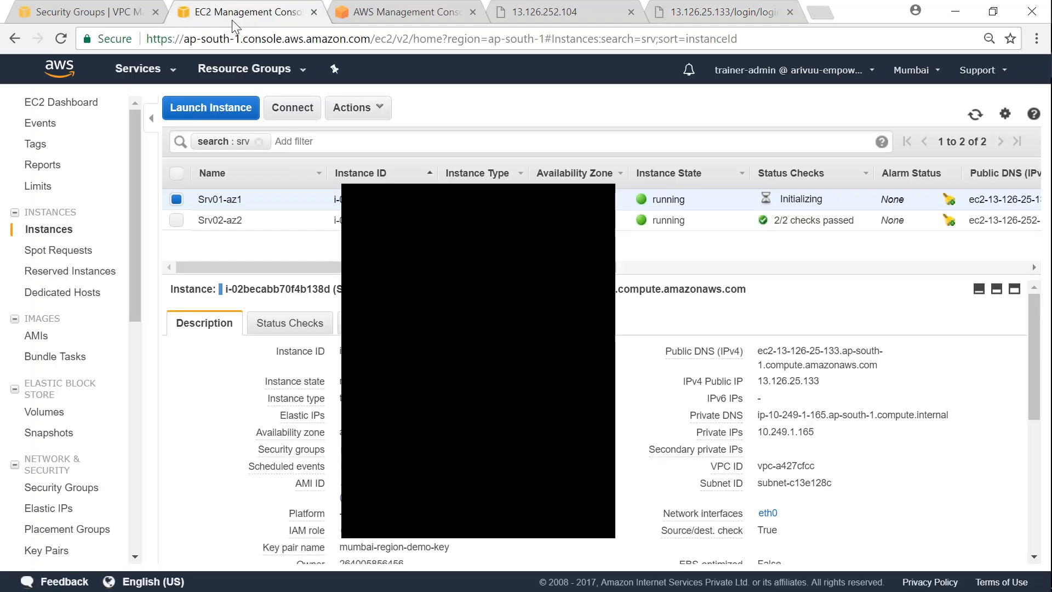
{"action": "left_click_drag", "start_coordinate": [136, 308], "coordinate": [139, 431]}
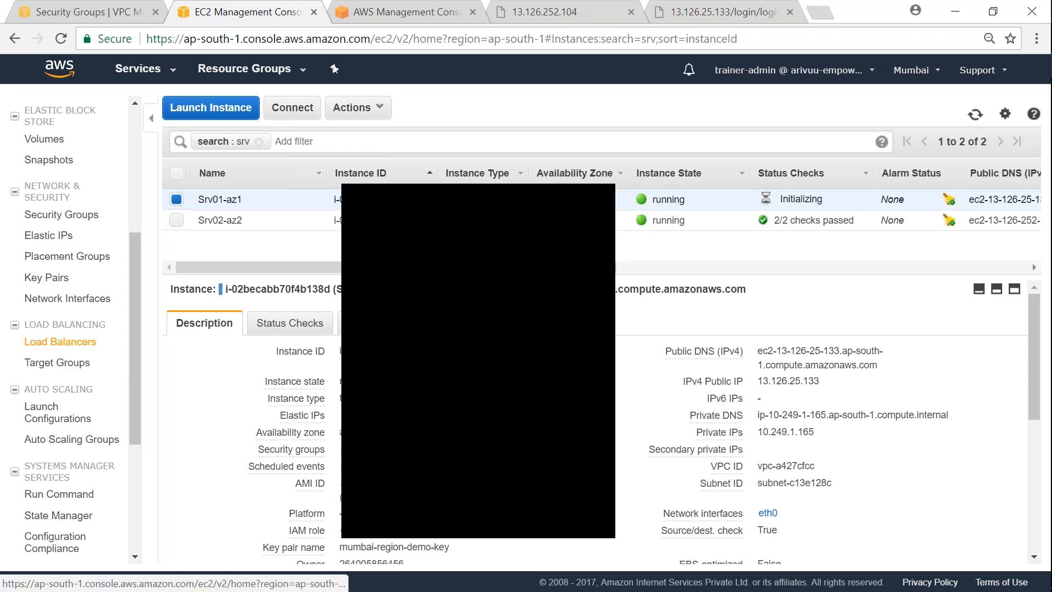
{"action": "left_click", "coordinate": [61, 341]}
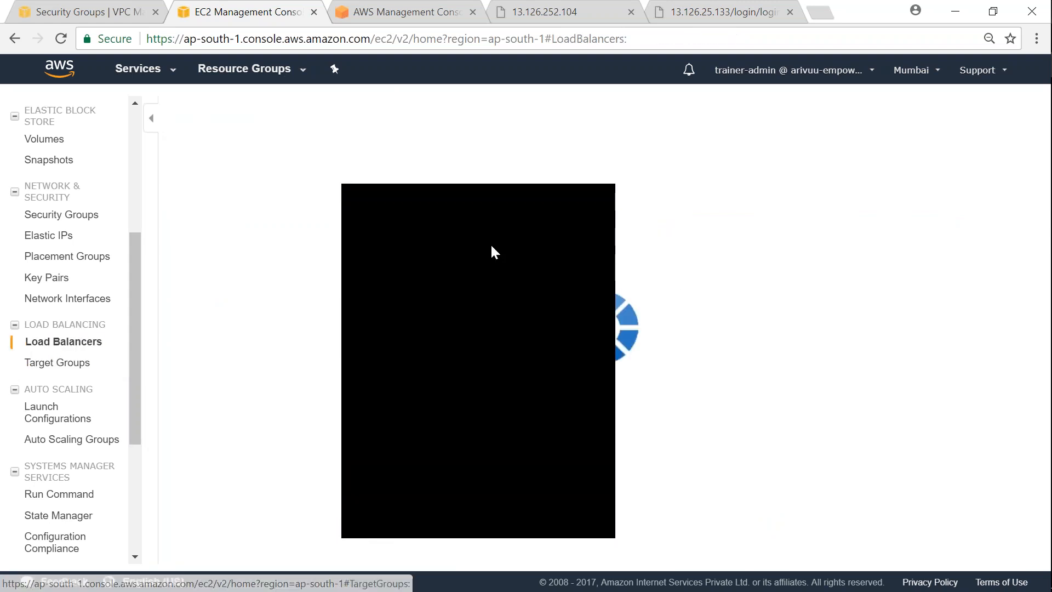
Step: Close the two server page tabs and the AWS console home tab, and start creating a load balancer
{"action": "left_click", "coordinate": [631, 12]}
{"action": "left_click", "coordinate": [647, 12]}
{"action": "left_click", "coordinate": [422, 13]}
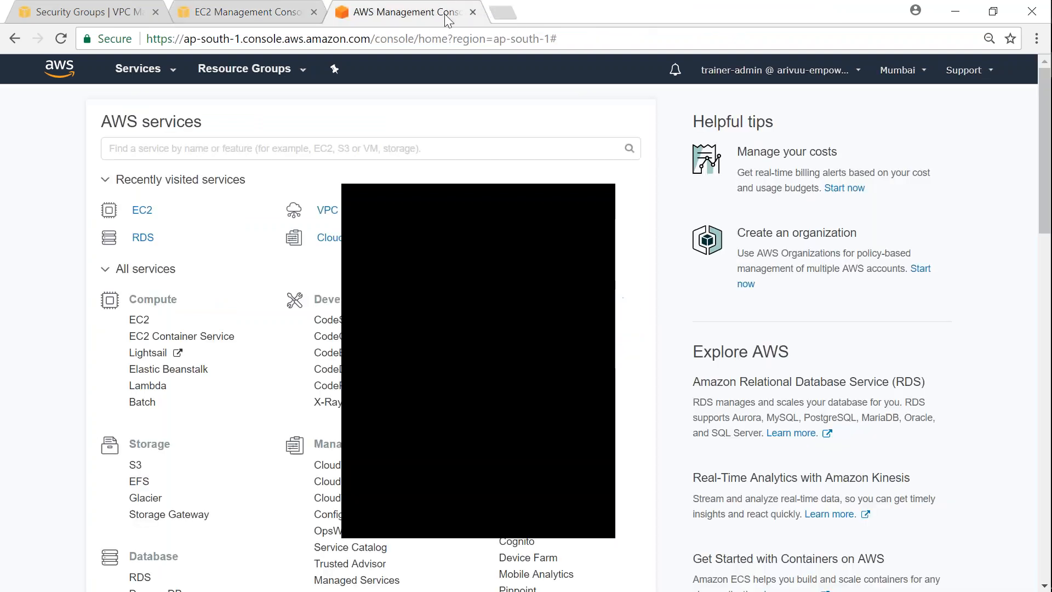
{"action": "left_click", "coordinate": [471, 13]}
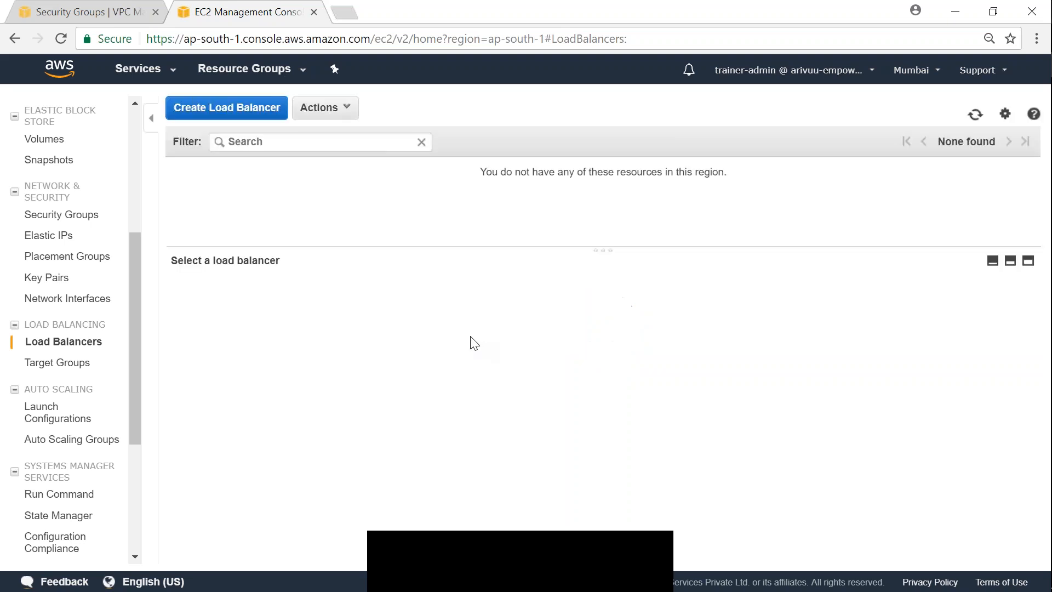
{"action": "left_click", "coordinate": [243, 113]}
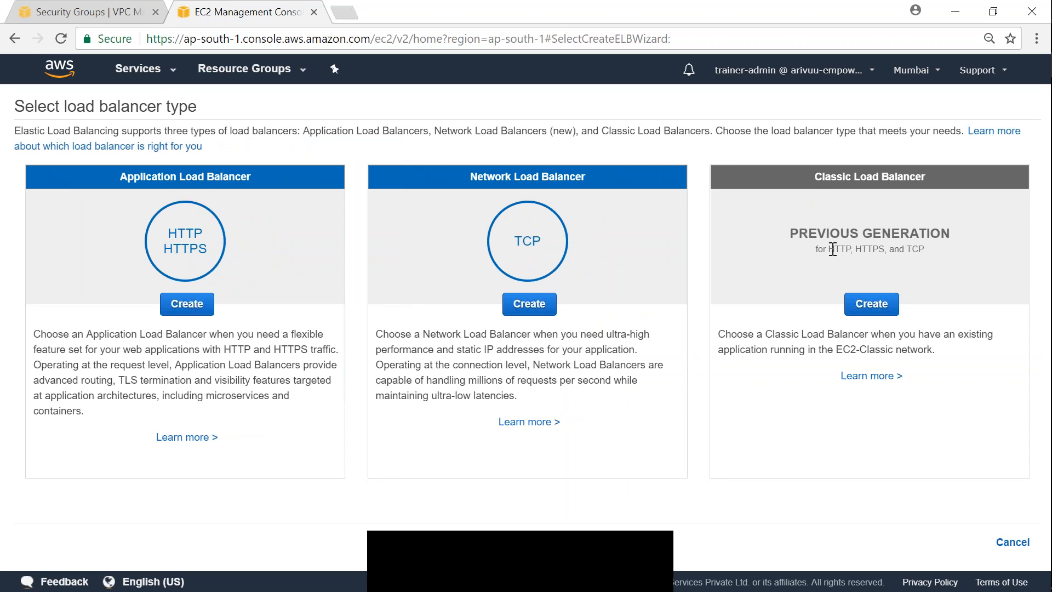
{"action": "mouse_move", "coordinate": [826, 250]}
{"action": "left_mouse_down"}
{"action": "mouse_move", "coordinate": [864, 254]}
{"action": "mouse_move", "coordinate": [840, 255]}
{"action": "left_mouse_up"}
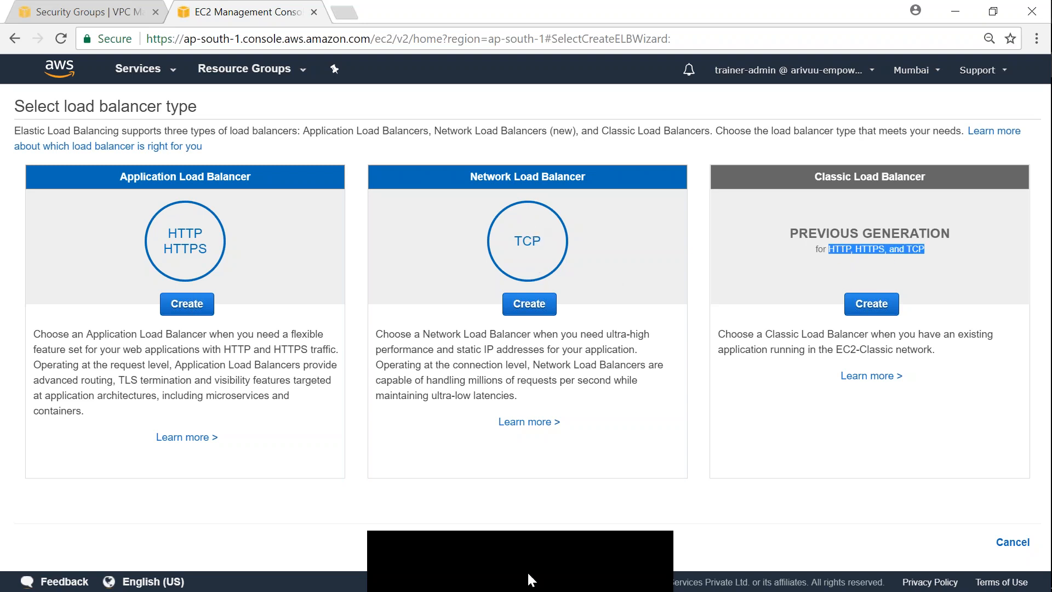
{"action": "left_click", "coordinate": [616, 567]}
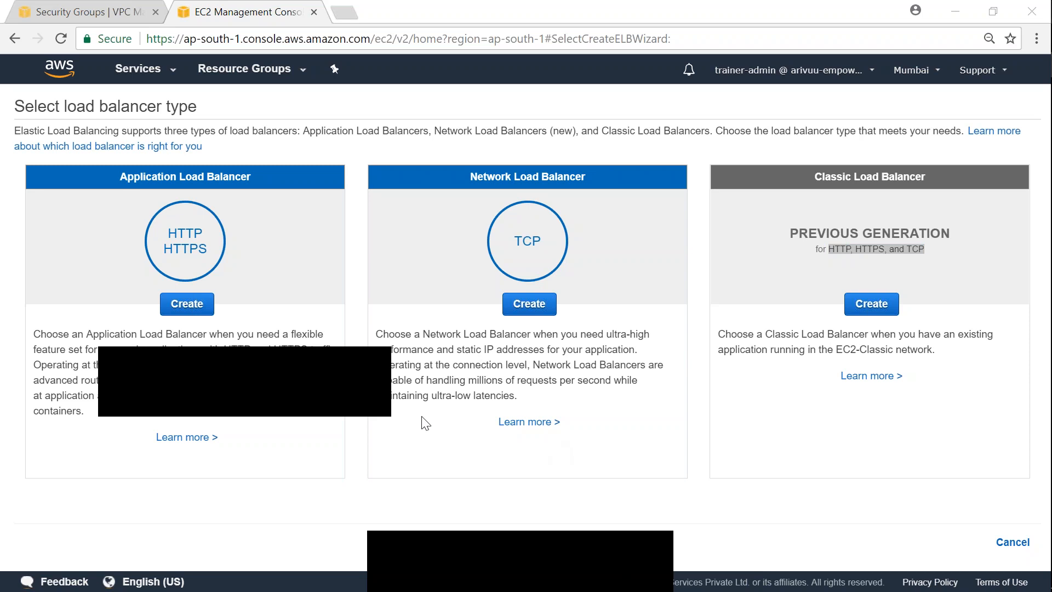
{"action": "left_click", "coordinate": [221, 380]}
{"action": "mouse_move", "coordinate": [459, 341]}
{"action": "left_mouse_down"}
{"action": "mouse_move", "coordinate": [450, 359]}
{"action": "mouse_move", "coordinate": [557, 361]}
{"action": "mouse_move", "coordinate": [555, 341]}
{"action": "mouse_move", "coordinate": [458, 336]}
{"action": "left_mouse_up"}
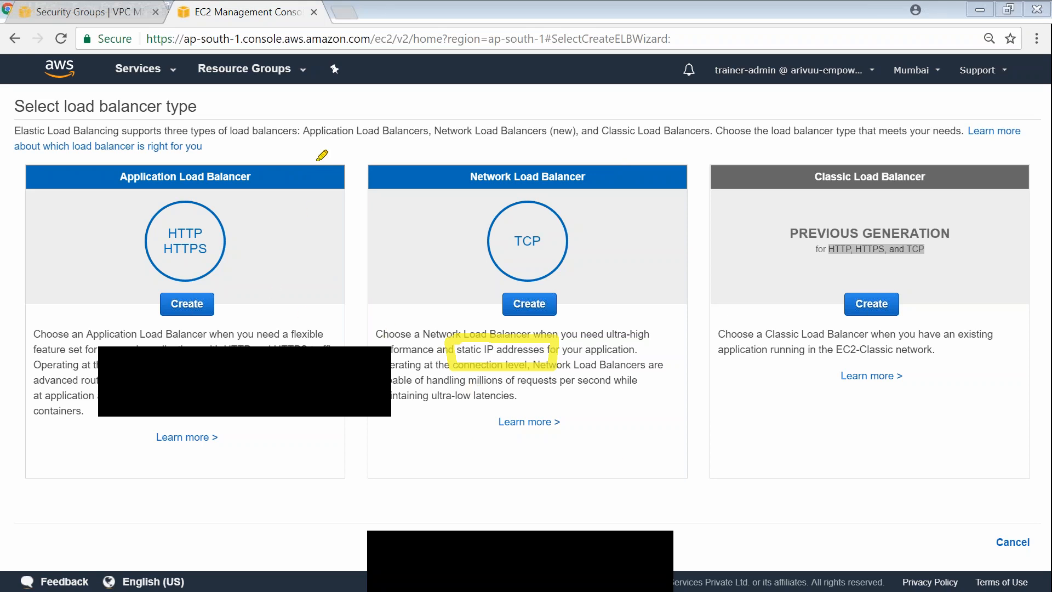
{"action": "left_click_drag", "start_coordinate": [315, 147], "coordinate": [223, 306]}
{"action": "mouse_move", "coordinate": [241, 260]}
{"action": "left_mouse_down"}
{"action": "mouse_move", "coordinate": [227, 302]}
{"action": "mouse_move", "coordinate": [254, 310]}
{"action": "left_mouse_up"}
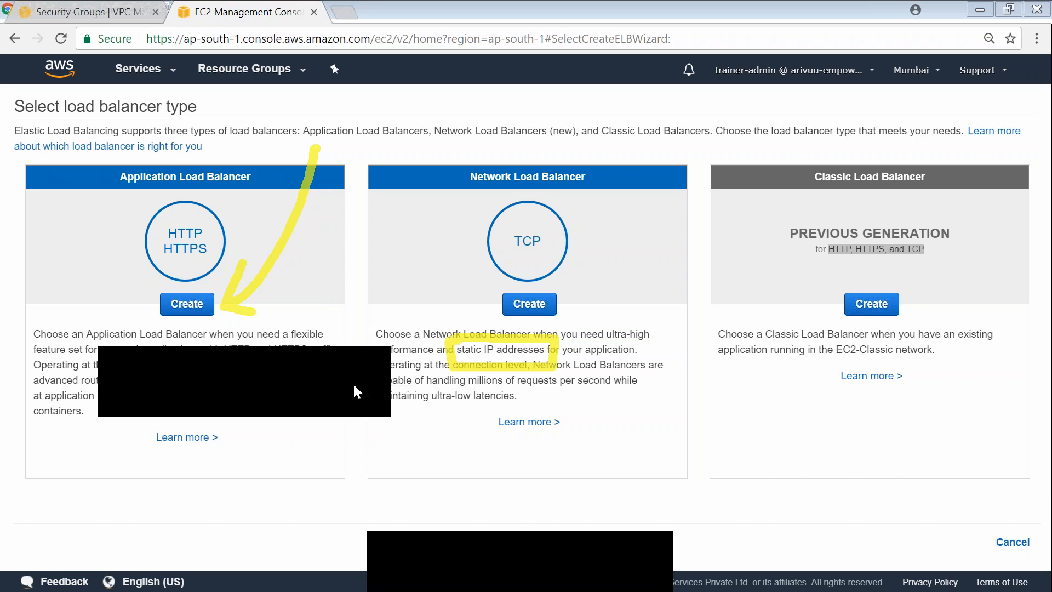
{"action": "left_click", "coordinate": [130, 384]}
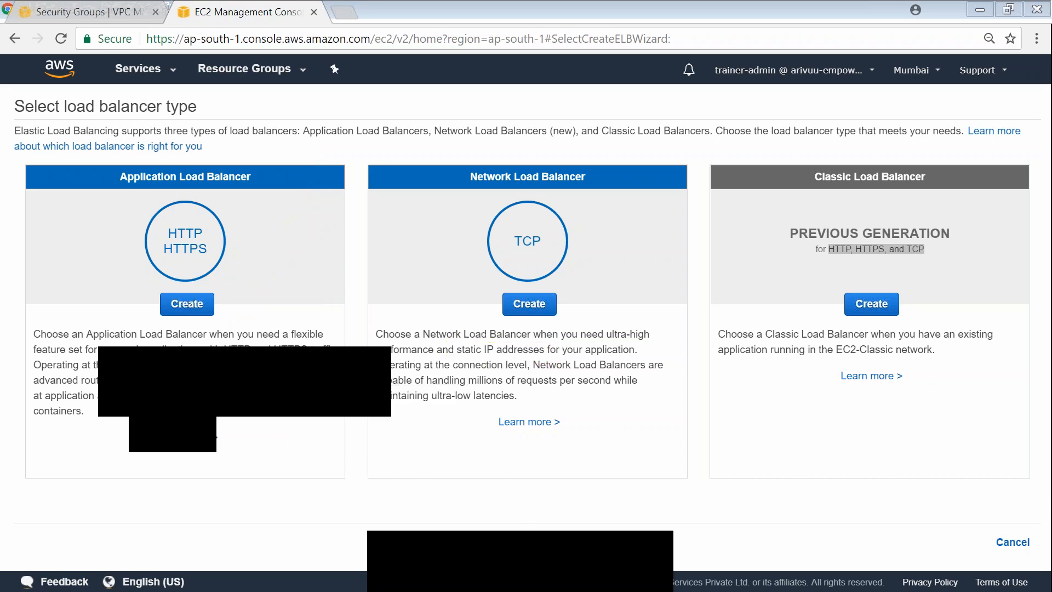
Step: Choose the Application Load Balancer type, name it elb and keep the internet-facing scheme
{"action": "left_click", "coordinate": [186, 303]}
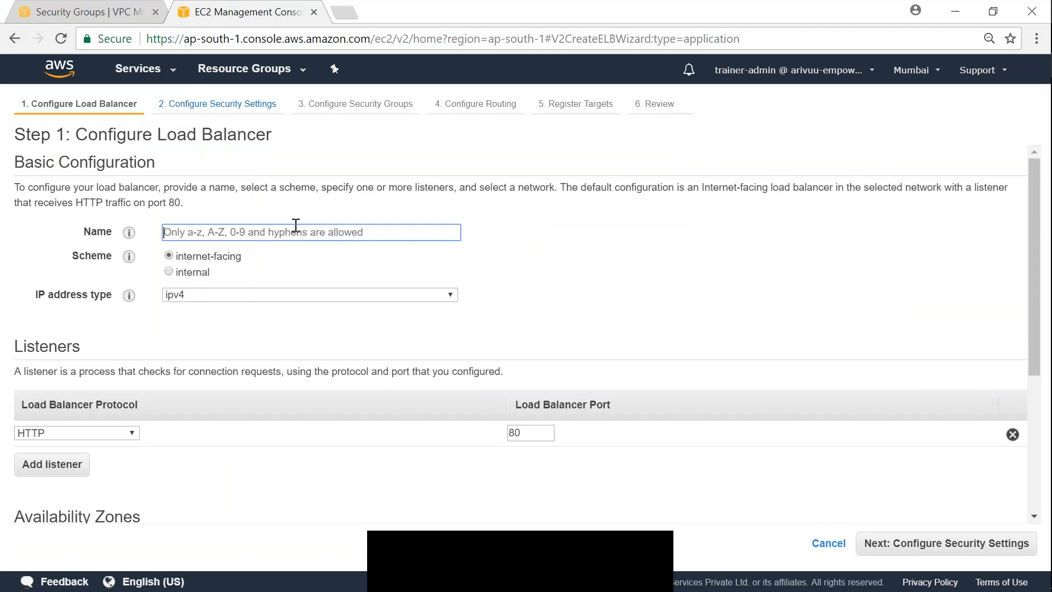
{"action": "type", "text": "elb-demo"}
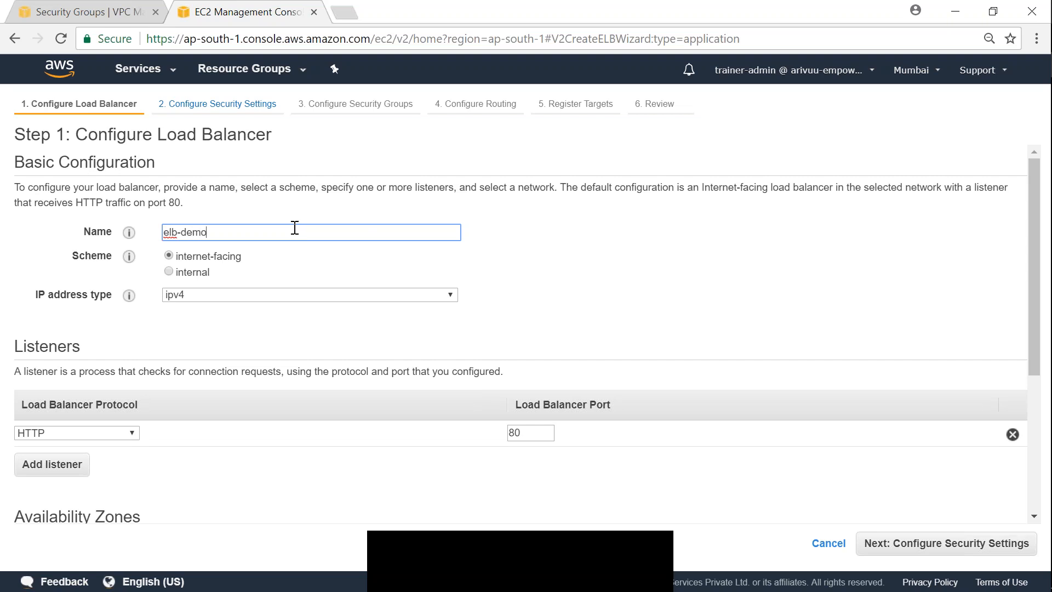
{"action": "key", "text": "BackSpace"}
{"action": "key", "text": "BackSpace"}
{"action": "key", "text": "BackSpace"}
{"action": "key", "text": "BackSpace"}
{"action": "left_click_drag", "start_coordinate": [242, 257], "coordinate": [177, 277]}
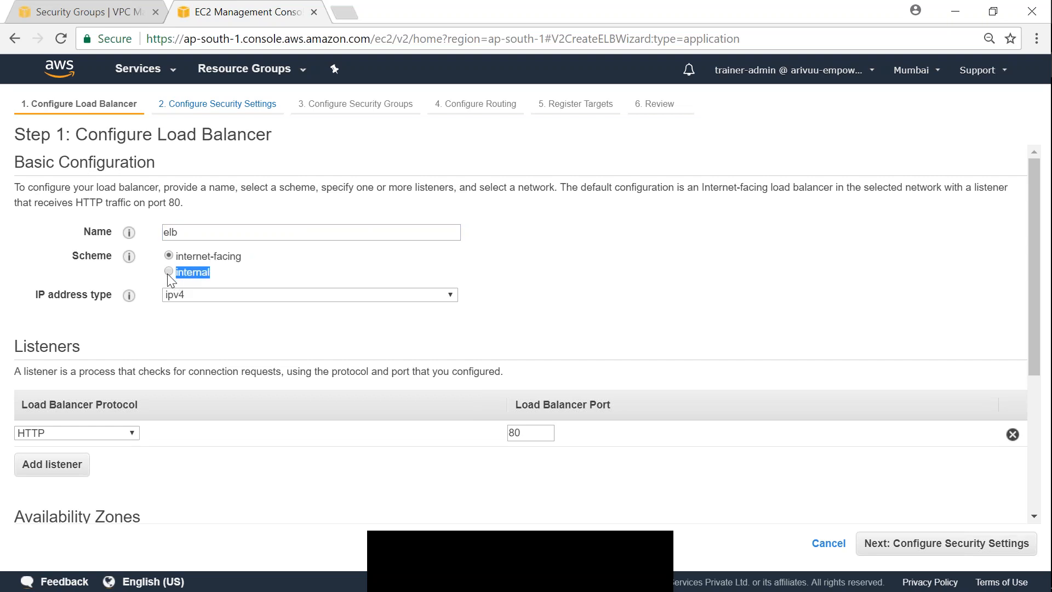
{"action": "mouse_move", "coordinate": [129, 256]}
{"action": "left_click", "coordinate": [216, 261]}
Step: Switch the listener protocol to HTTPS (Secure HTTP) and set it back to HTTP
{"action": "scroll", "coordinate": [104, 427], "scroll_direction": "down", "scroll_amount": 3}
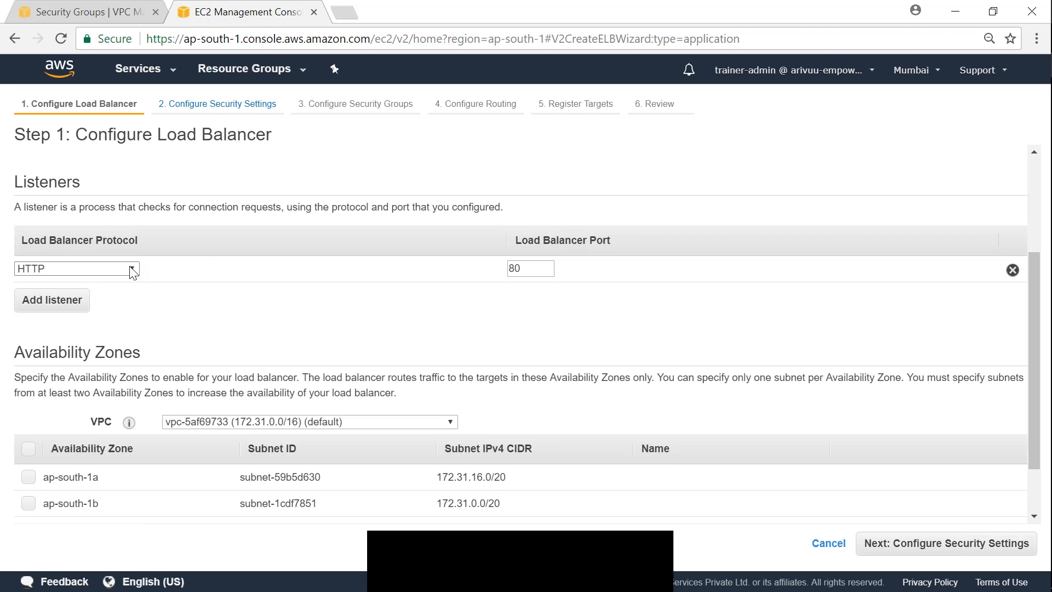
{"action": "scroll", "coordinate": [443, 369], "scroll_direction": "up", "scroll_amount": 2}
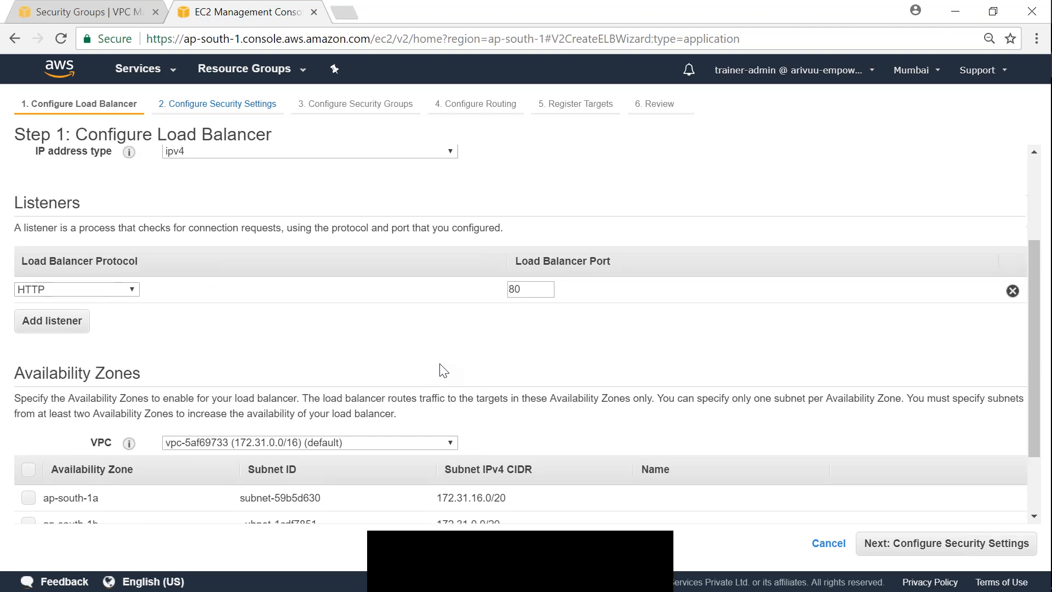
{"action": "left_click", "coordinate": [118, 353]}
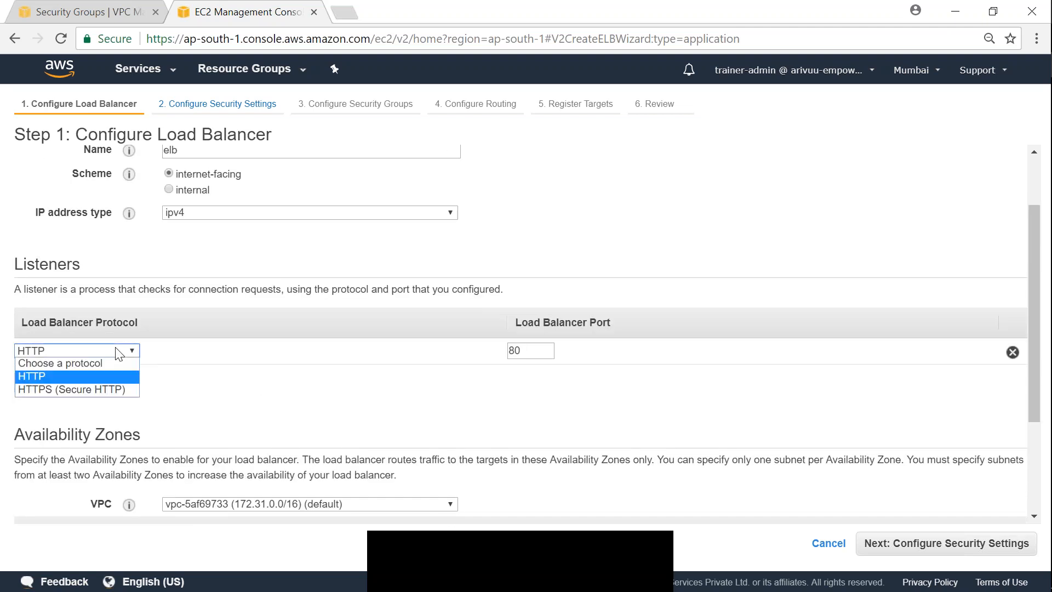
{"action": "left_click", "coordinate": [123, 390]}
{"action": "scroll", "coordinate": [423, 427], "scroll_direction": "down", "scroll_amount": 3}
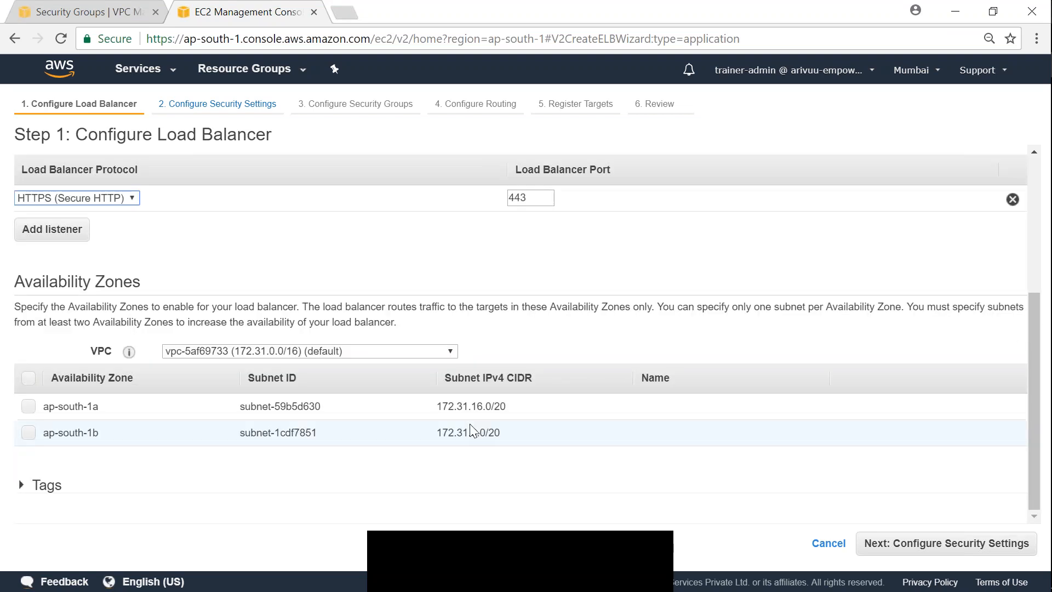
{"action": "scroll", "coordinate": [239, 377], "scroll_direction": "up", "scroll_amount": 3}
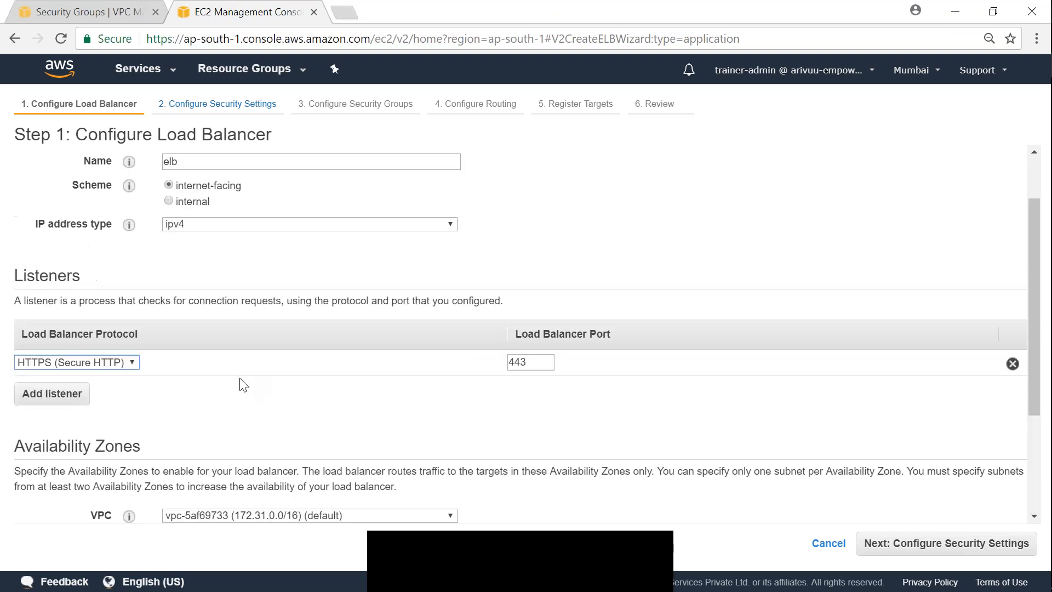
{"action": "left_click", "coordinate": [91, 365]}
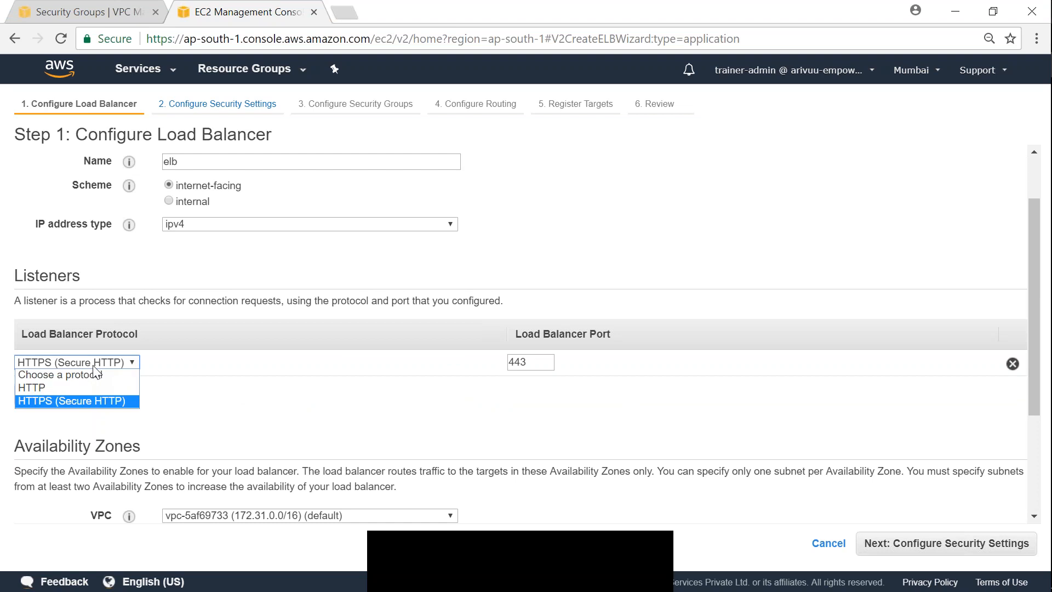
{"action": "left_click", "coordinate": [90, 387]}
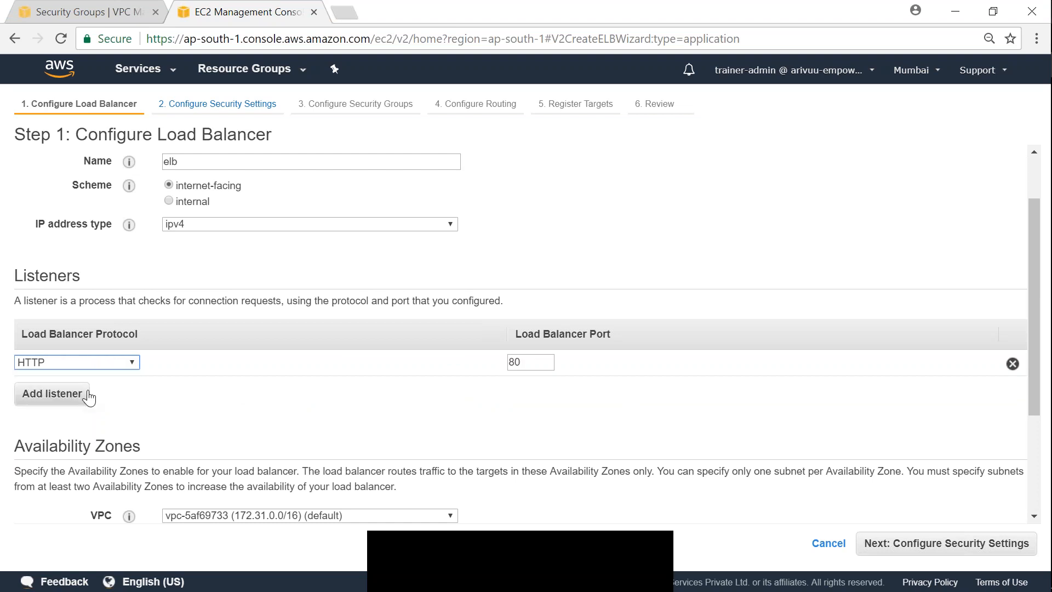
Step: Keep the HTTP listener on port 80 and select ELB-Demo-vpc as the load balancer's VPC
{"action": "scroll", "coordinate": [260, 402], "scroll_direction": "down", "scroll_amount": 3}
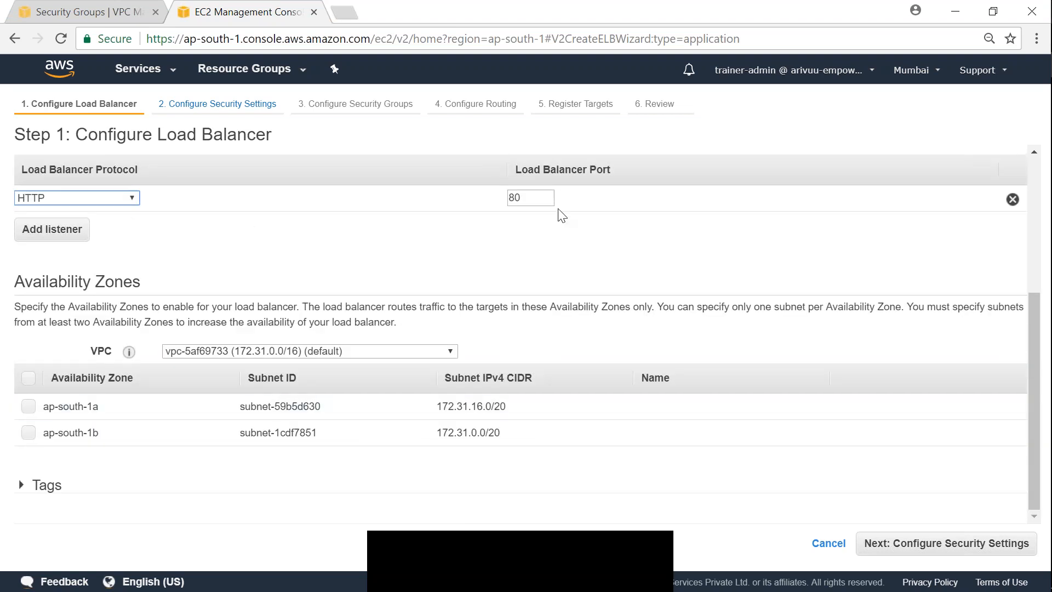
{"action": "double_click", "coordinate": [530, 198]}
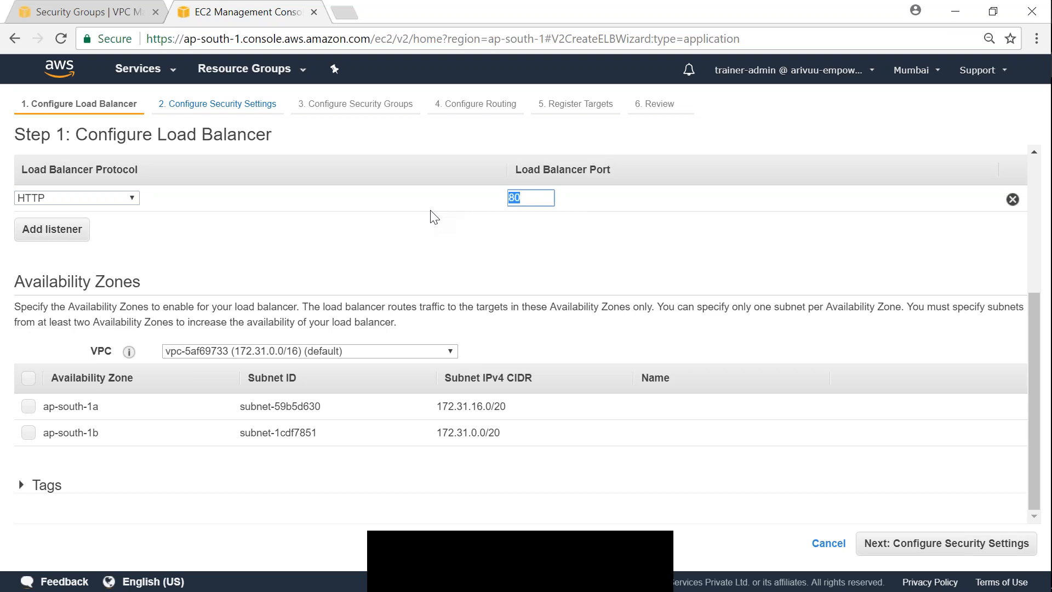
{"action": "left_click", "coordinate": [530, 199]}
{"action": "double_click", "coordinate": [518, 197]}
{"action": "left_click", "coordinate": [544, 197]}
{"action": "left_click", "coordinate": [333, 353]}
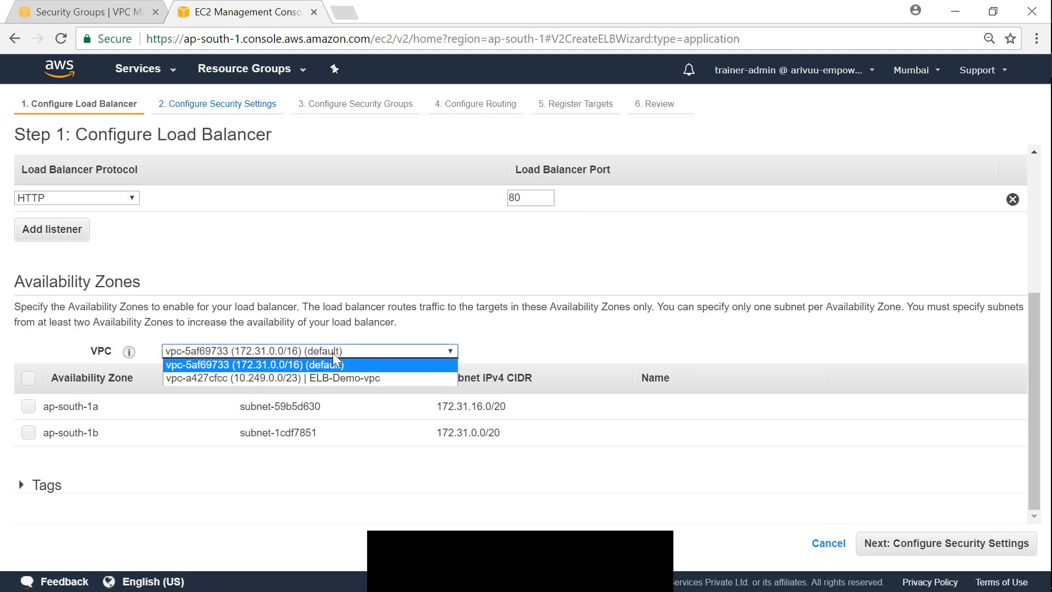
{"action": "left_click", "coordinate": [344, 379]}
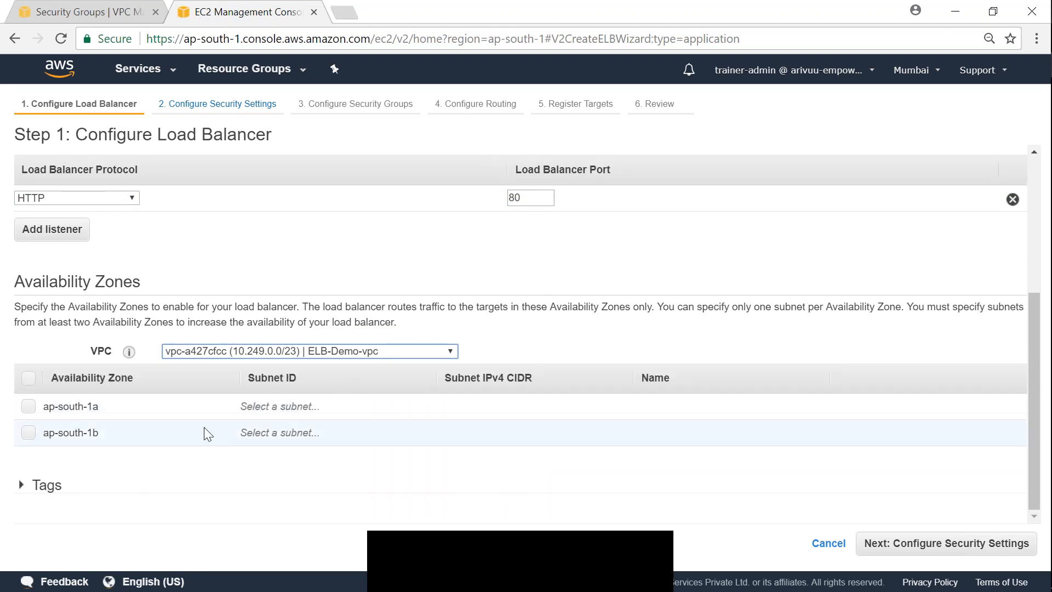
Step: Enable ap-south-1a with ELB-Demo-az1-public-subnet and ap-south-1b with ELB-Demo-az2-public-subnet
{"action": "left_click", "coordinate": [29, 409]}
{"action": "left_click", "coordinate": [32, 435]}
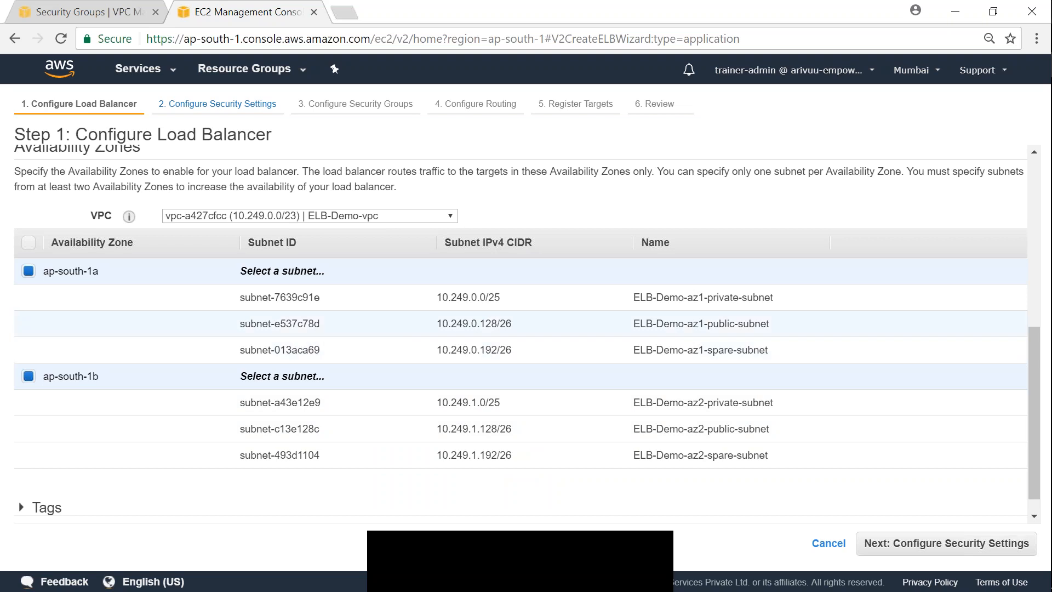
{"action": "left_click", "coordinate": [310, 323]}
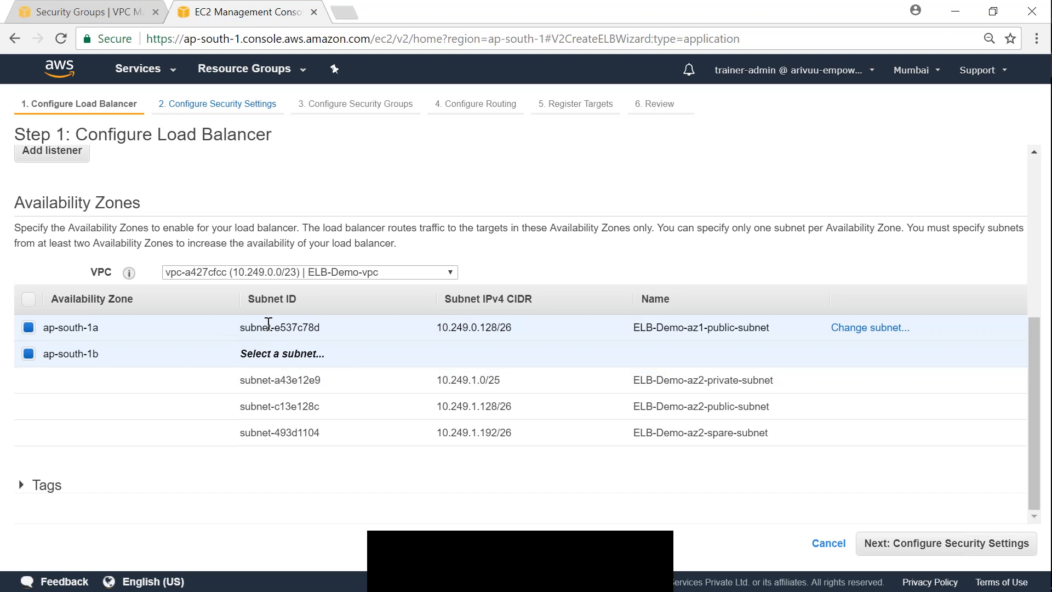
{"action": "left_click", "coordinate": [308, 407]}
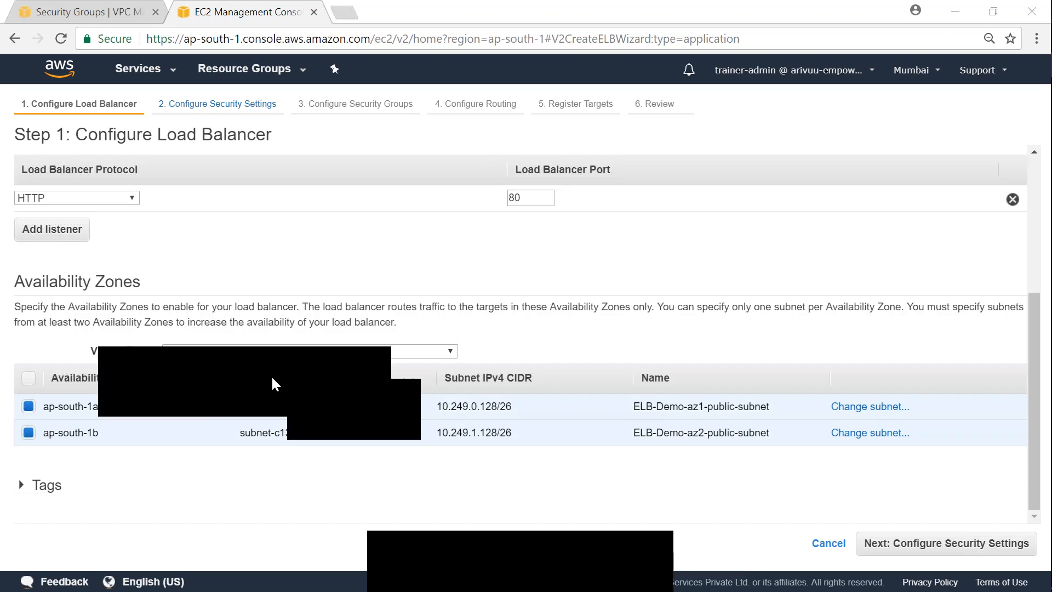
{"action": "mouse_move", "coordinate": [657, 370]}
{"action": "left_mouse_down"}
{"action": "mouse_move", "coordinate": [598, 387]}
{"action": "mouse_move", "coordinate": [783, 466]}
{"action": "mouse_move", "coordinate": [820, 392]}
{"action": "mouse_move", "coordinate": [645, 370]}
{"action": "left_mouse_up"}
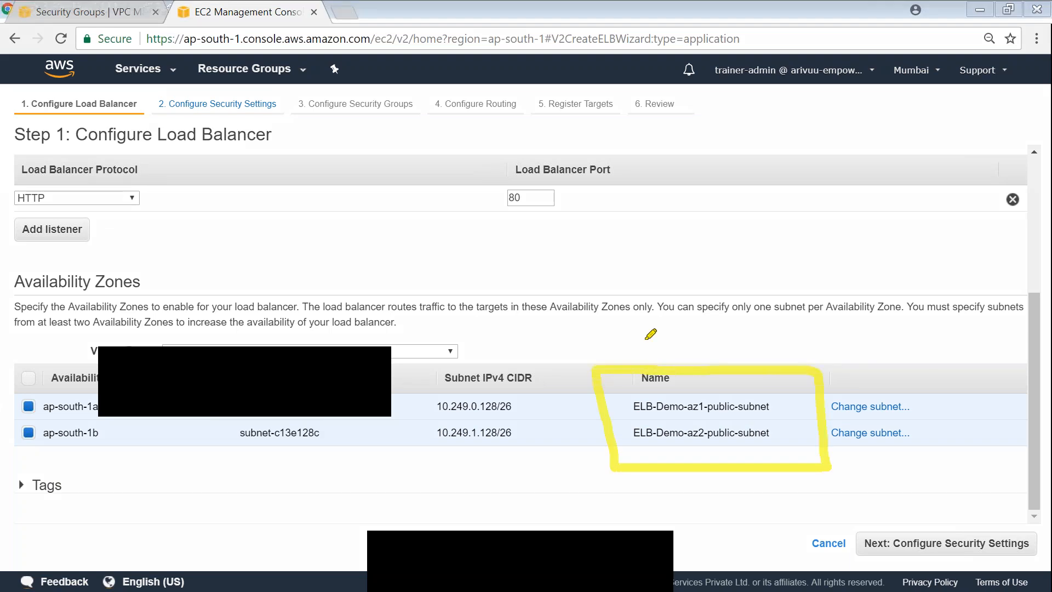
{"action": "left_click", "coordinate": [300, 383]}
{"action": "left_click", "coordinate": [304, 439]}
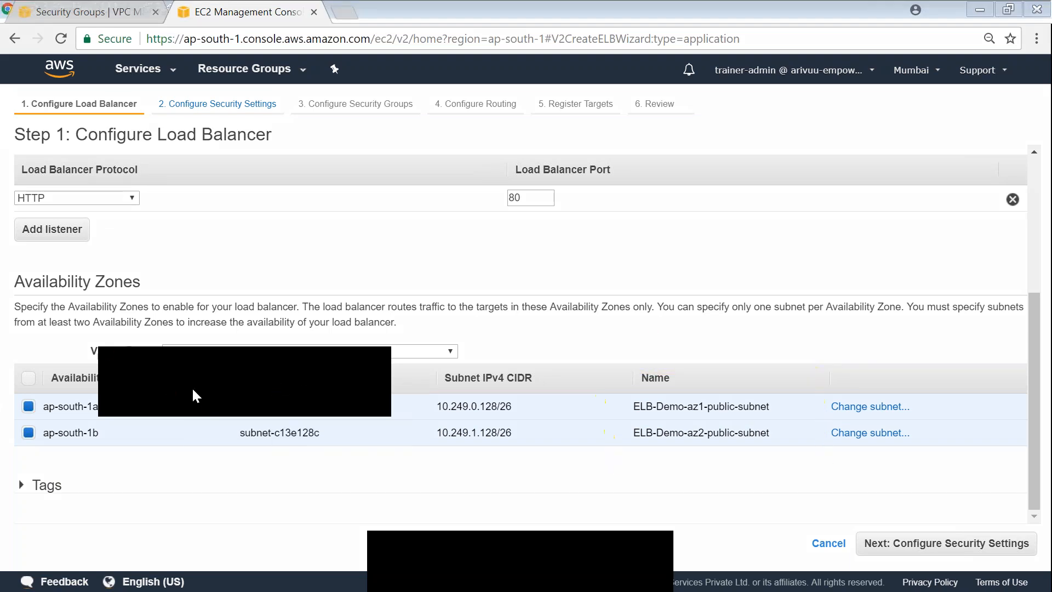
Step: Add a tag to the load balancer with the key Name and the value Valaxy-ELB-Demo
{"action": "left_click", "coordinate": [45, 485]}
{"action": "left_click", "coordinate": [92, 450]}
{"action": "type", "text": "Name"}
{"action": "key", "text": "Tab"}
{"action": "type", "text": "Valaxy-Demo"}
{"action": "key", "text": "BackSpace"}
{"action": "key", "text": "BackSpace"}
{"action": "key", "text": "BackSpace"}
{"action": "key", "text": "BackSpace"}
{"action": "type", "text": "ELB-Demo"}
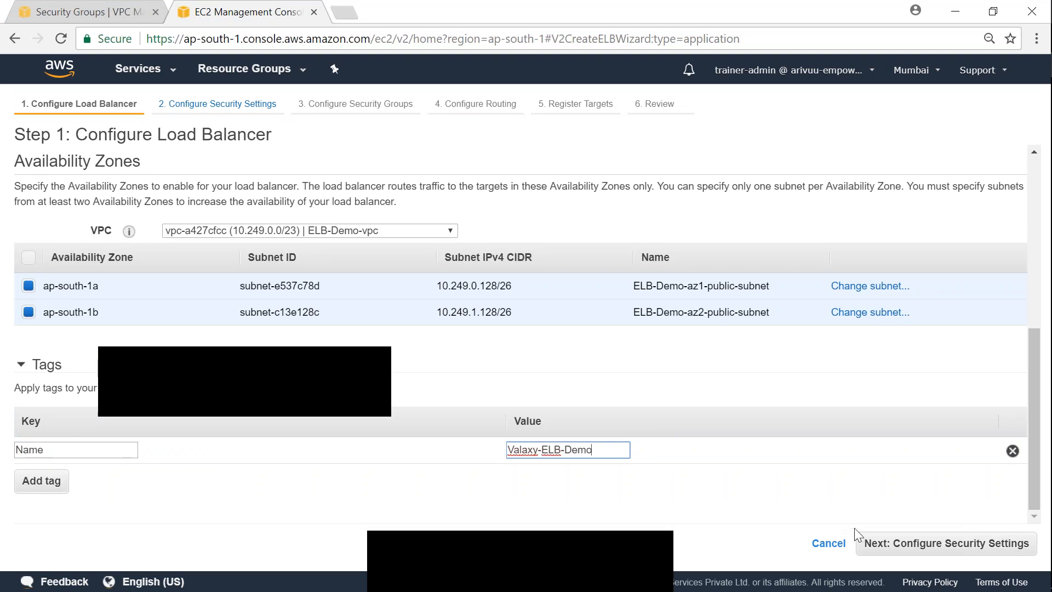
Step: Proceed to the security settings, read the notice about secure listeners and continue to the security groups without changes
{"action": "left_click", "coordinate": [877, 542]}
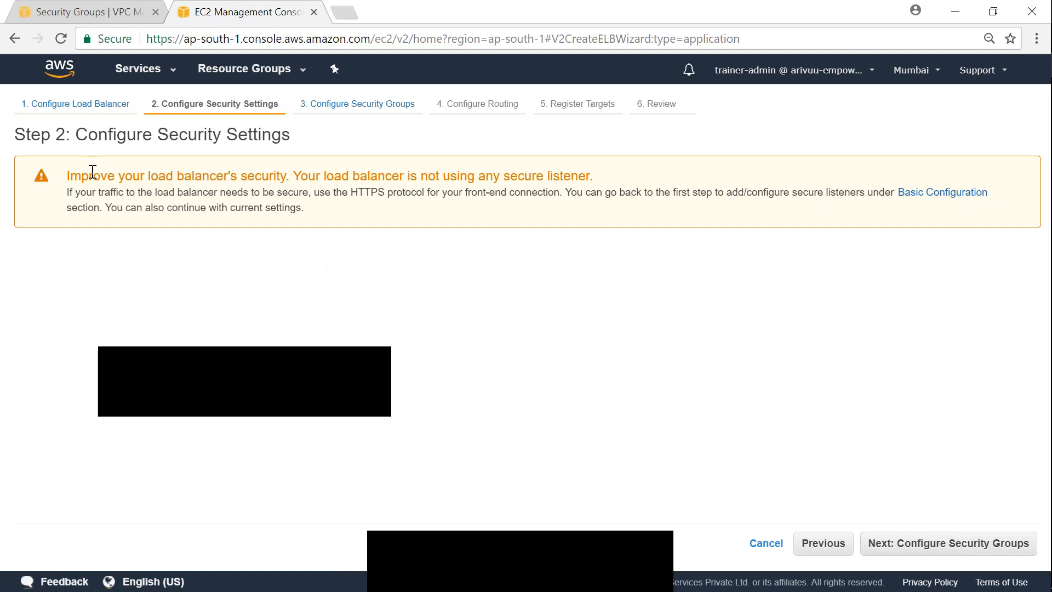
{"action": "left_click_drag", "start_coordinate": [66, 177], "coordinate": [312, 195]}
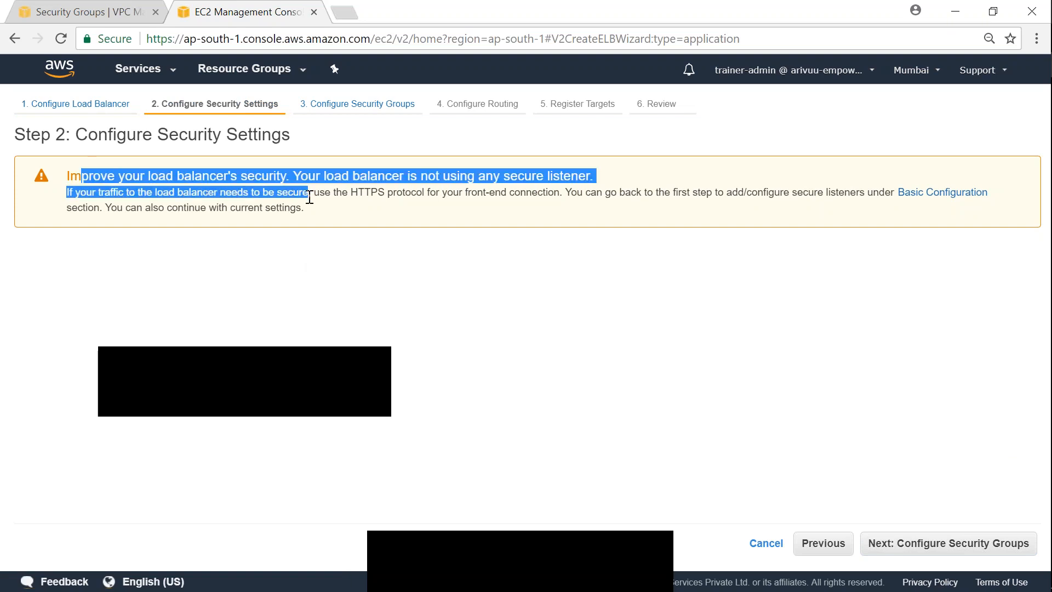
{"action": "left_click", "coordinate": [357, 211]}
{"action": "left_click_drag", "start_coordinate": [315, 193], "coordinate": [403, 197]}
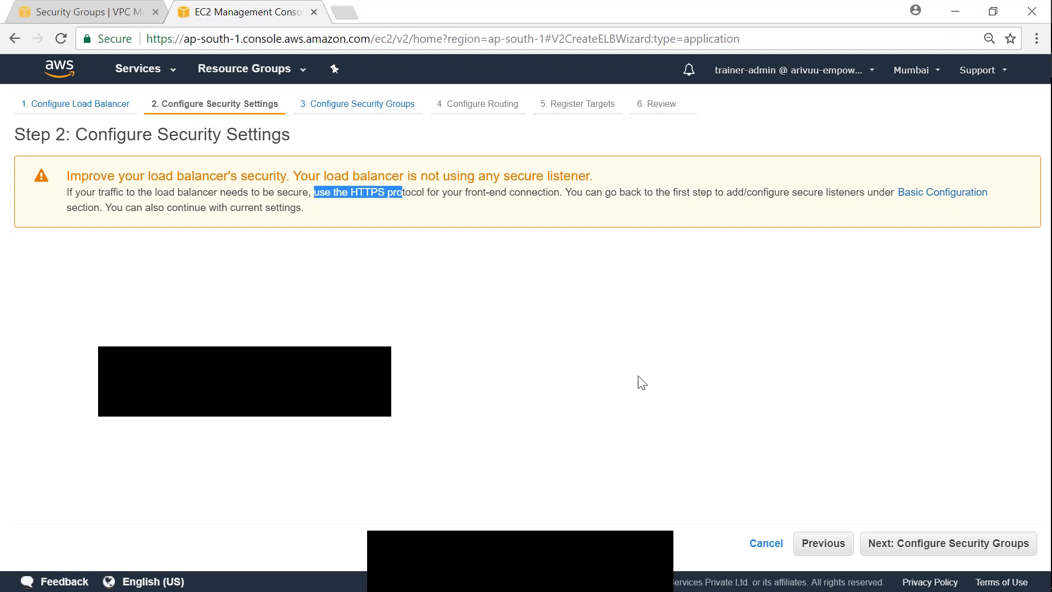
{"action": "left_click", "coordinate": [943, 548]}
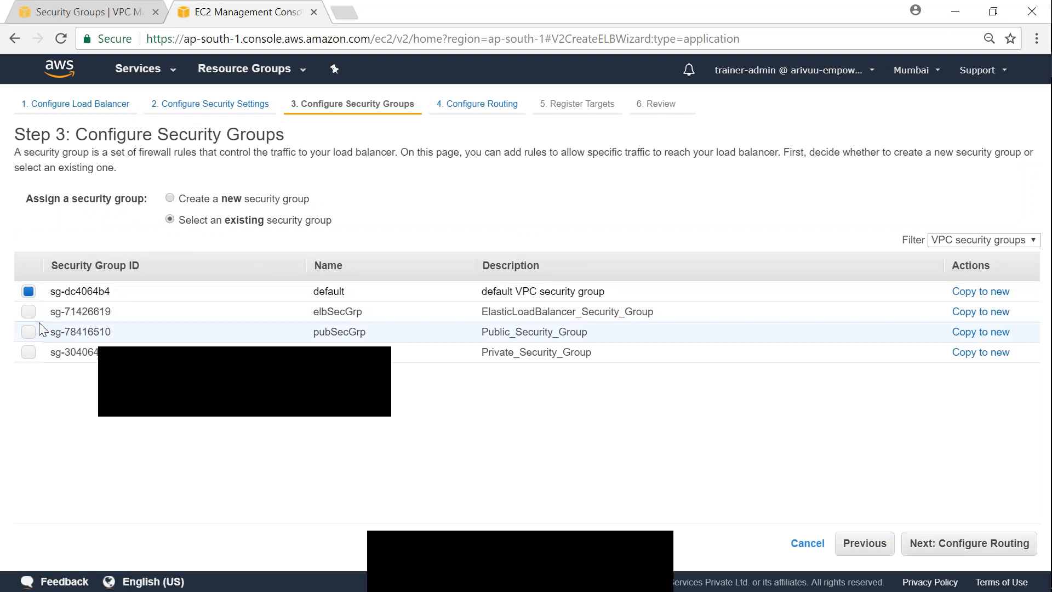
Step: Replace the default security group with elbSecGrp and continue to the routing configuration
{"action": "left_click", "coordinate": [28, 293]}
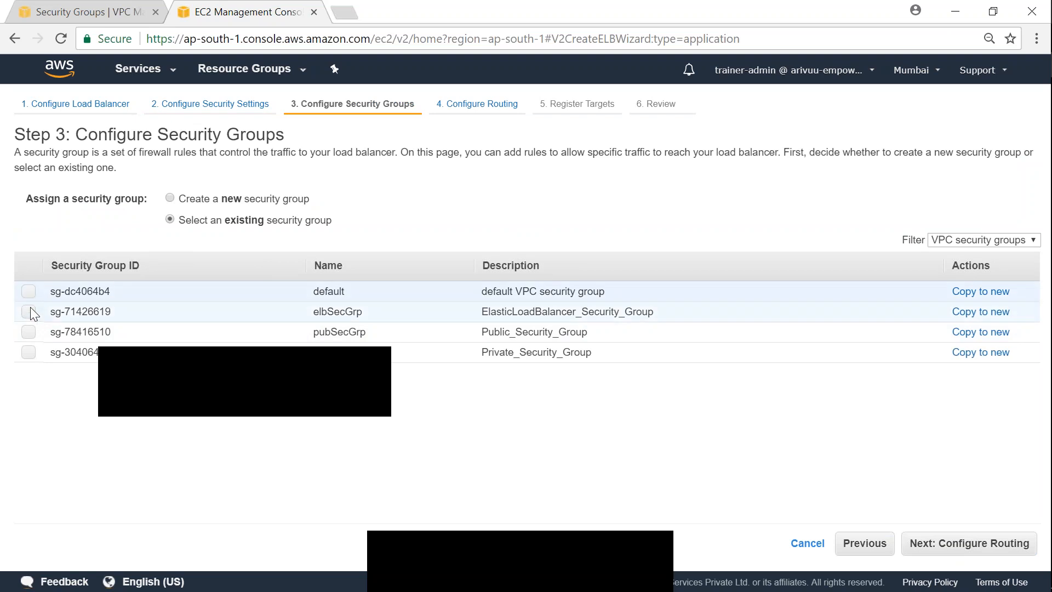
{"action": "left_click", "coordinate": [30, 311]}
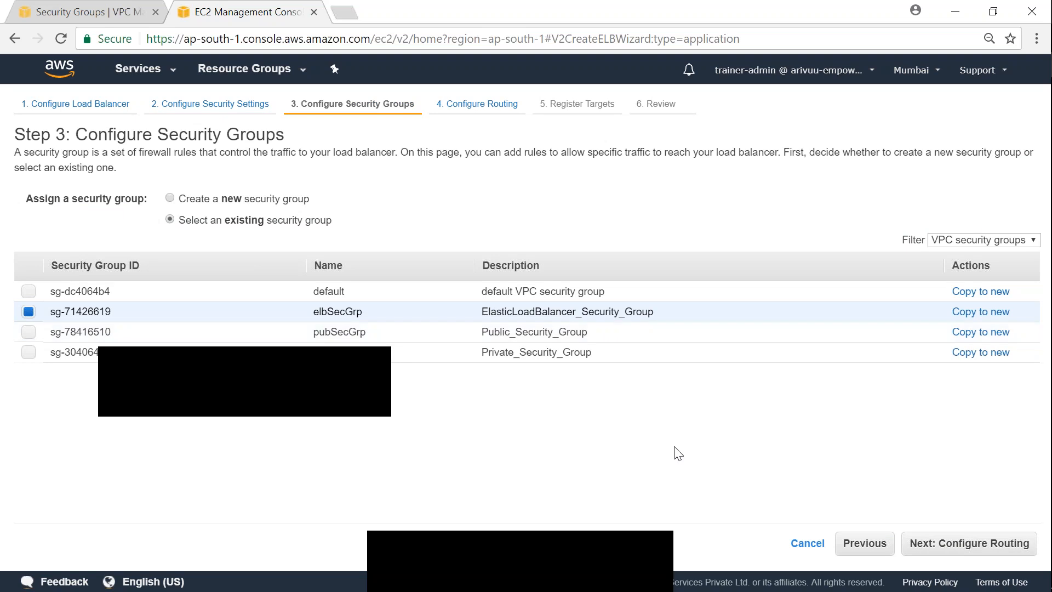
{"action": "left_click", "coordinate": [990, 547]}
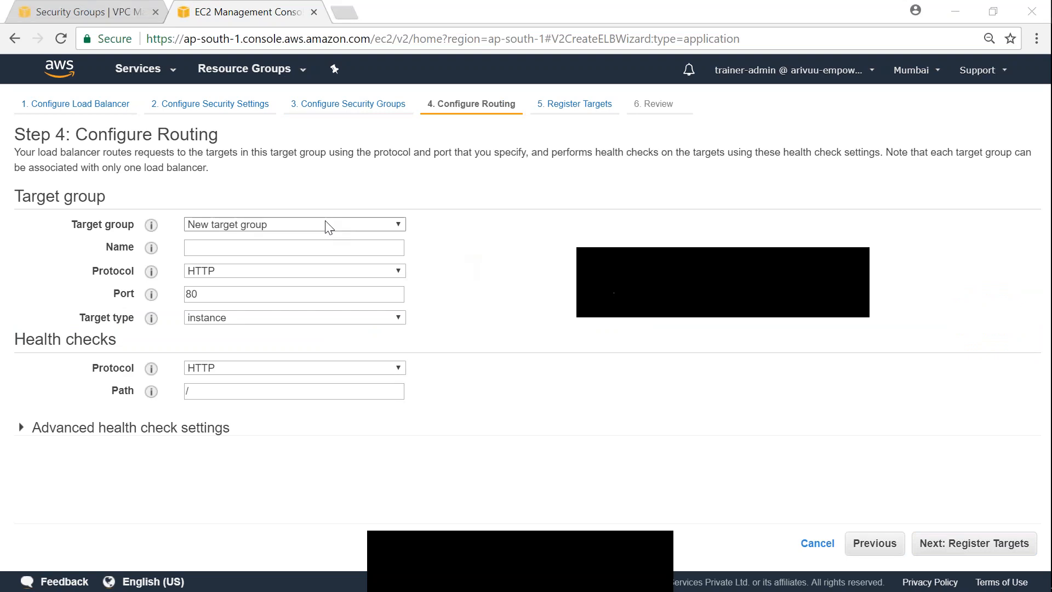
Step: Name the new target group tg1, keeping HTTP on port 80, the instance target type and the health check path /
{"action": "left_click", "coordinate": [330, 250]}
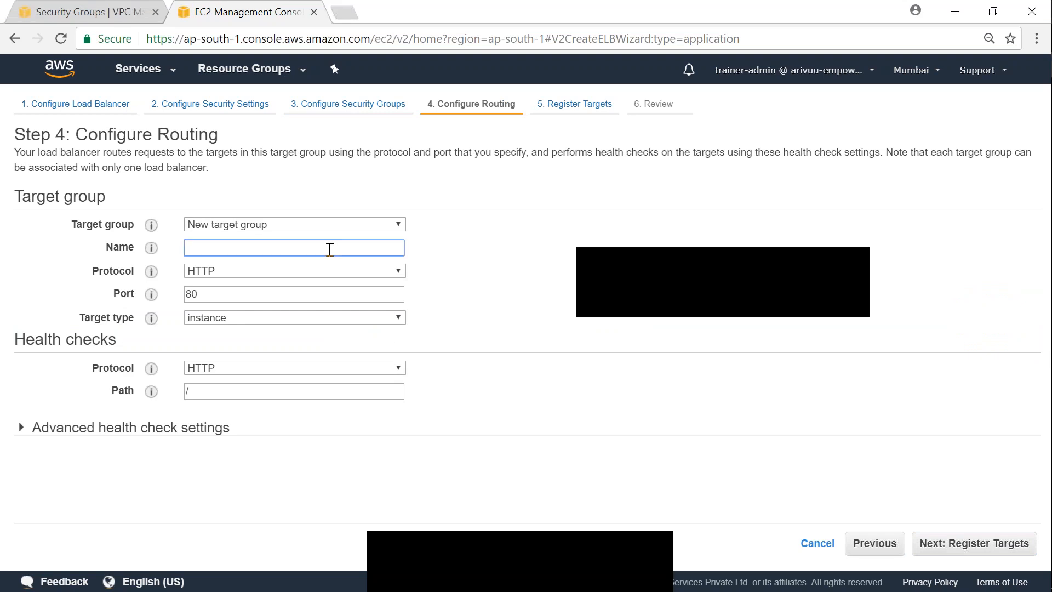
{"action": "type", "text": "tg1"}
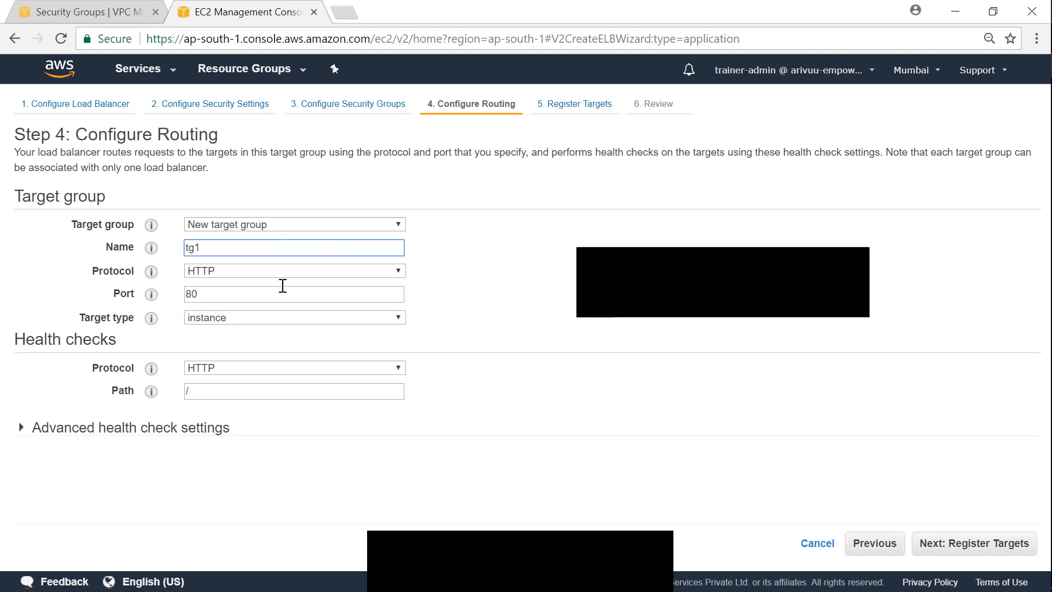
{"action": "left_click", "coordinate": [223, 273]}
{"action": "left_click", "coordinate": [223, 272]}
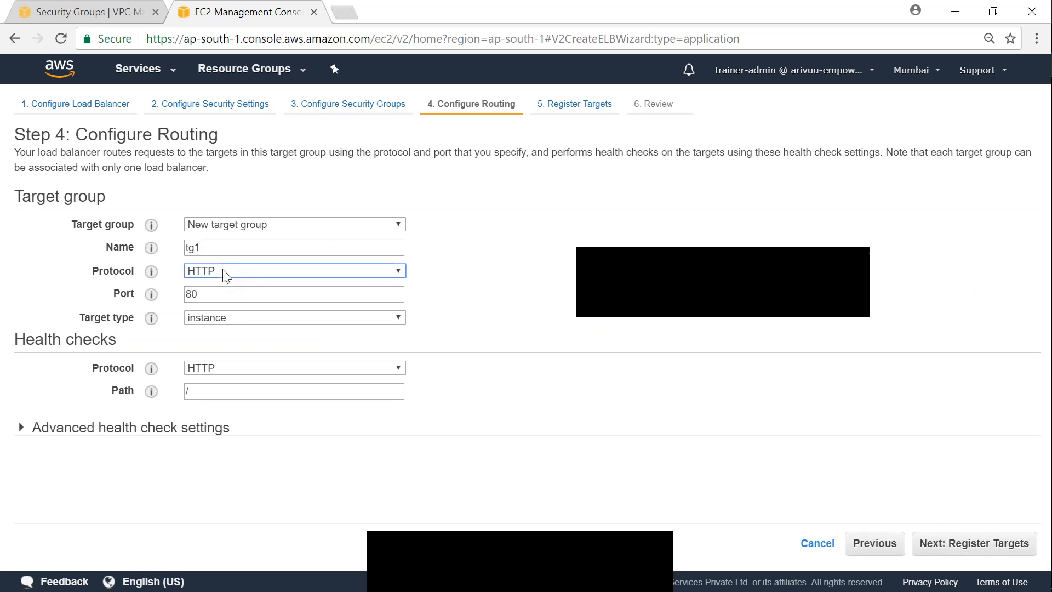
{"action": "left_click", "coordinate": [215, 295]}
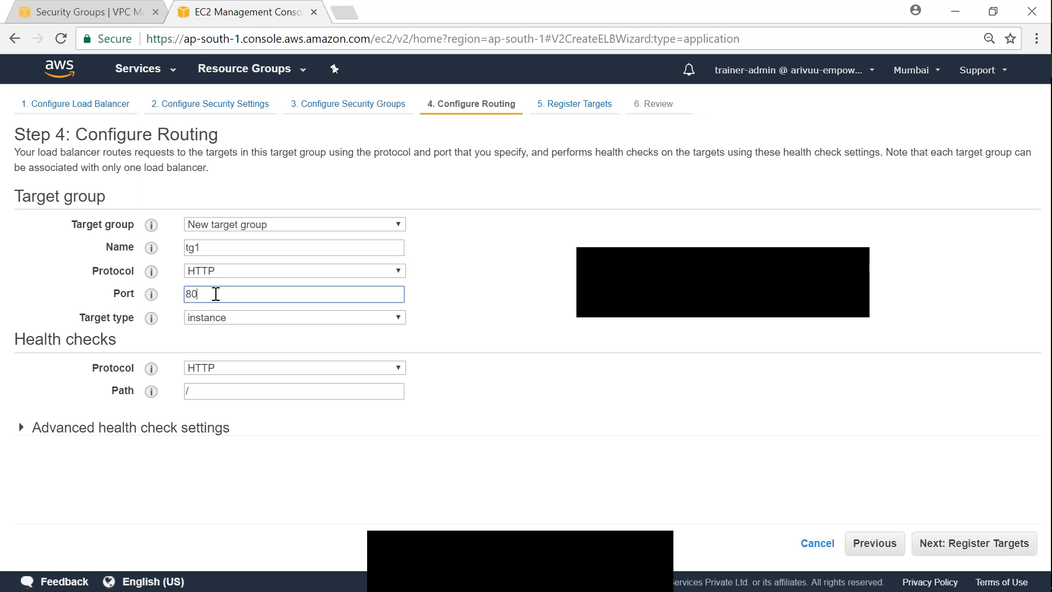
{"action": "left_click", "coordinate": [231, 320]}
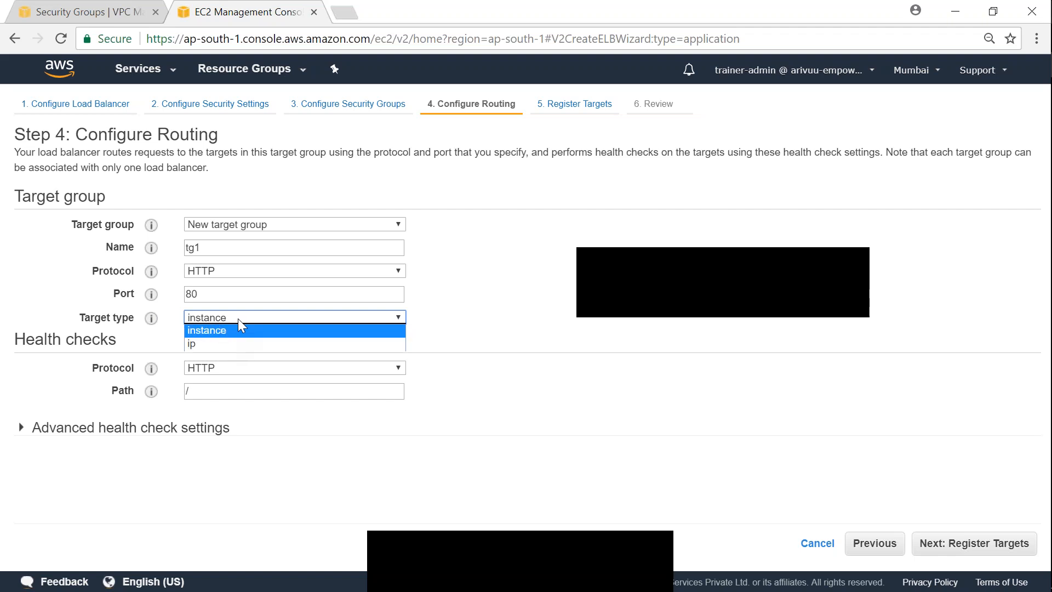
{"action": "left_click", "coordinate": [238, 330]}
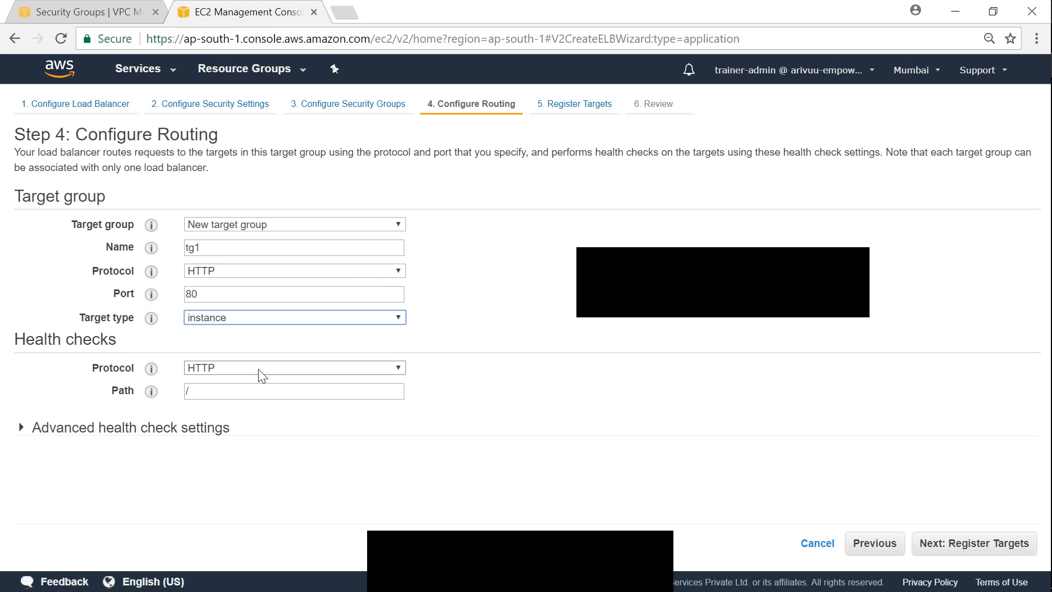
{"action": "left_click", "coordinate": [242, 393]}
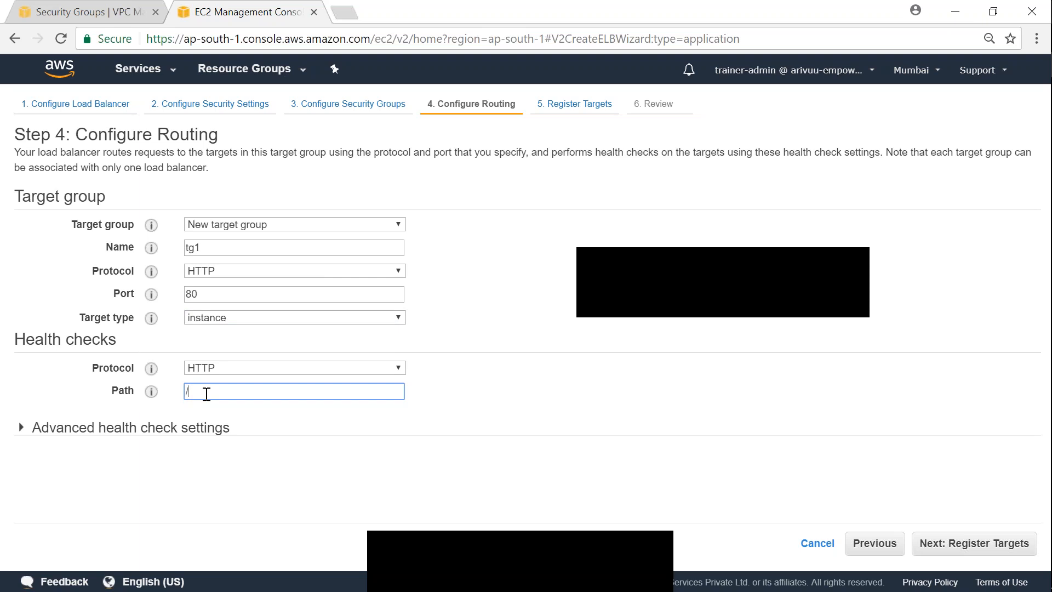
Step: Expand the advanced health check settings and review the port, healthy and unhealthy thresholds and timeout
{"action": "left_click", "coordinate": [129, 434]}
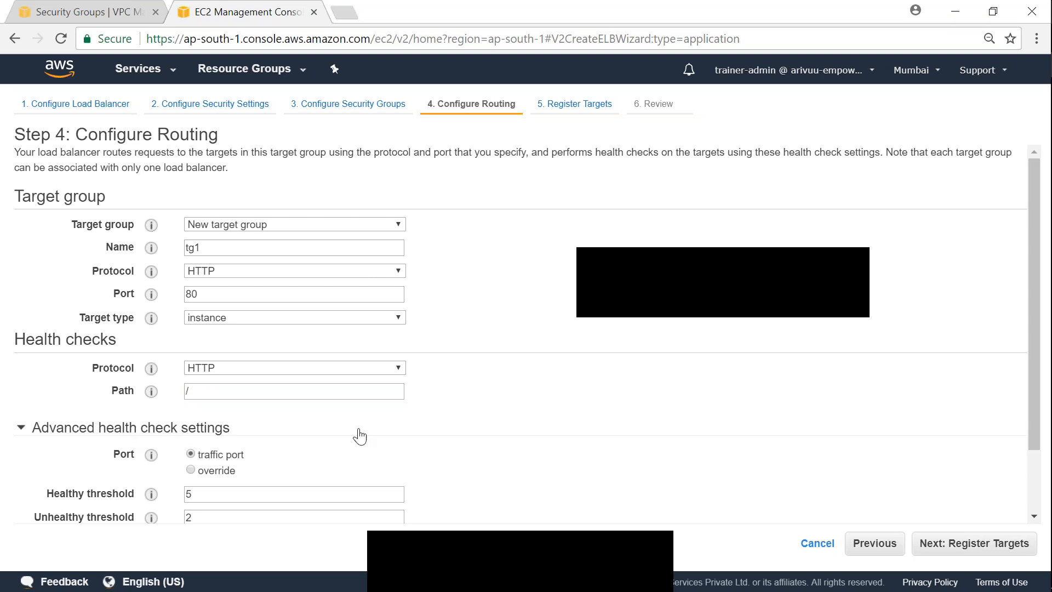
{"action": "scroll", "coordinate": [433, 435], "scroll_direction": "down", "scroll_amount": 2}
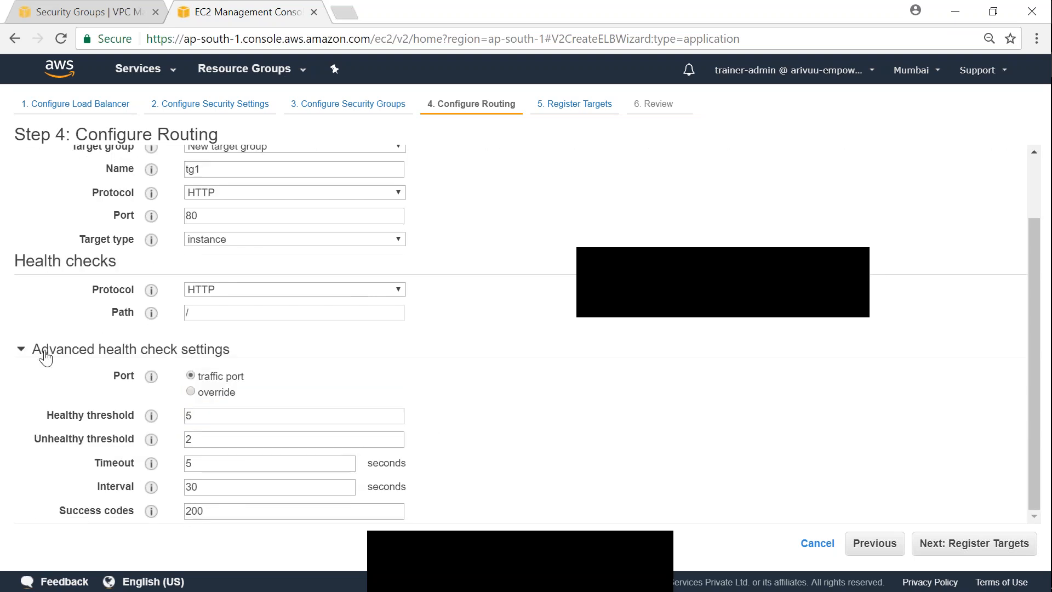
{"action": "left_click_drag", "start_coordinate": [200, 378], "coordinate": [276, 382]}
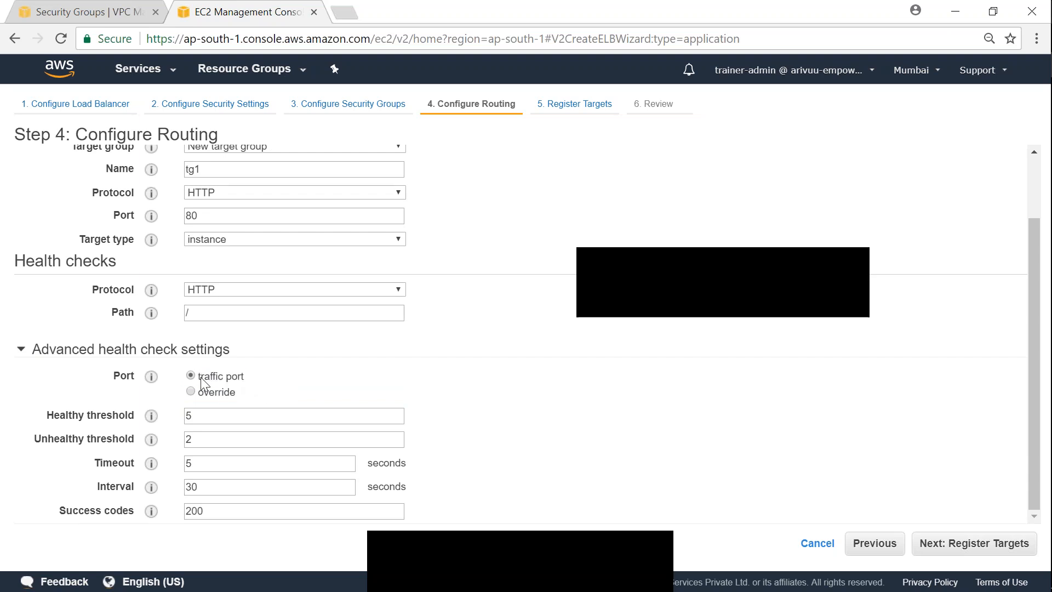
{"action": "double_click", "coordinate": [202, 216]}
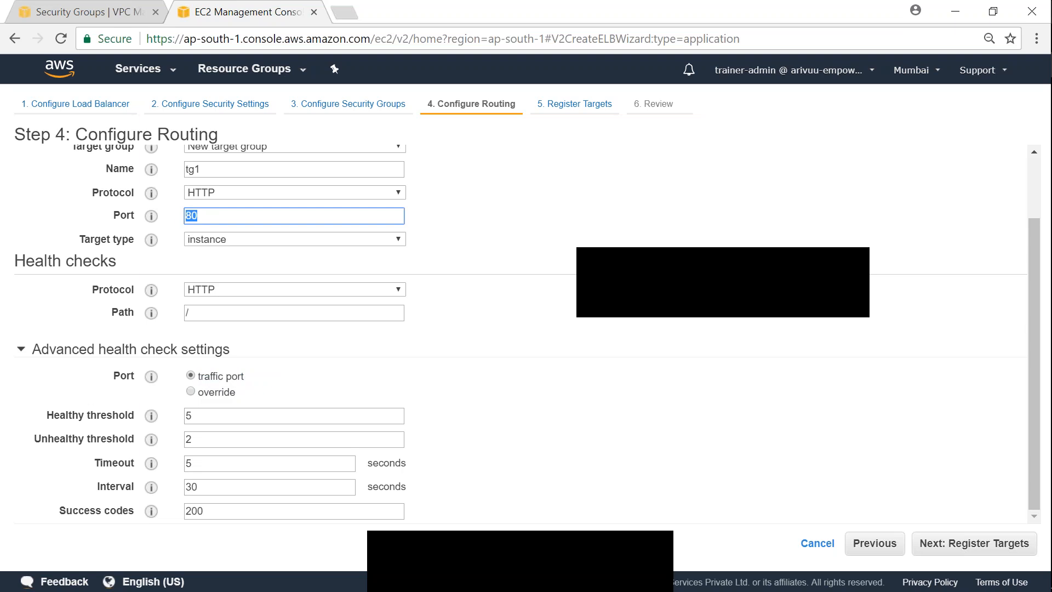
{"action": "double_click", "coordinate": [199, 415]}
{"action": "left_click", "coordinate": [200, 416]}
{"action": "mouse_move", "coordinate": [152, 418]}
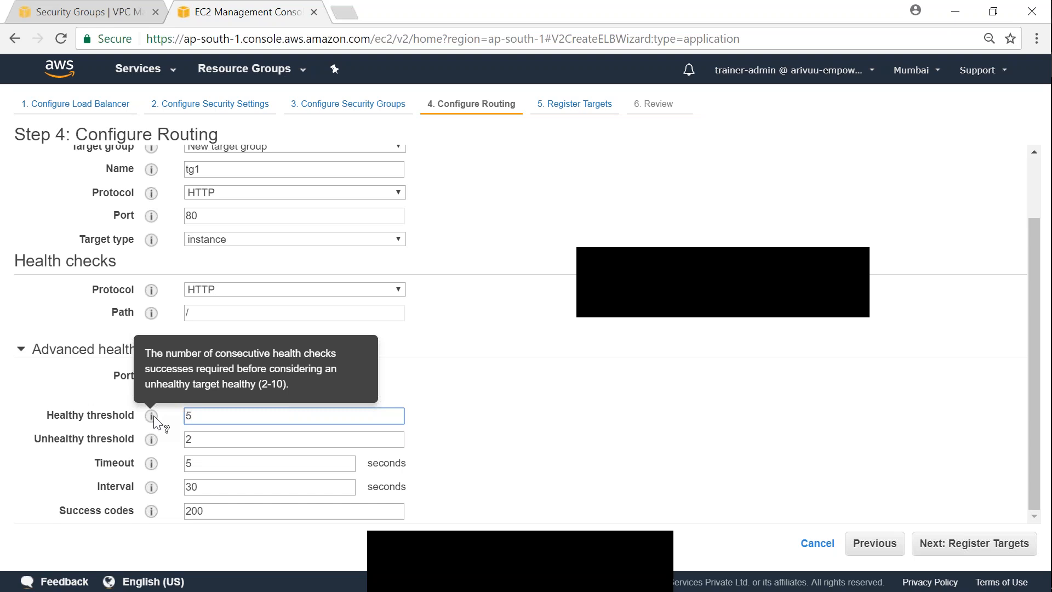
{"action": "left_click_drag", "start_coordinate": [206, 439], "coordinate": [182, 438]}
{"action": "left_click", "coordinate": [194, 417]}
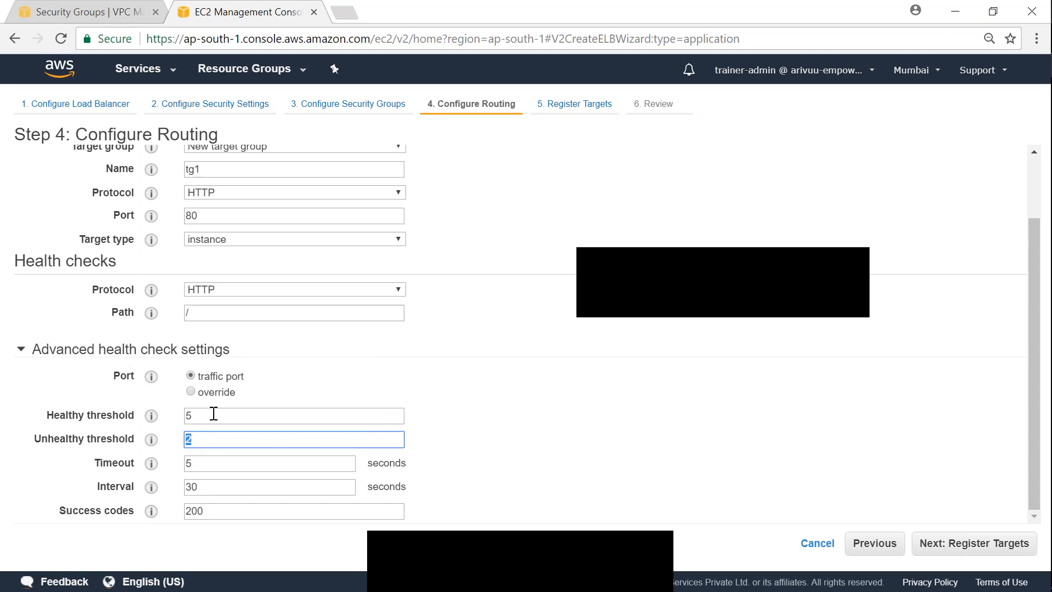
{"action": "left_click", "coordinate": [206, 464]}
{"action": "left_click_drag", "start_coordinate": [205, 464], "coordinate": [187, 465]}
{"action": "left_click", "coordinate": [201, 465]}
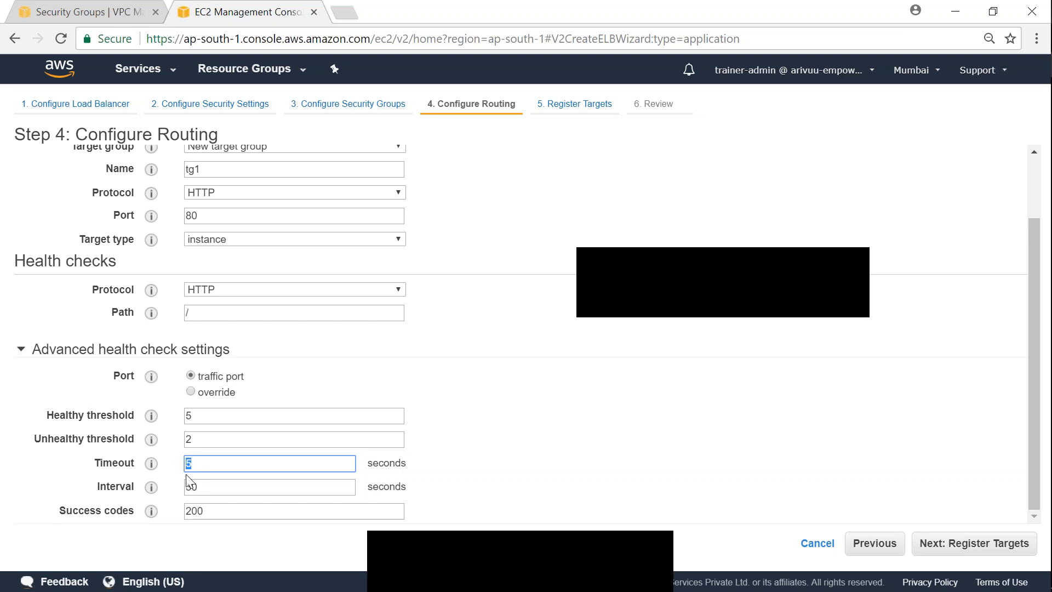
Step: Set the health check interval to 5 seconds, review the success codes and try to continue to target registration
{"action": "left_click_drag", "start_coordinate": [202, 486], "coordinate": [164, 485]}
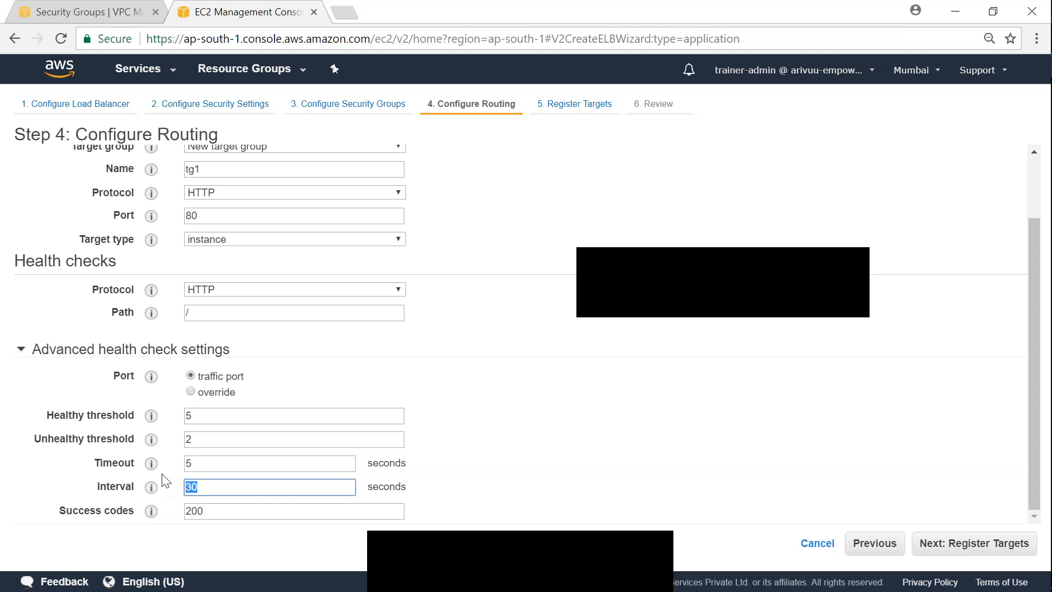
{"action": "type", "text": "5"}
{"action": "left_click", "coordinate": [218, 510]}
{"action": "double_click", "coordinate": [219, 510]}
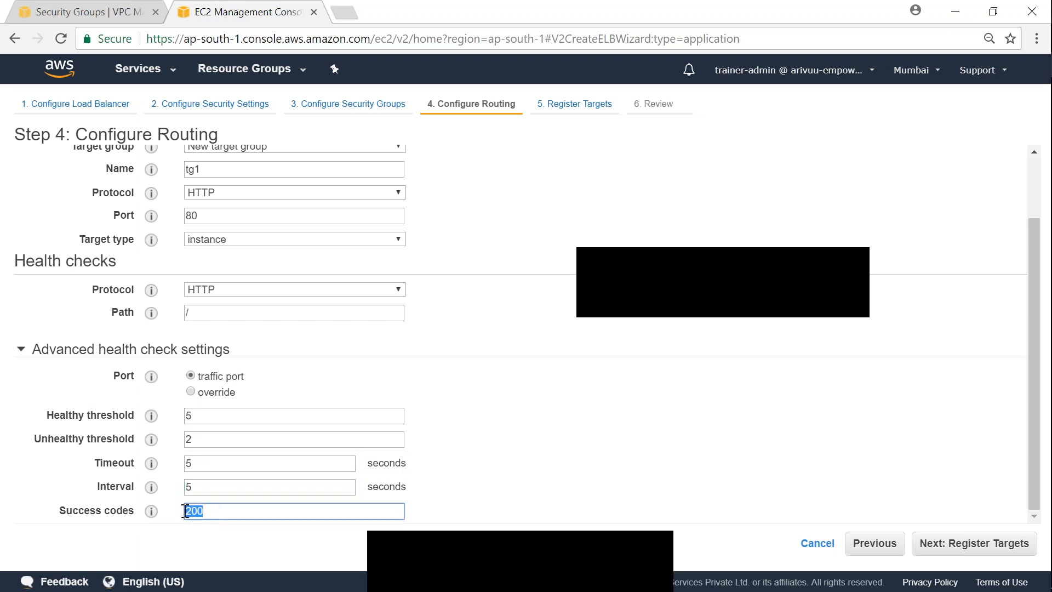
{"action": "left_click", "coordinate": [214, 513]}
{"action": "mouse_move", "coordinate": [153, 514]}
{"action": "left_click", "coordinate": [978, 549]}
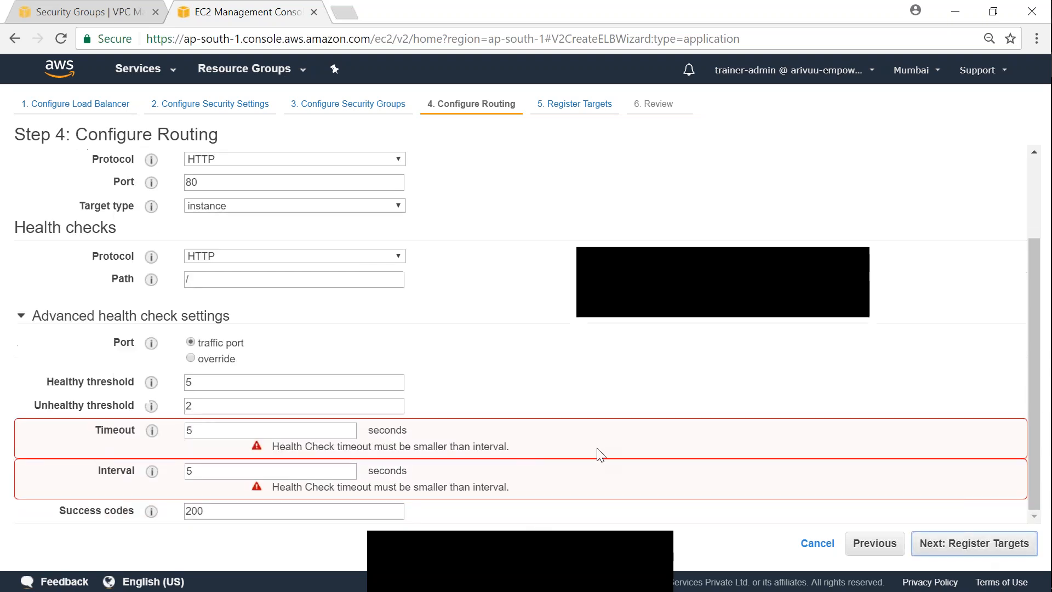
Step: Set the health check timeout to 4 seconds and continue to target registration
{"action": "left_click", "coordinate": [221, 471]}
{"action": "left_click", "coordinate": [215, 431]}
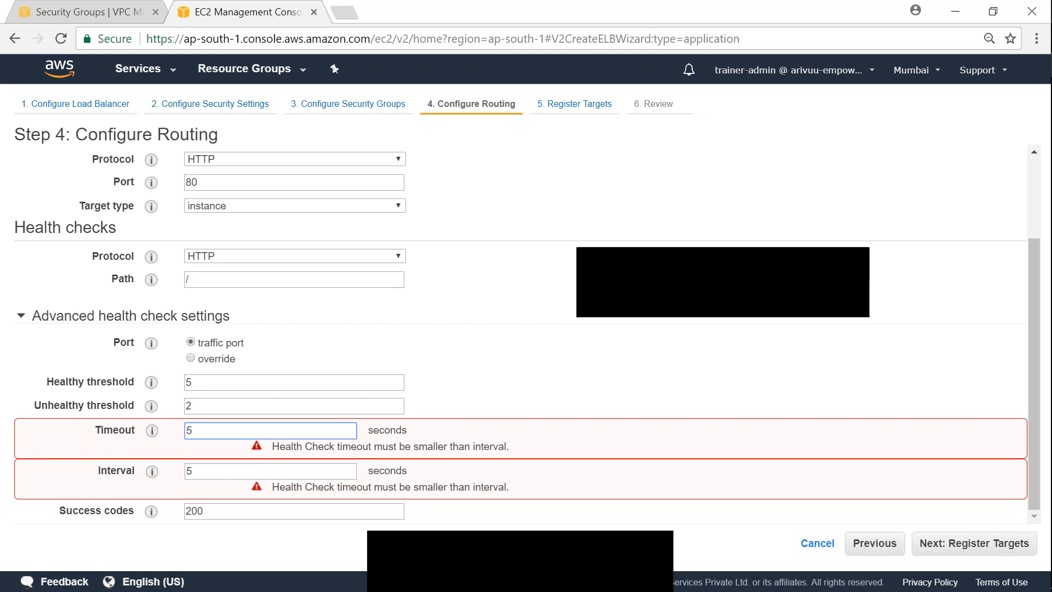
{"action": "key", "text": "BackSpace"}
{"action": "type", "text": "4"}
{"action": "key", "text": "Tab"}
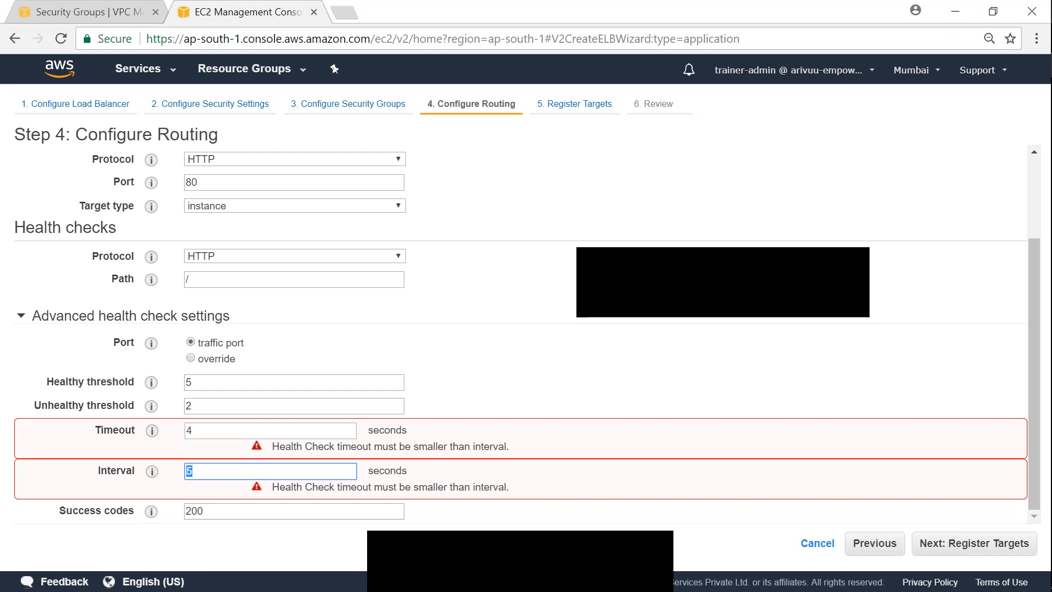
{"action": "mouse_move", "coordinate": [1049, 329]}
{"action": "left_click", "coordinate": [790, 511]}
{"action": "left_click", "coordinate": [978, 551]}
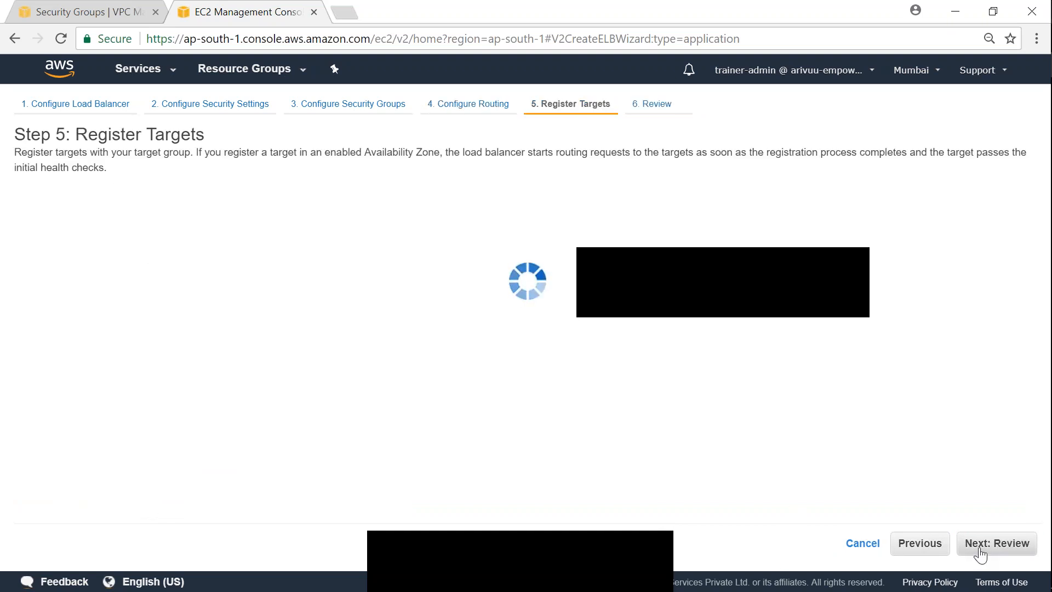
Step: Register the instances Srv01-az1 and Srv02-az2 as targets on port 80 and continue to the review
{"action": "scroll", "coordinate": [415, 493], "scroll_direction": "down", "scroll_amount": 1}
{"action": "scroll", "coordinate": [415, 493], "scroll_direction": "down", "scroll_amount": 1}
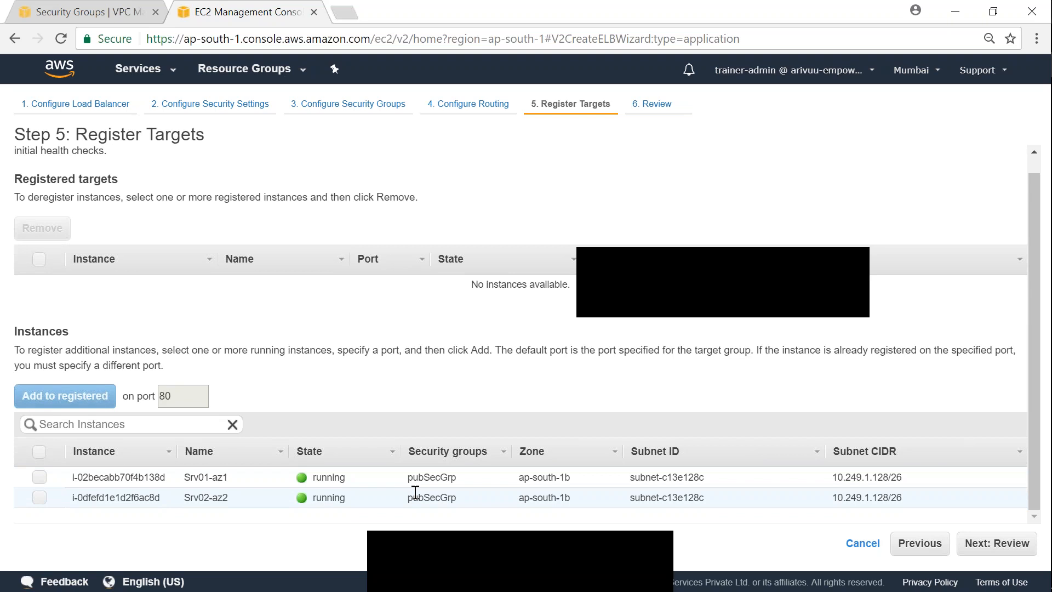
{"action": "left_click", "coordinate": [40, 451]}
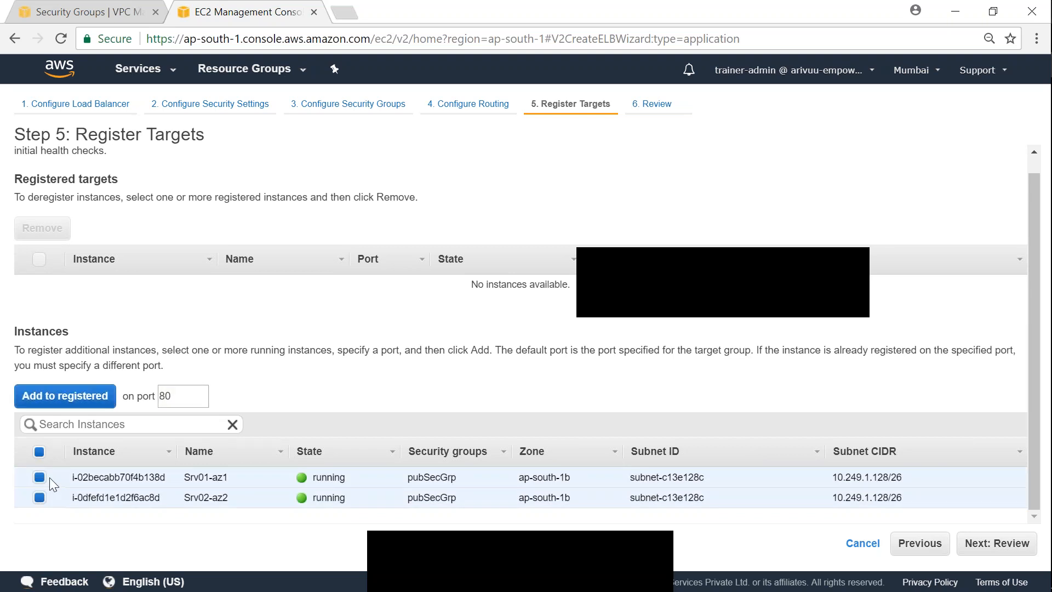
{"action": "left_click", "coordinate": [82, 403]}
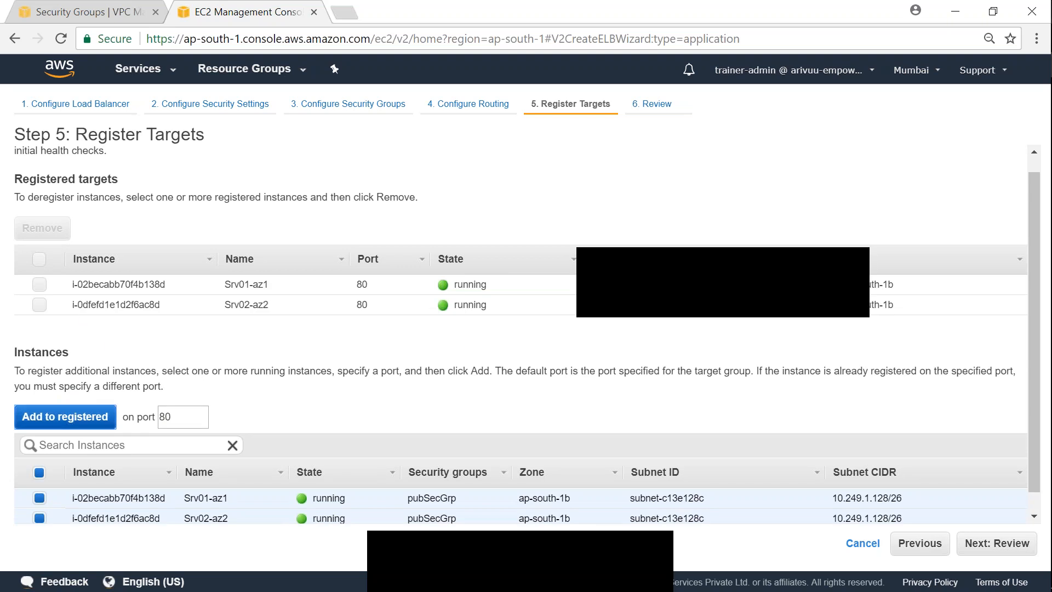
{"action": "left_click", "coordinate": [1014, 545]}
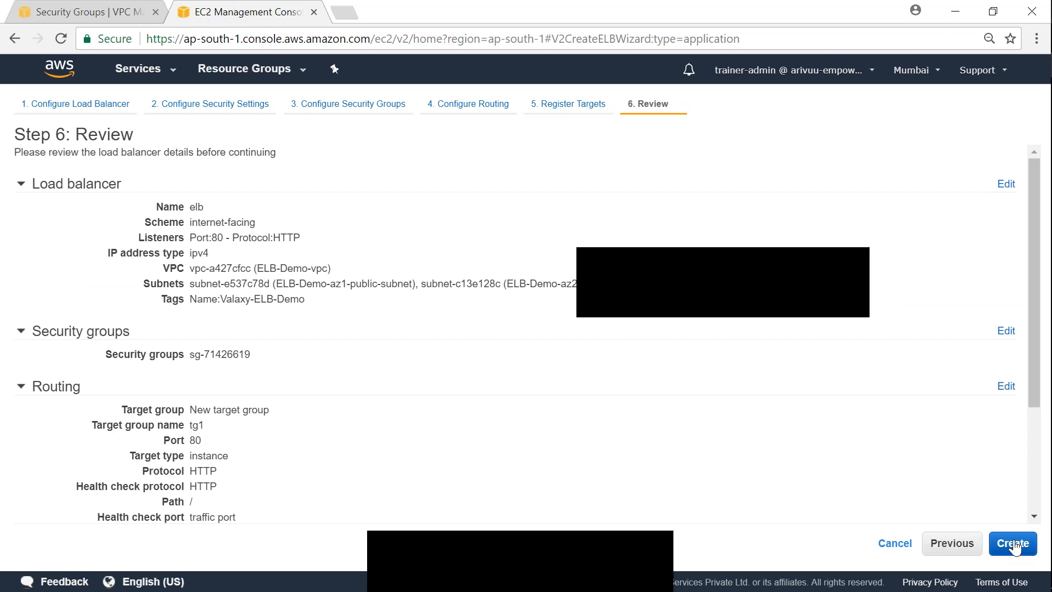
Step: Create the load balancer, read the note about setup time and return to the load balancer list
{"action": "left_click", "coordinate": [1013, 545]}
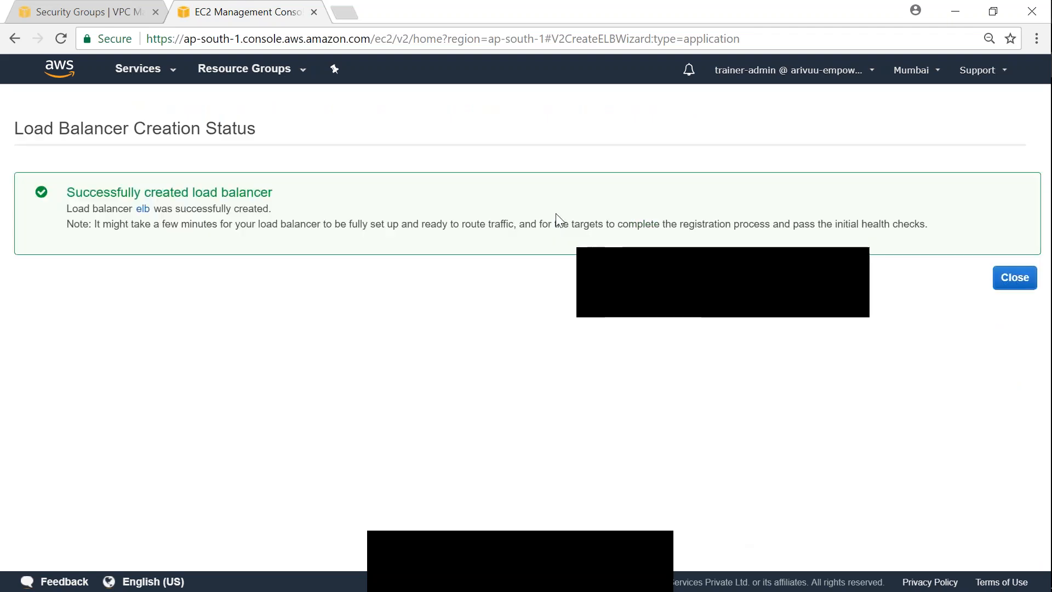
{"action": "left_click_drag", "start_coordinate": [152, 227], "coordinate": [515, 241]}
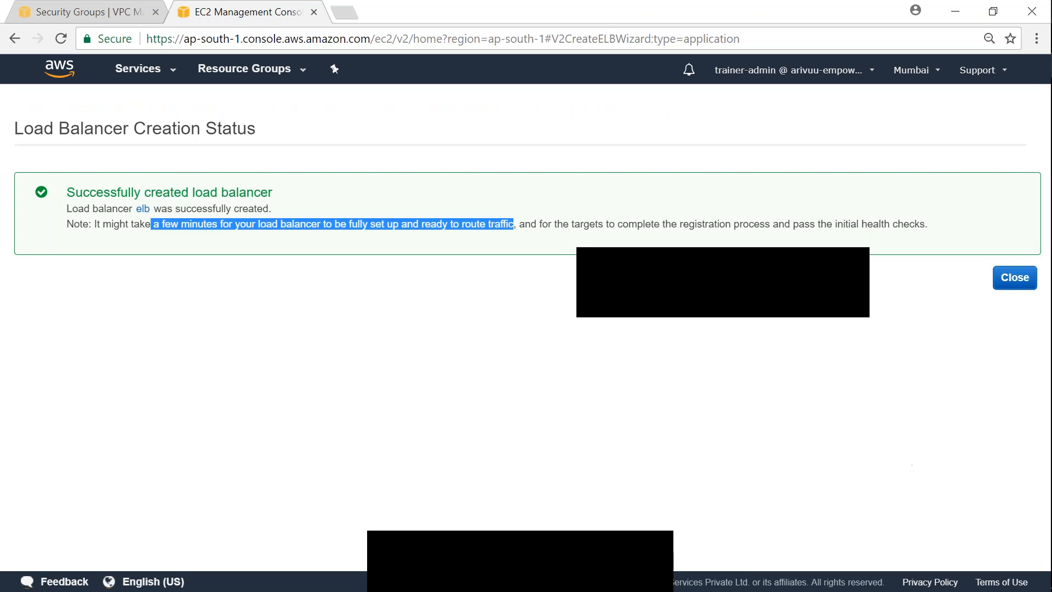
{"action": "left_click", "coordinate": [1015, 277]}
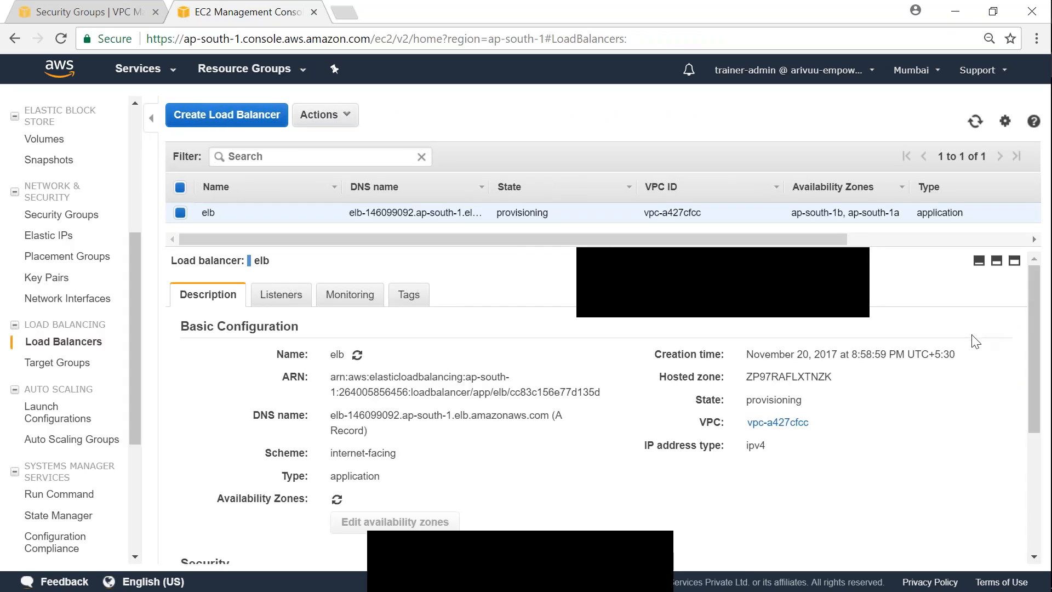
Step: Enlarge the load balancer list and check the state of the elb load balancer
{"action": "left_click_drag", "start_coordinate": [649, 244], "coordinate": [708, 274]}
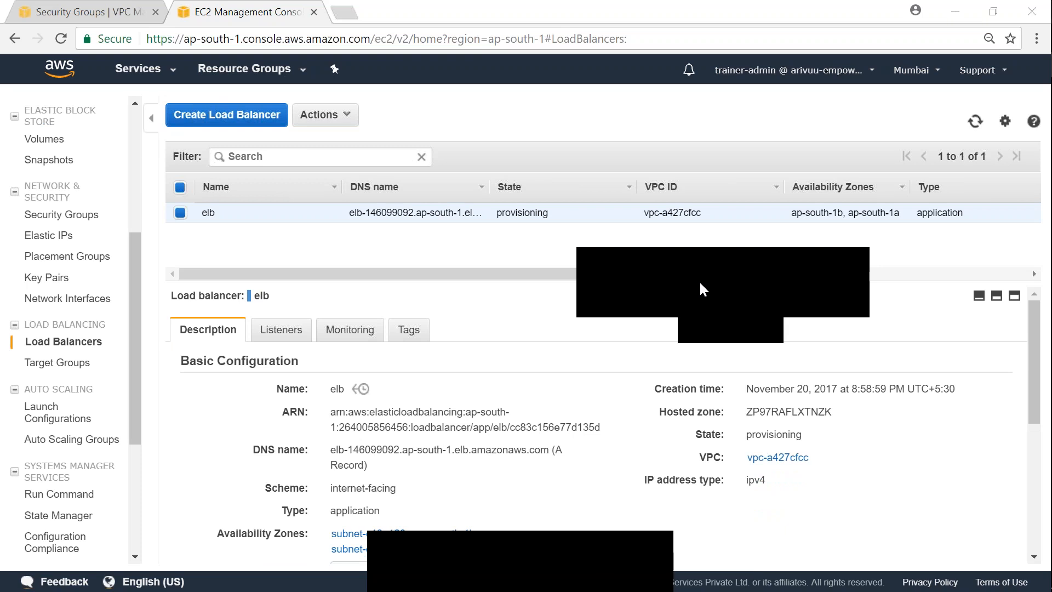
{"action": "left_click_drag", "start_coordinate": [526, 239], "coordinate": [534, 174]}
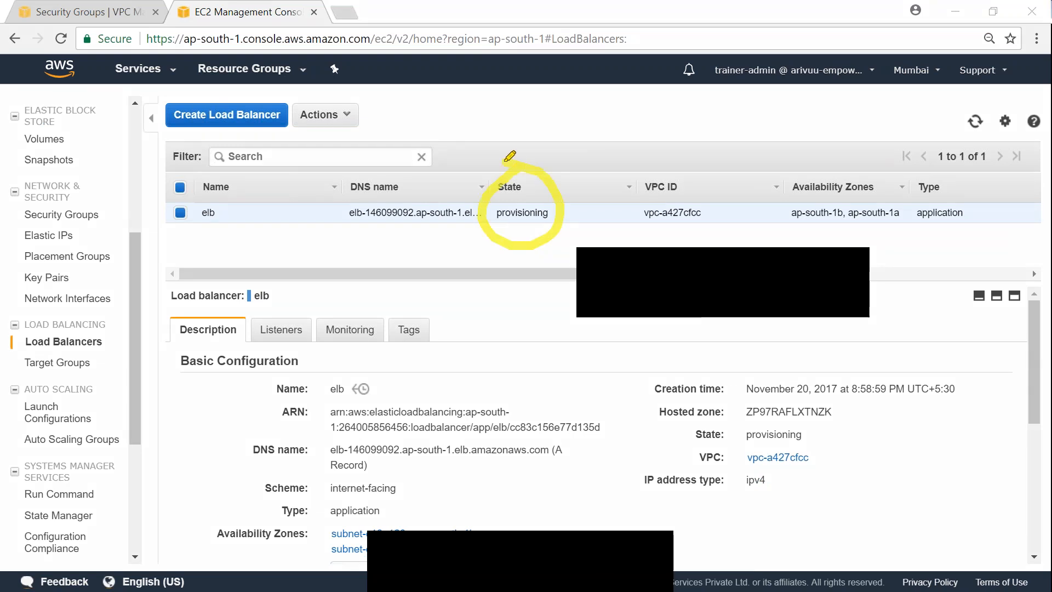
{"action": "left_click", "coordinate": [781, 283]}
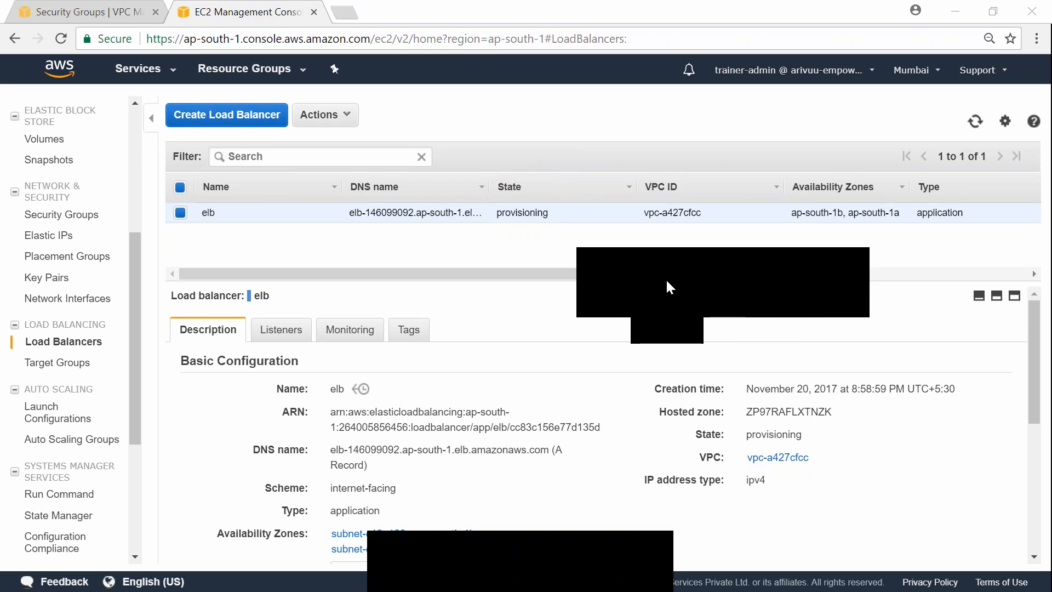
{"action": "left_click", "coordinate": [676, 282]}
{"action": "mouse_move", "coordinate": [260, 237]}
{"action": "left_mouse_down"}
{"action": "mouse_move", "coordinate": [93, 355]}
{"action": "mouse_move", "coordinate": [117, 360]}
{"action": "left_mouse_up"}
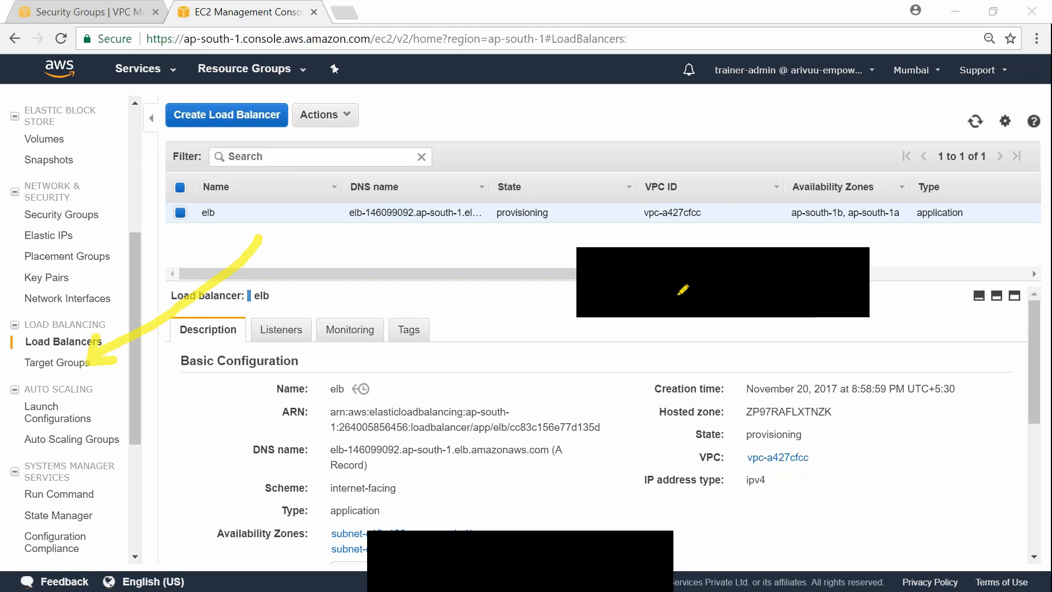
{"action": "left_click", "coordinate": [780, 280]}
{"action": "left_click", "coordinate": [656, 282]}
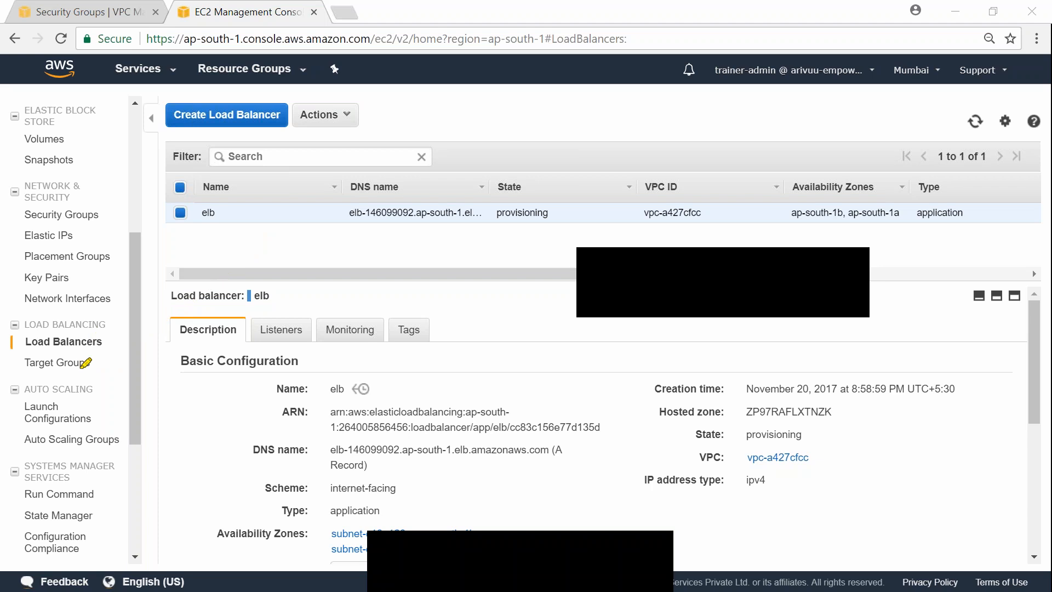
Step: Start a new target group and name it login-target-grp
{"action": "left_click", "coordinate": [60, 363]}
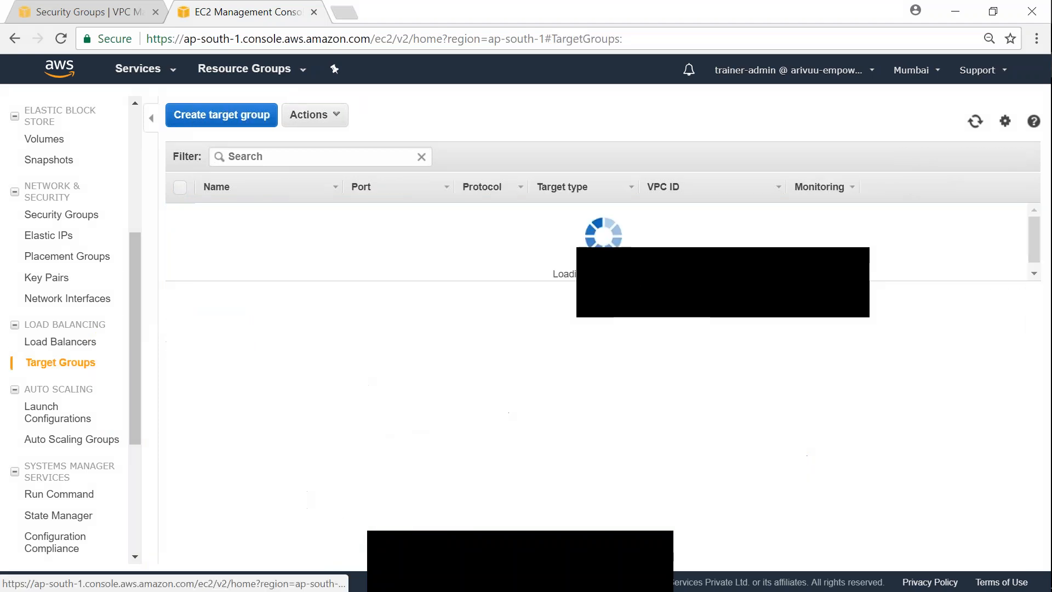
{"action": "left_click", "coordinate": [214, 125]}
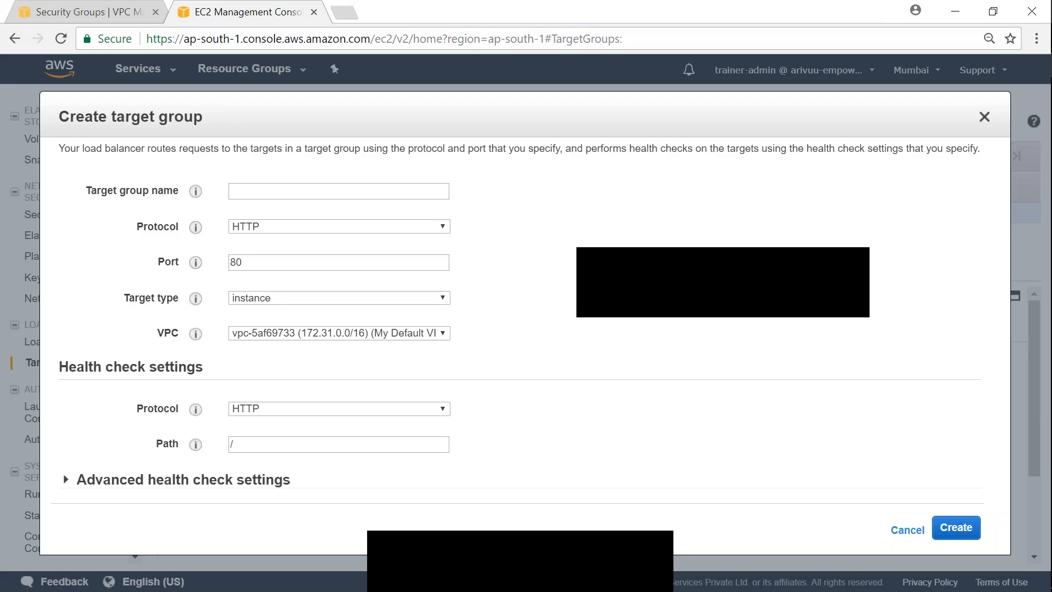
{"action": "left_click", "coordinate": [288, 188]}
{"action": "type", "text": "login-tg"}
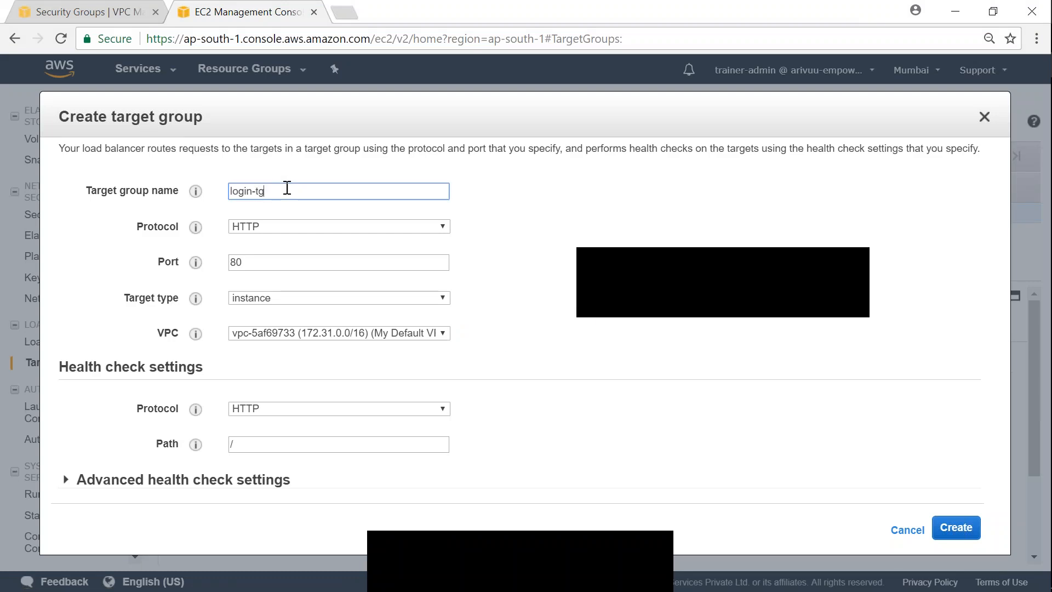
{"action": "type", "text": "rp"}
{"action": "key", "text": "BackSpace"}
{"action": "key", "text": "BackSpace"}
{"action": "key", "text": "BackSpace"}
{"action": "type", "text": "ra"}
{"action": "key", "text": "BackSpace"}
{"action": "key", "text": "BackSpace"}
{"action": "type", "text": "ra"}
{"action": "key", "text": "BackSpace"}
{"action": "key", "text": "BackSpace"}
{"action": "type", "text": "arget-grp"}
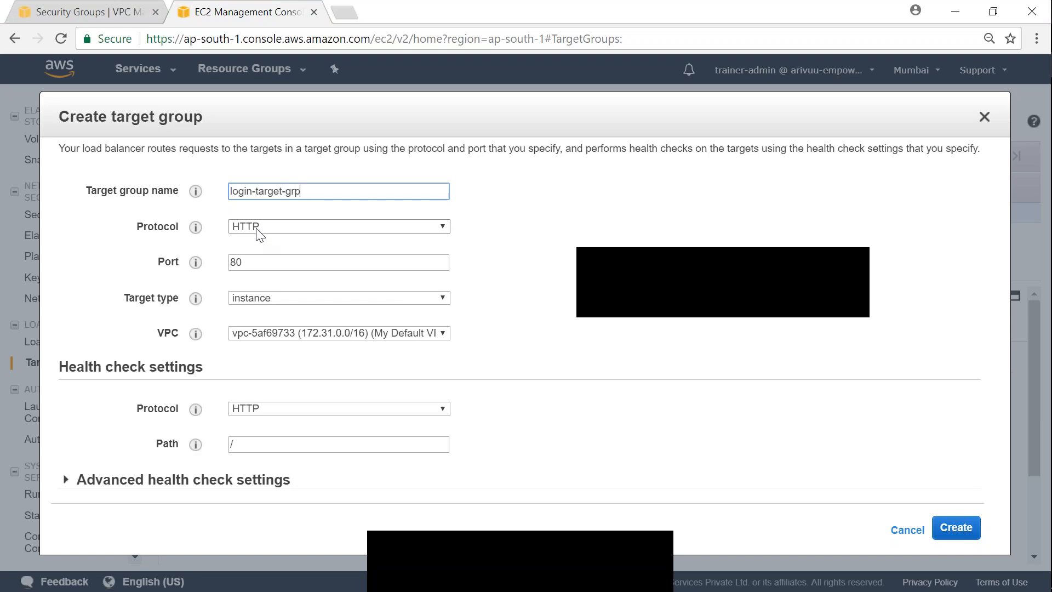
Step: Keep port 80 and the instance target type, choose the ELB-Demo-vpc VPC and create the target group
{"action": "left_click", "coordinate": [252, 263]}
{"action": "left_click", "coordinate": [272, 299]}
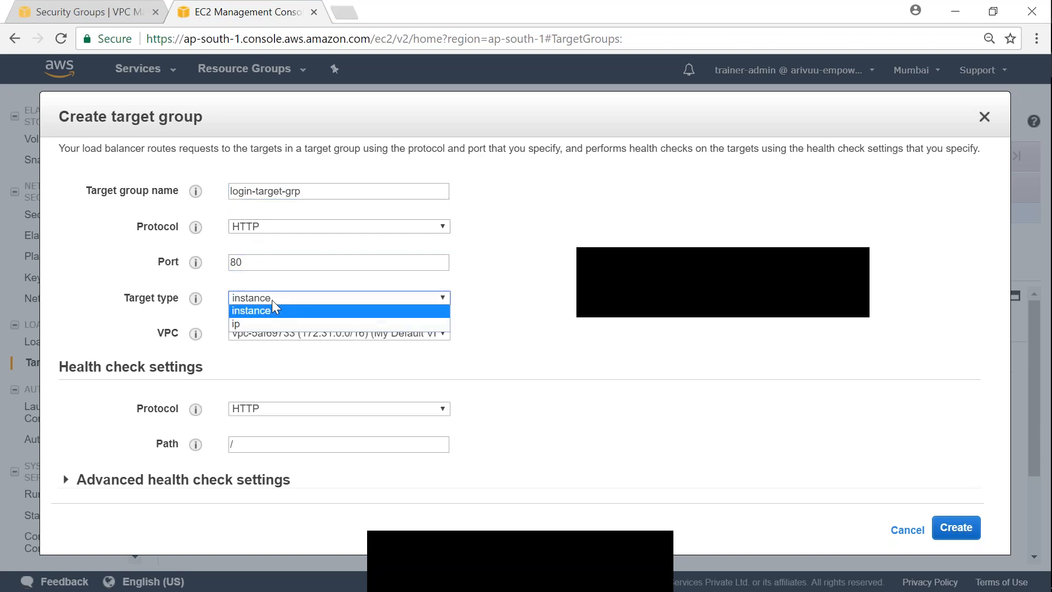
{"action": "left_click", "coordinate": [270, 319]}
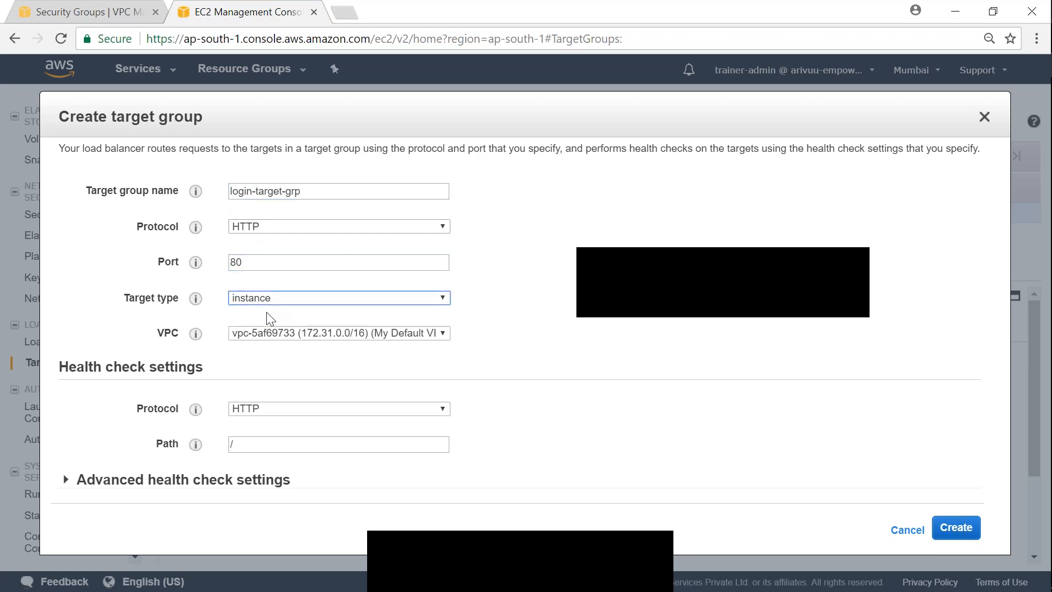
{"action": "left_click", "coordinate": [297, 338]}
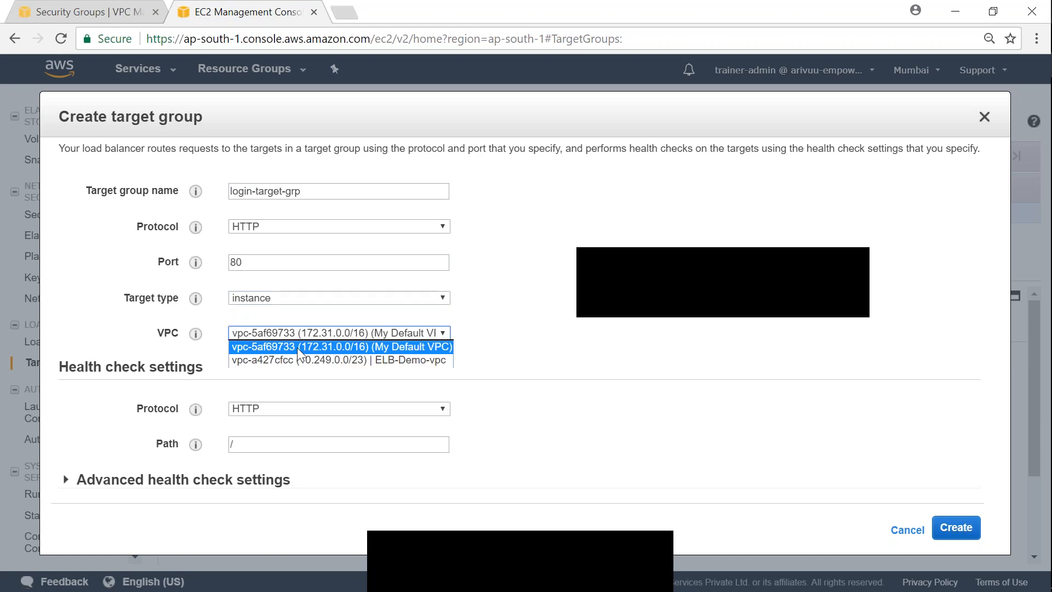
{"action": "left_click", "coordinate": [297, 360]}
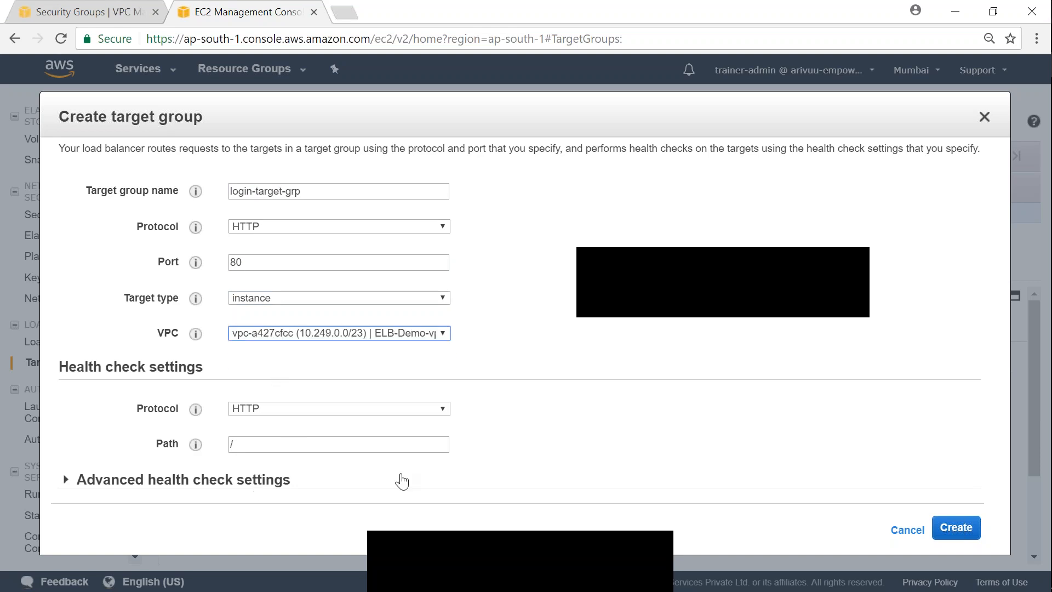
{"action": "left_click", "coordinate": [958, 527]}
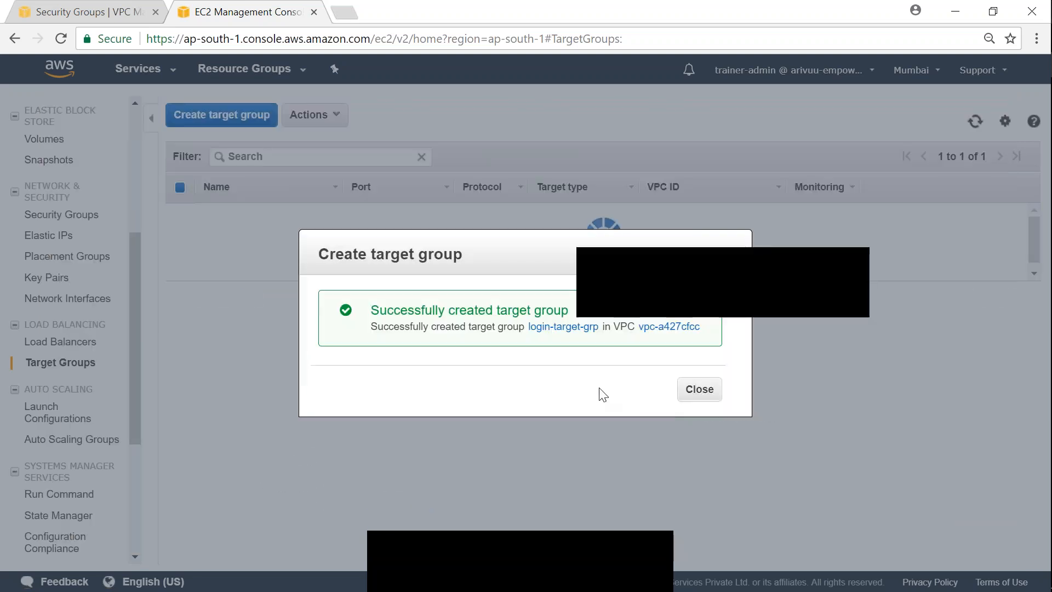
{"action": "left_click", "coordinate": [698, 389]}
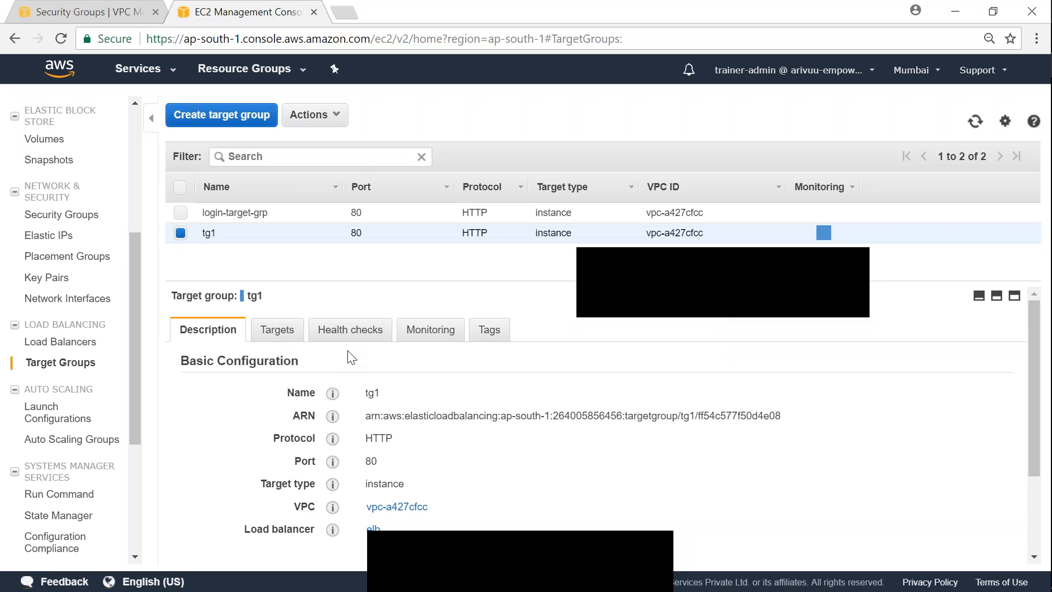
Step: Select only login-target-grp and look through its registered targets and the instances available for registration
{"action": "left_click", "coordinate": [181, 233]}
{"action": "left_click", "coordinate": [180, 212]}
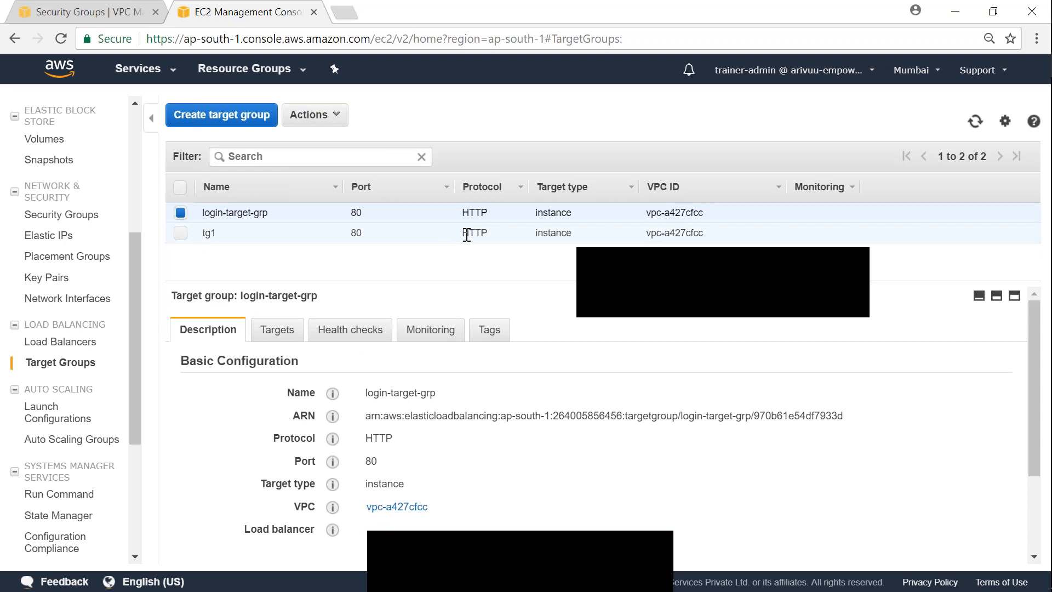
{"action": "left_click", "coordinate": [279, 329]}
{"action": "scroll", "coordinate": [508, 360], "scroll_direction": "down", "scroll_amount": 1}
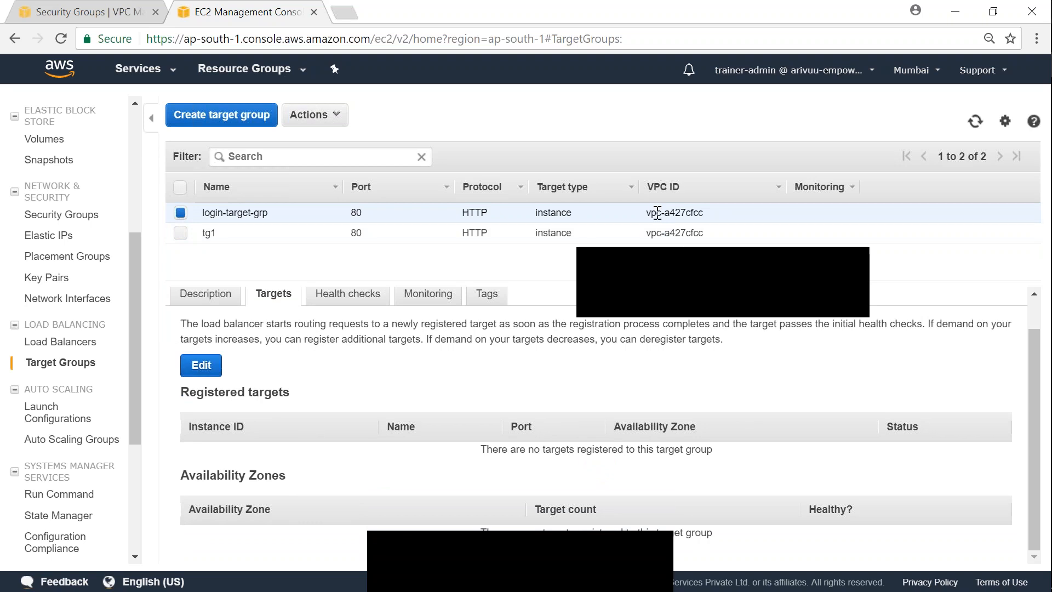
{"action": "left_click", "coordinate": [201, 365]}
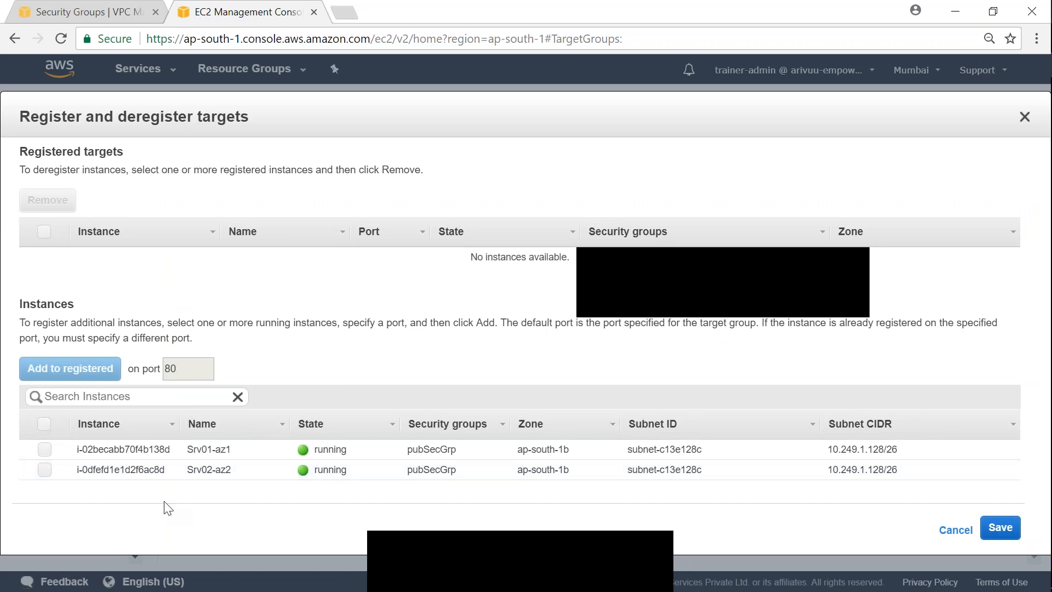
{"action": "left_click", "coordinate": [945, 531]}
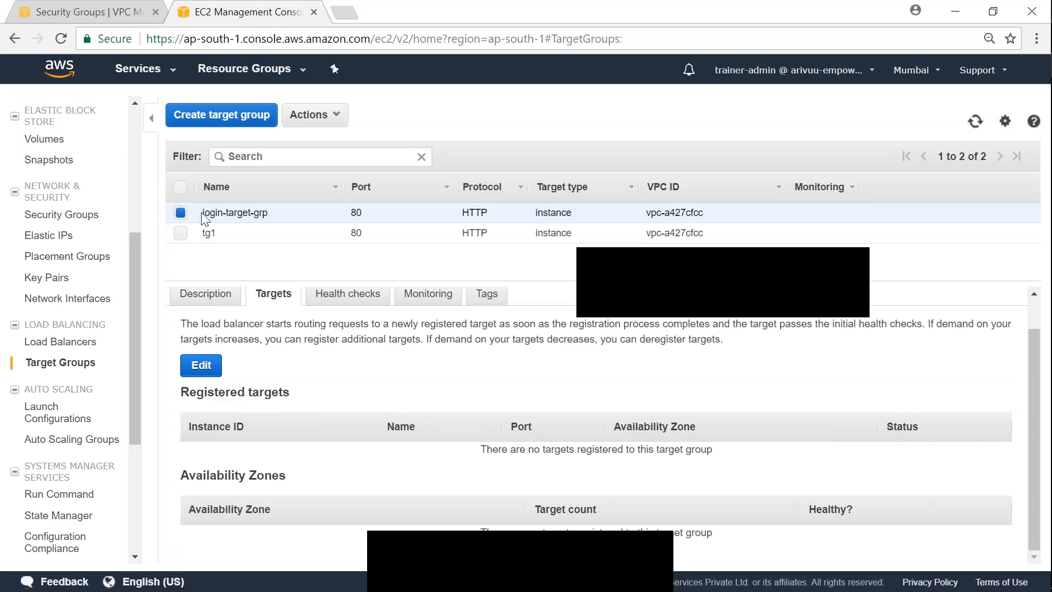
Step: Register the instance Srv02-az2 on port 80 as a target of login-target-grp and save
{"action": "left_click_drag", "start_coordinate": [206, 214], "coordinate": [268, 215]}
{"action": "left_click", "coordinate": [301, 376]}
{"action": "scroll", "coordinate": [282, 339], "scroll_direction": "up", "scroll_amount": 1}
{"action": "scroll", "coordinate": [241, 402], "scroll_direction": "down", "scroll_amount": 1}
{"action": "left_click", "coordinate": [202, 366]}
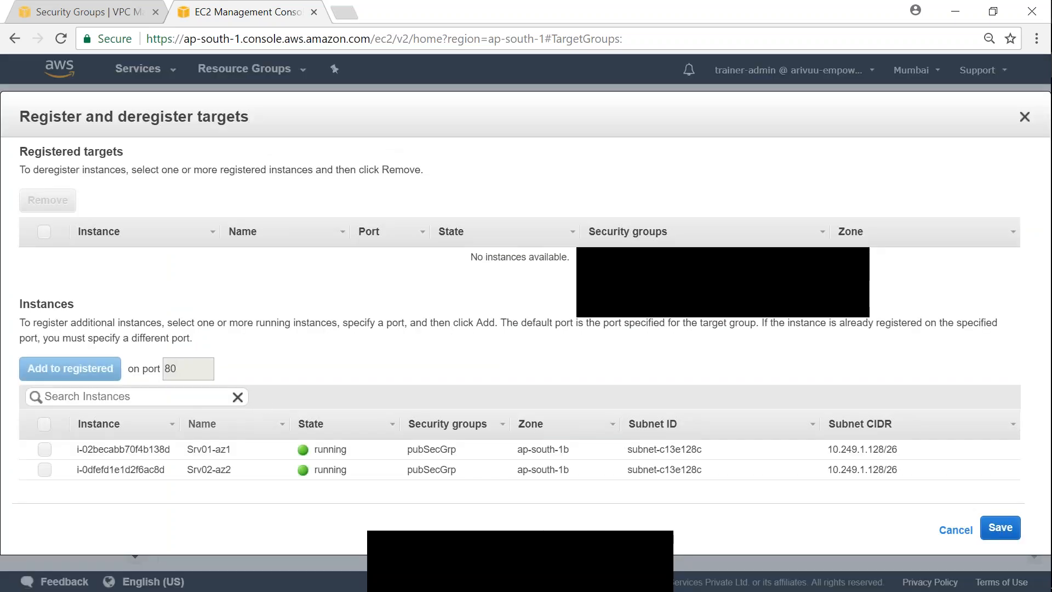
{"action": "left_click", "coordinate": [45, 470]}
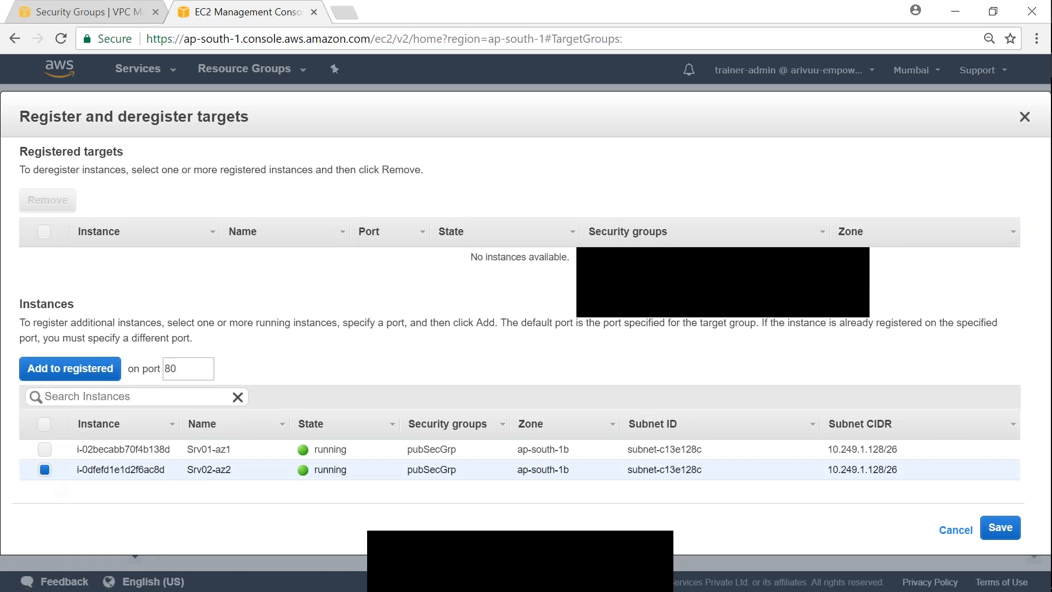
{"action": "left_click_drag", "start_coordinate": [186, 470], "coordinate": [233, 471]}
{"action": "left_click", "coordinate": [86, 374]}
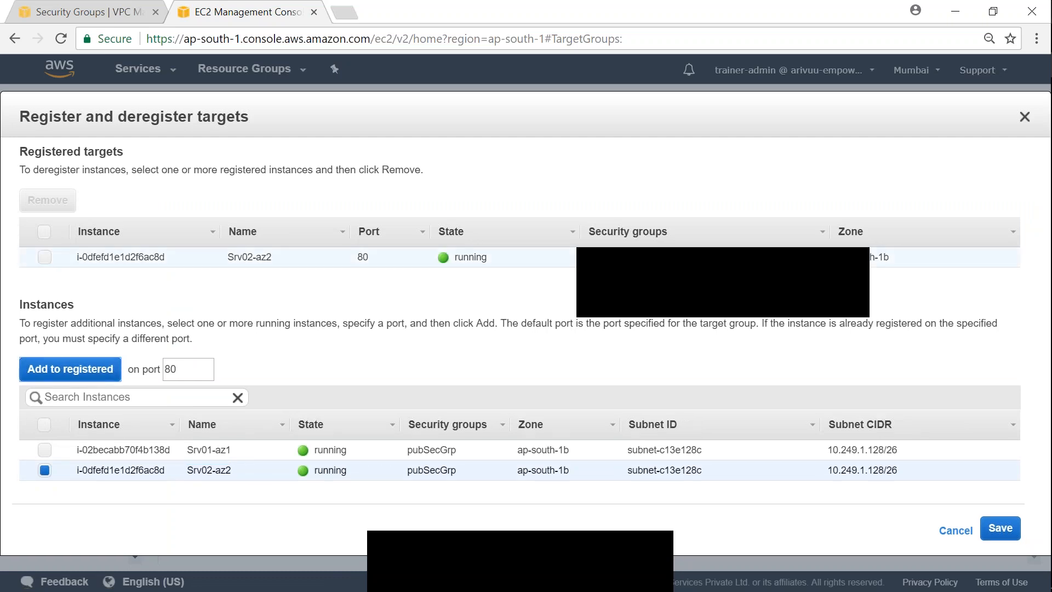
{"action": "left_click", "coordinate": [998, 529]}
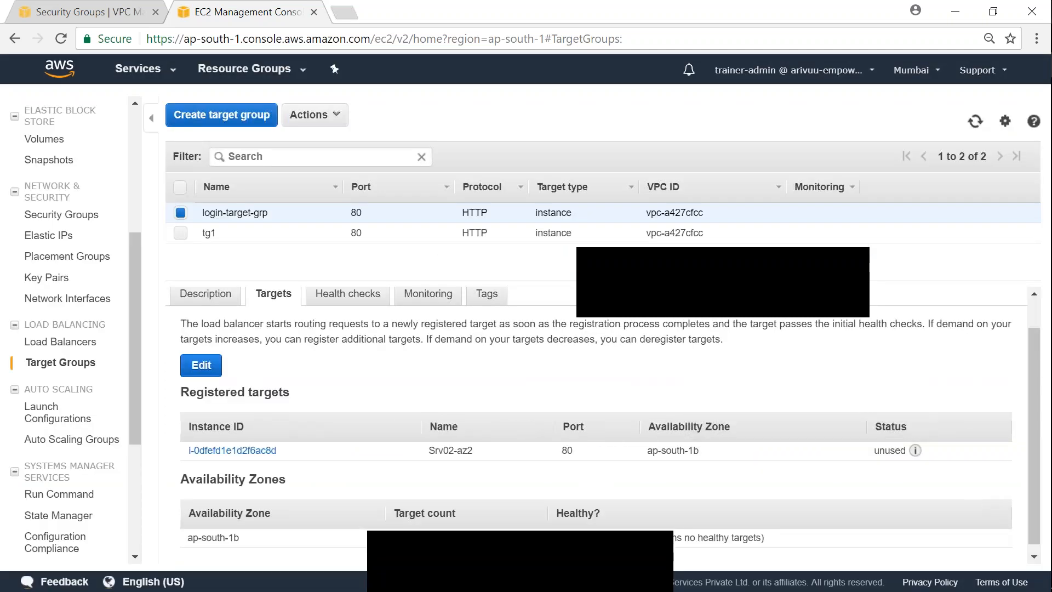
Step: Return to the load balancer list and check the state and DNS name of the elb load balancer
{"action": "scroll", "coordinate": [482, 400], "scroll_direction": "down", "scroll_amount": 1}
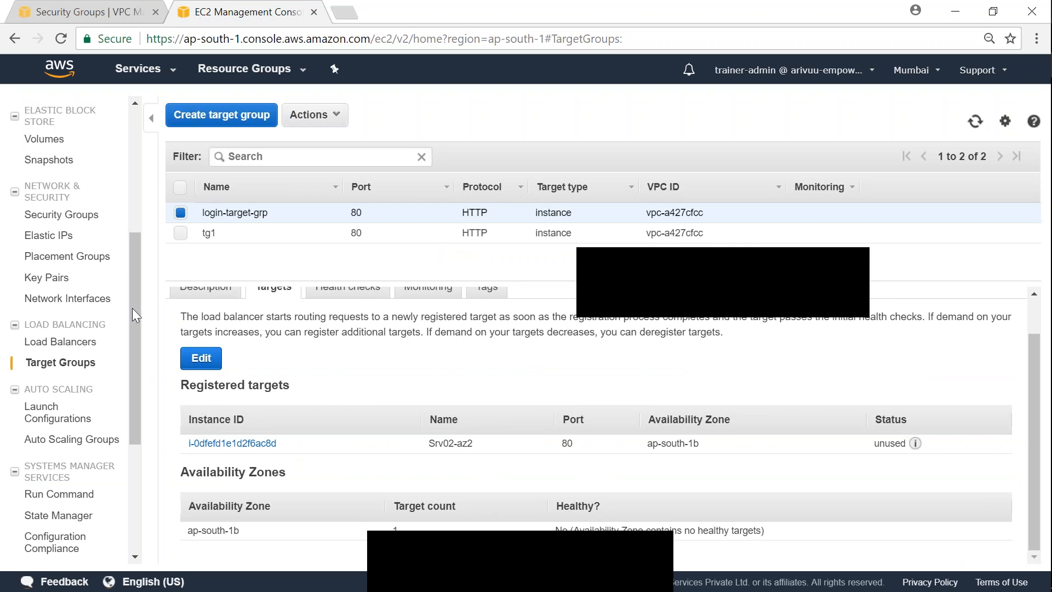
{"action": "left_click", "coordinate": [67, 344]}
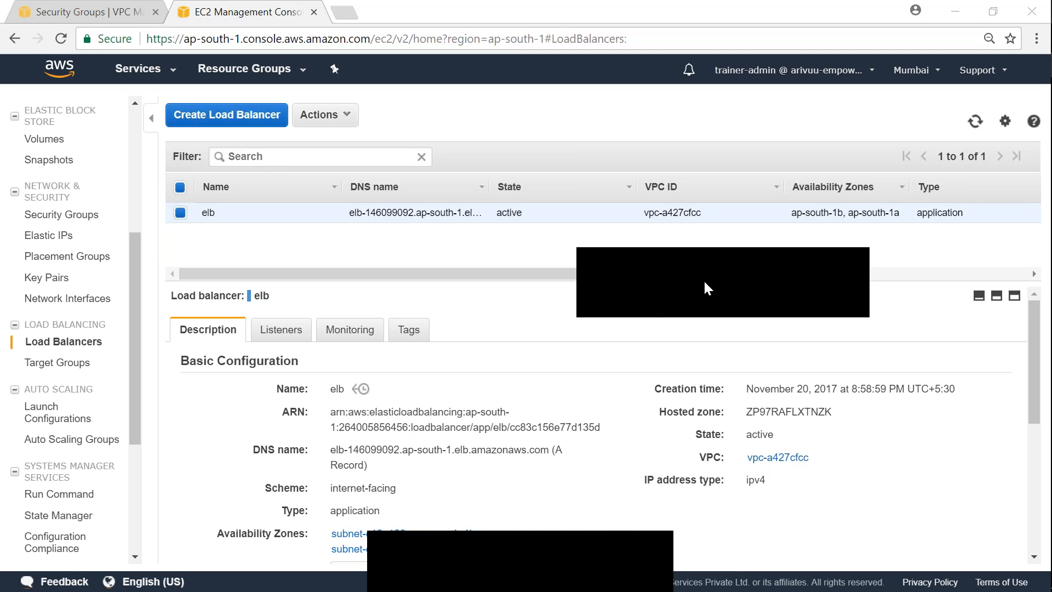
{"action": "mouse_move", "coordinate": [495, 162]}
{"action": "left_mouse_down"}
{"action": "mouse_move", "coordinate": [563, 228]}
{"action": "mouse_move", "coordinate": [550, 157]}
{"action": "left_mouse_up"}
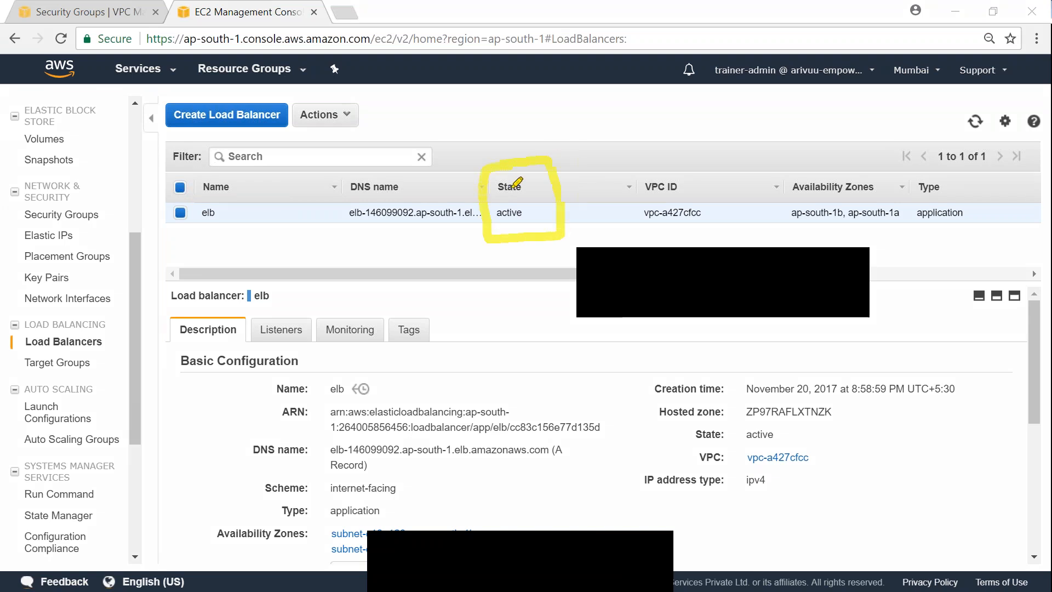
{"action": "left_click_drag", "start_coordinate": [260, 423], "coordinate": [251, 472]}
{"action": "mouse_move", "coordinate": [350, 472]}
{"action": "left_mouse_down"}
{"action": "mouse_move", "coordinate": [576, 476]}
{"action": "mouse_move", "coordinate": [585, 436]}
{"action": "mouse_move", "coordinate": [257, 429]}
{"action": "left_mouse_up"}
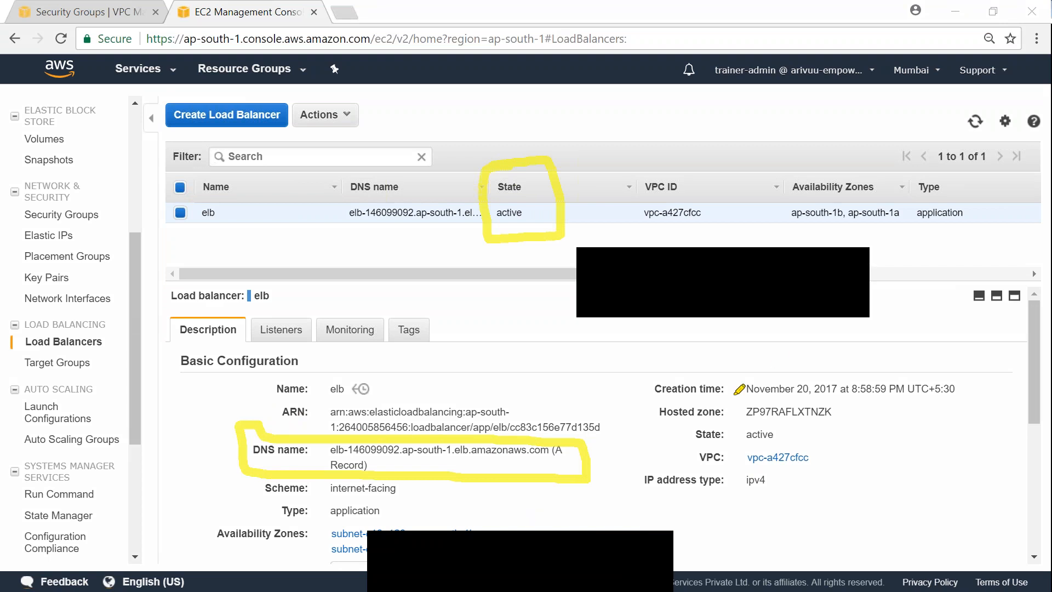
{"action": "left_click", "coordinate": [781, 280]}
{"action": "left_click", "coordinate": [788, 308]}
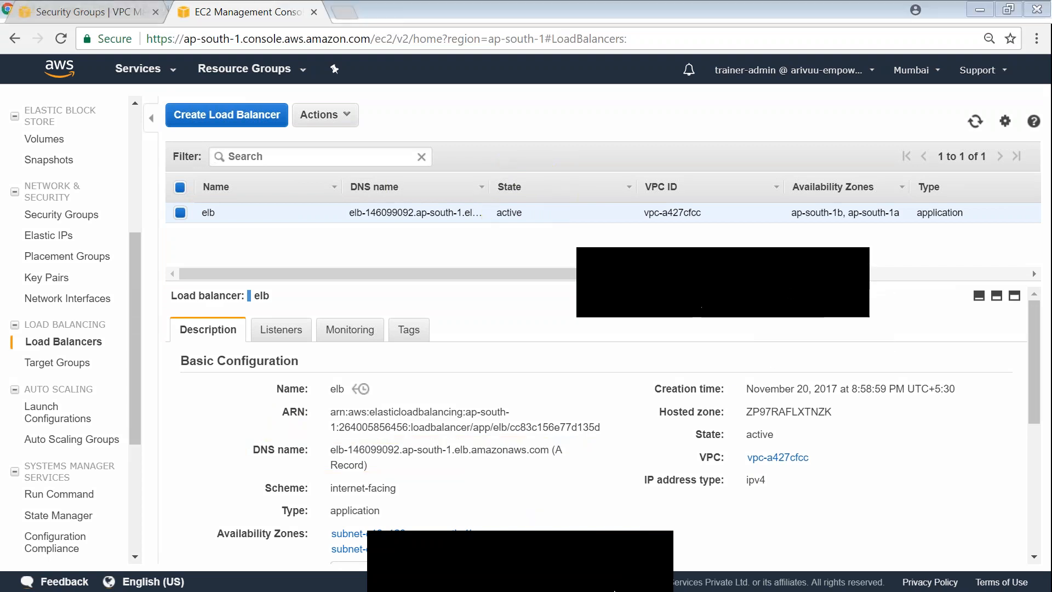
{"action": "left_click", "coordinate": [633, 291]}
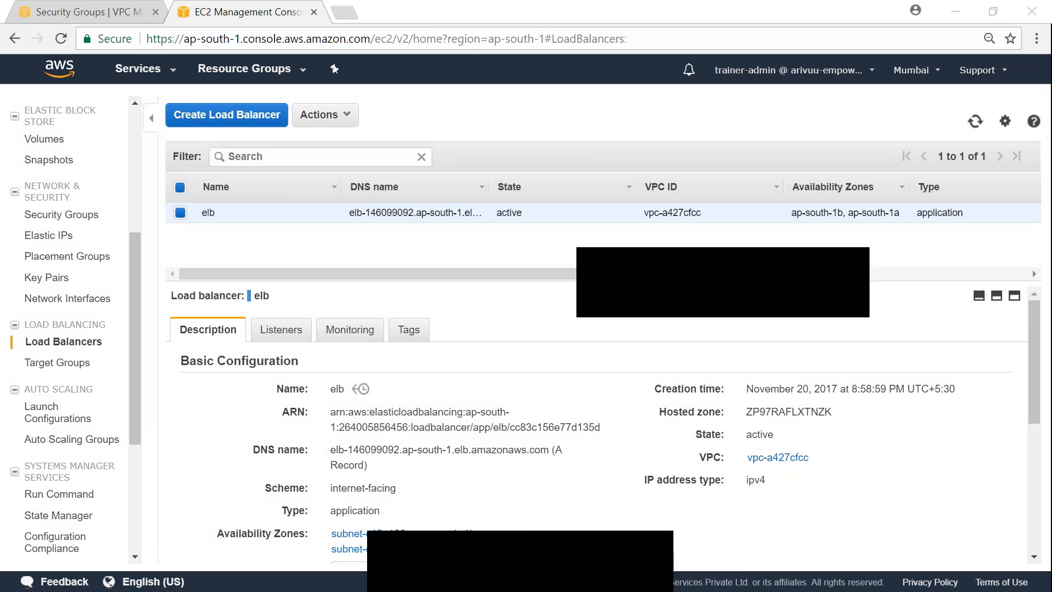
Step: Copy the elb load balancer's DNS name, open it in a new browser tab and check which server serves the page
{"action": "left_click_drag", "start_coordinate": [331, 449], "coordinate": [549, 452]}
{"action": "key", "text": "ctrl+c"}
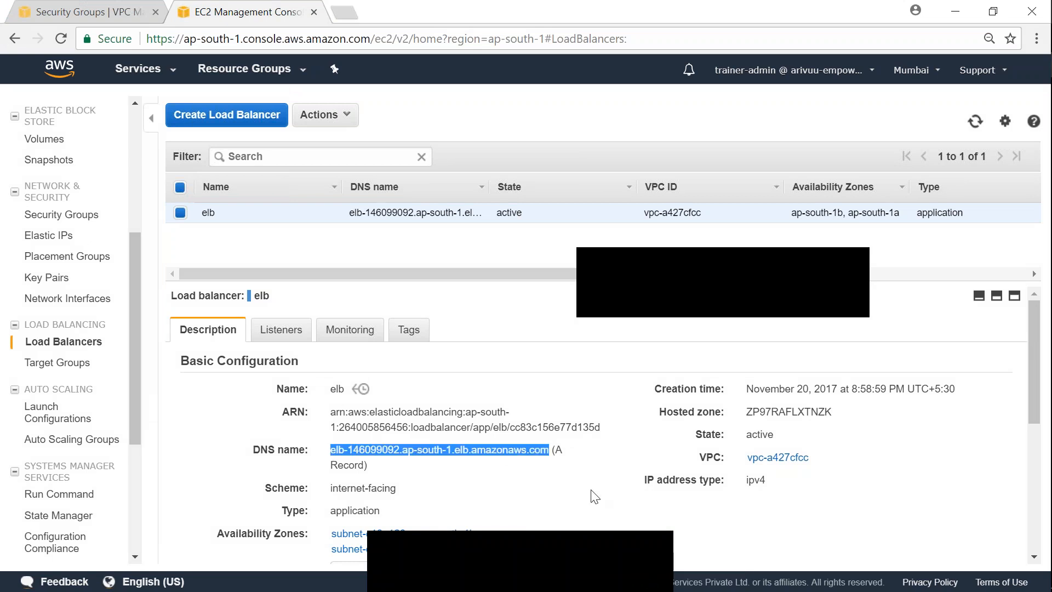
{"action": "left_click", "coordinate": [349, 12]}
{"action": "key", "text": "ctrl+v"}
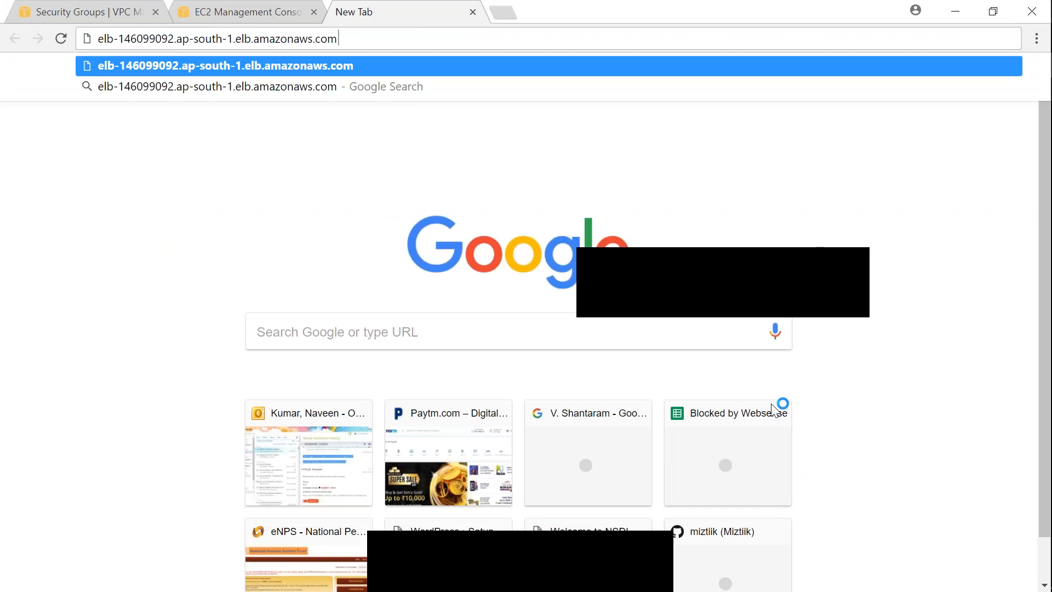
{"action": "key", "text": "Return"}
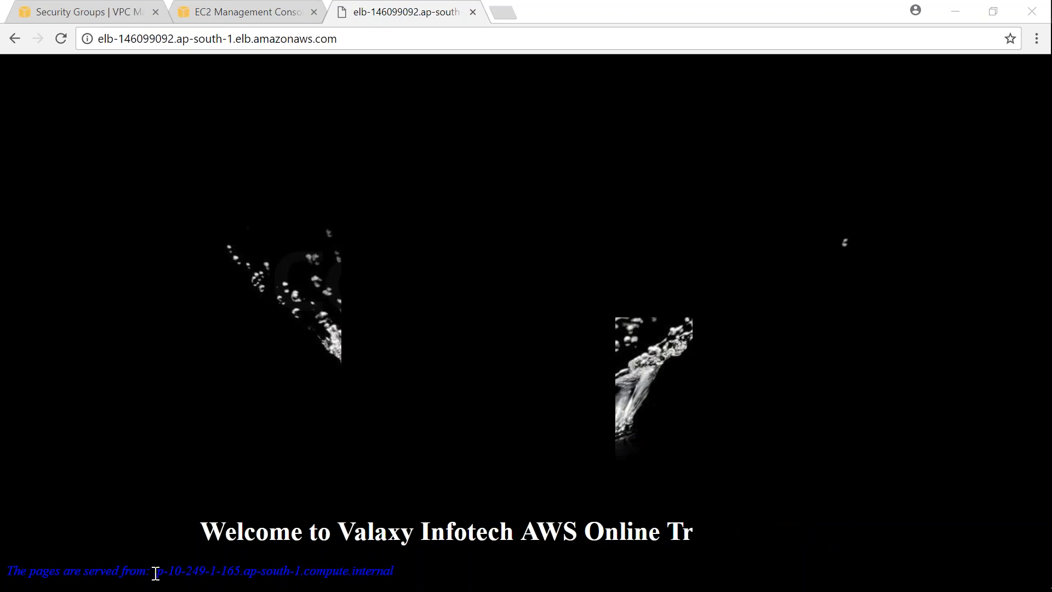
{"action": "left_click_drag", "start_coordinate": [153, 572], "coordinate": [201, 576]}
{"action": "left_click", "coordinate": [200, 576]}
{"action": "left_click_drag", "start_coordinate": [213, 572], "coordinate": [242, 572]}
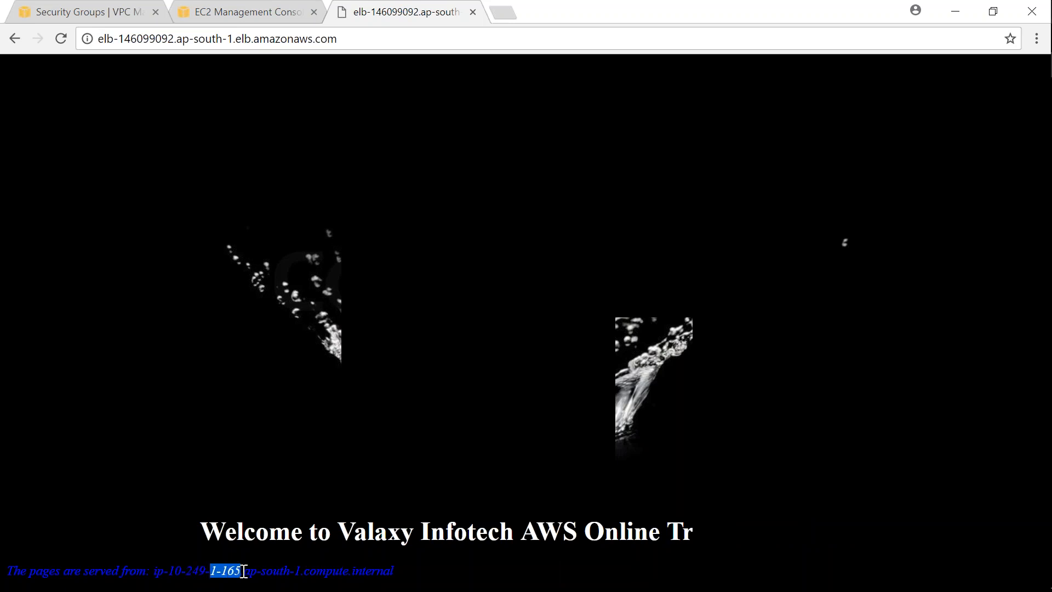
Step: Open the load balancer's DNS name in a second browser tab and compare it with the first one
{"action": "left_click", "coordinate": [501, 14]}
{"action": "key", "text": "ctrl+v"}
{"action": "key", "text": "Return"}
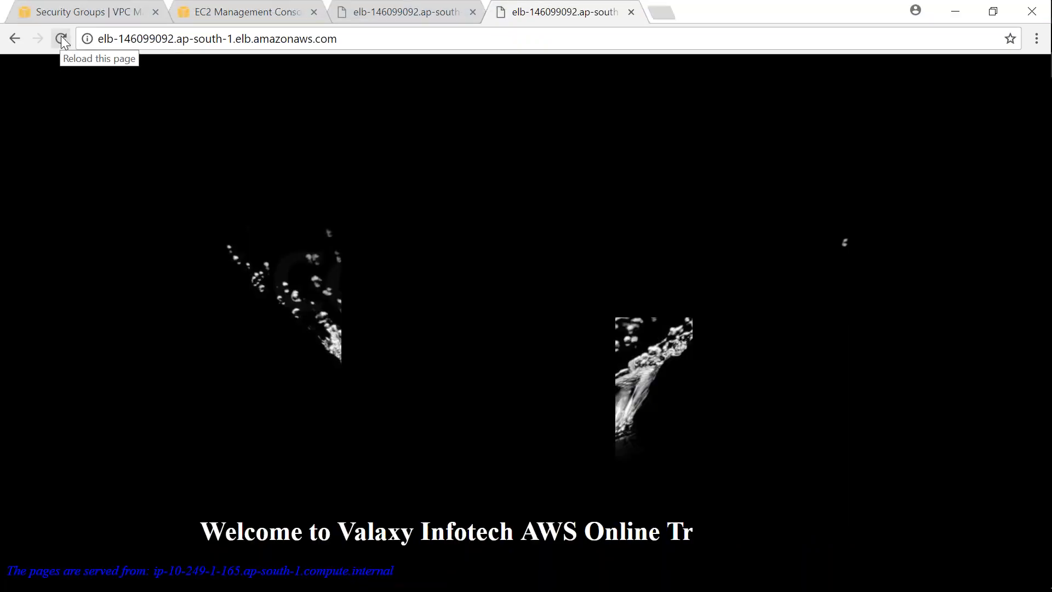
{"action": "left_click", "coordinate": [377, 11]}
{"action": "left_click", "coordinate": [540, 11]}
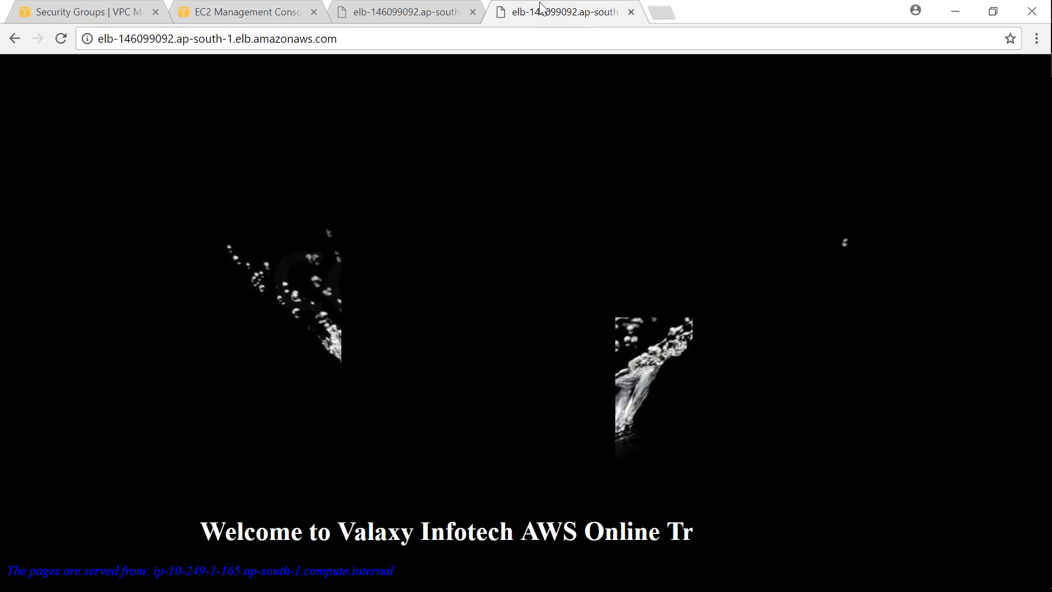
Step: Reload the second load balancer page and compare the serving host's address with the one on the first page
{"action": "left_click", "coordinate": [63, 39]}
{"action": "left_click_drag", "start_coordinate": [244, 567], "coordinate": [219, 568]}
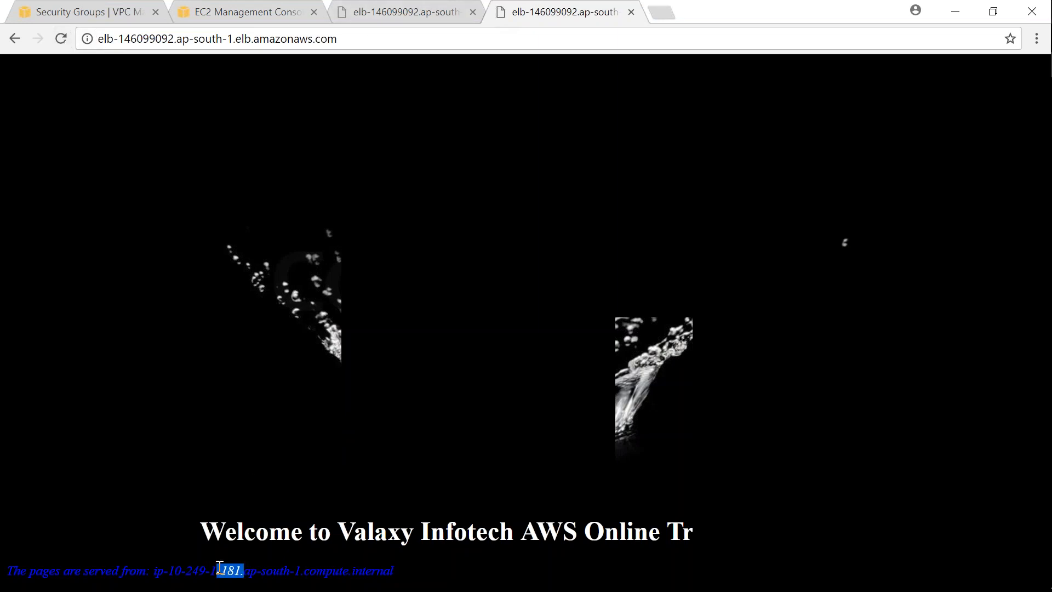
{"action": "left_click", "coordinate": [408, 12]}
{"action": "left_click_drag", "start_coordinate": [221, 570], "coordinate": [242, 570]}
{"action": "left_click", "coordinate": [568, 11]}
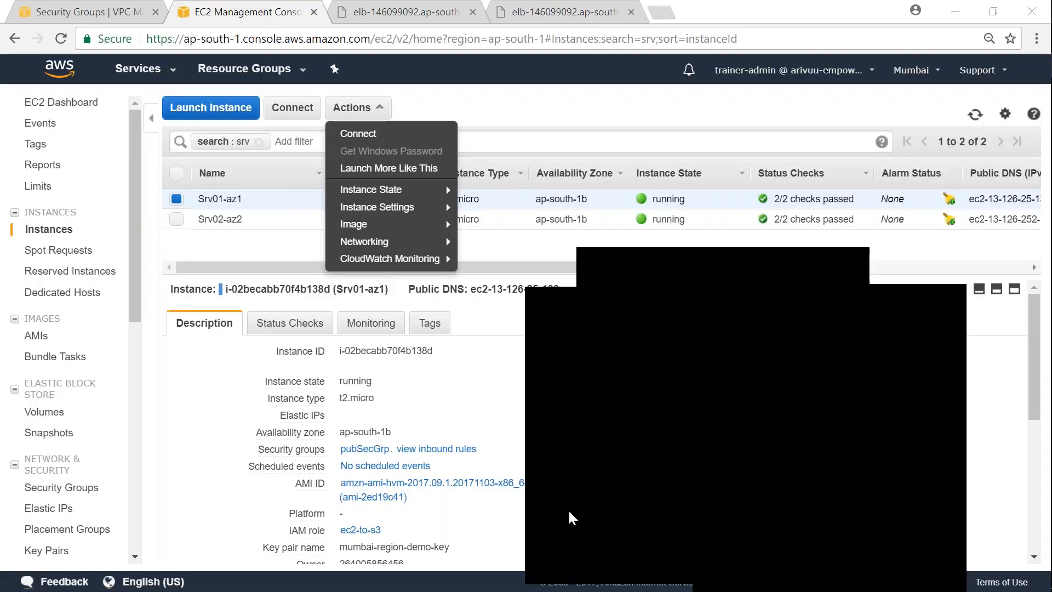
Step: Start launching another instance with the same configuration as Srv01-az1 in the EC2 console
{"action": "left_click", "coordinate": [575, 247]}
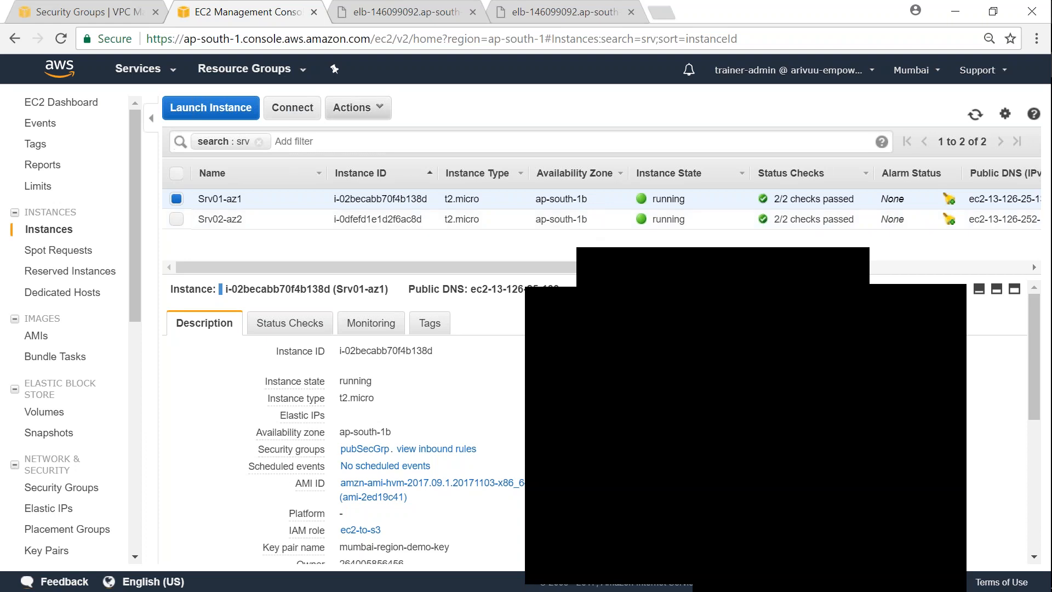
{"action": "left_click", "coordinate": [356, 108]}
{"action": "mouse_move", "coordinate": [446, 190]}
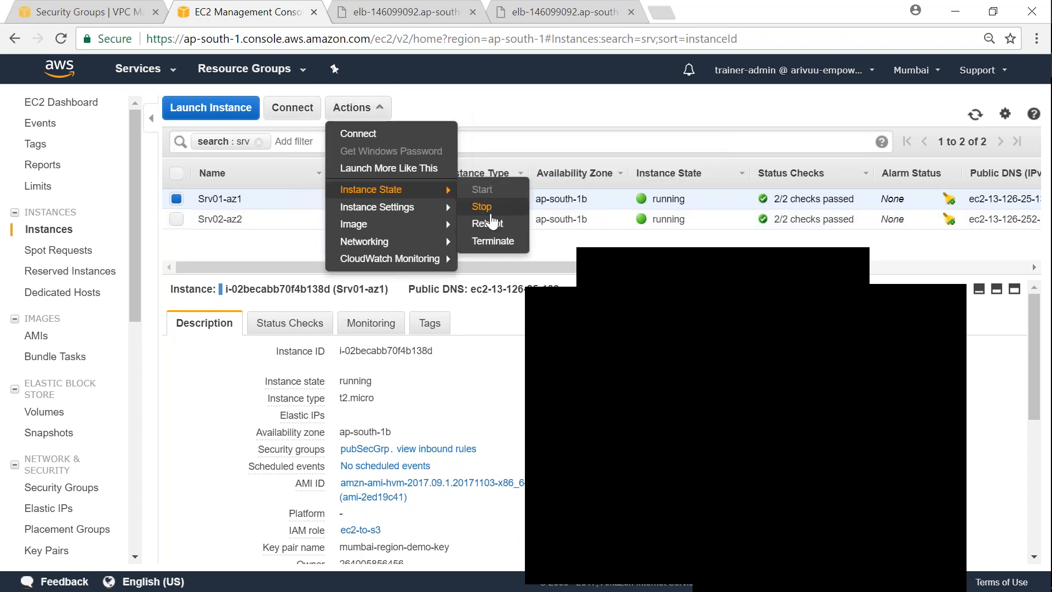
{"action": "left_click", "coordinate": [404, 168]}
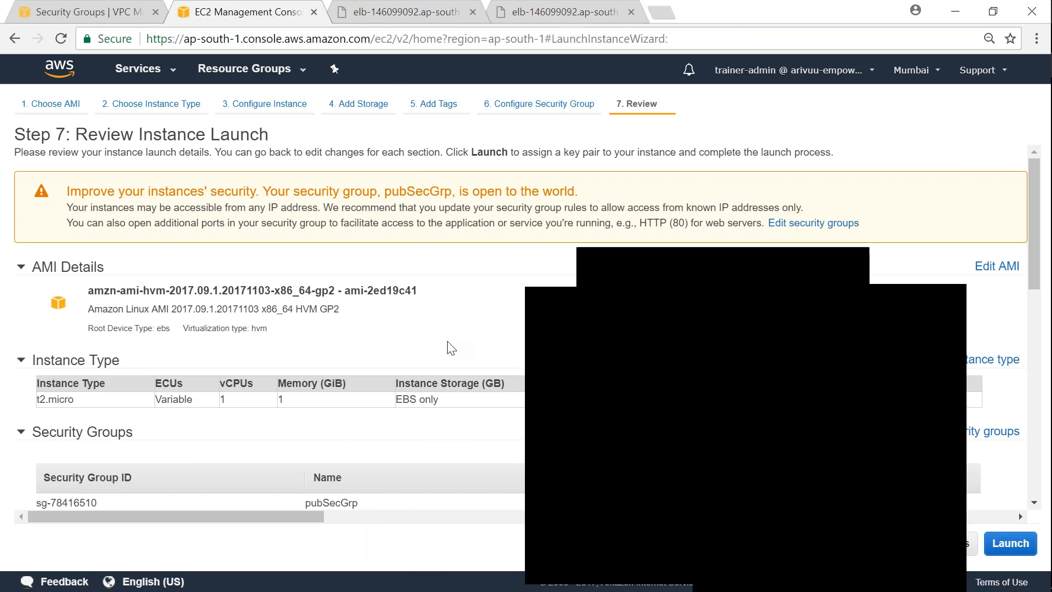
Step: Change the new instance's subnet to ELB-Demo-az1-public-subnet in its instance details and return to the launch review
{"action": "scroll", "coordinate": [449, 350], "scroll_direction": "down", "scroll_amount": 9}
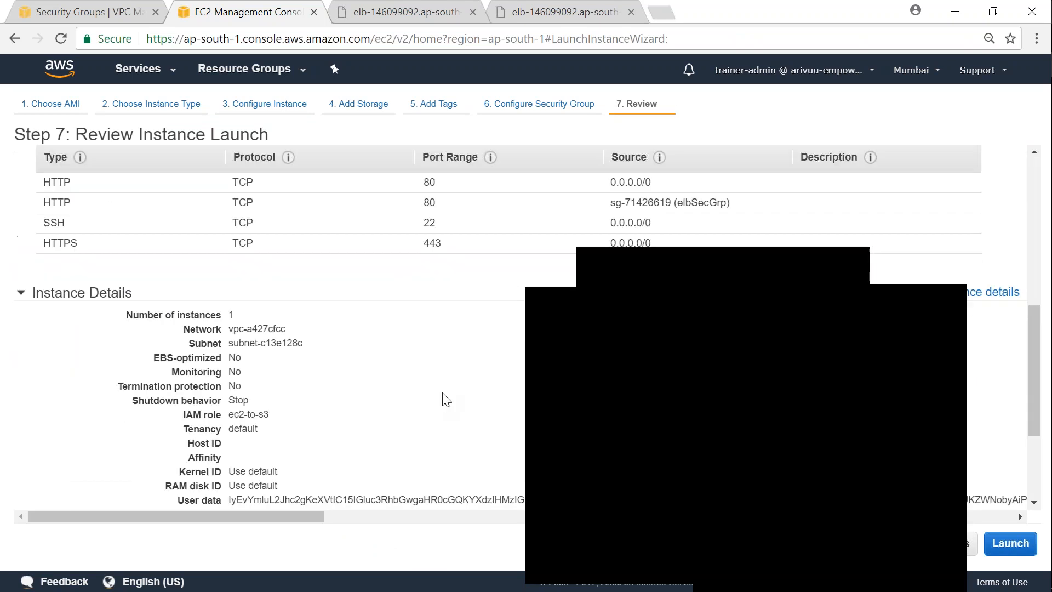
{"action": "scroll", "coordinate": [493, 400], "scroll_direction": "down", "scroll_amount": 3}
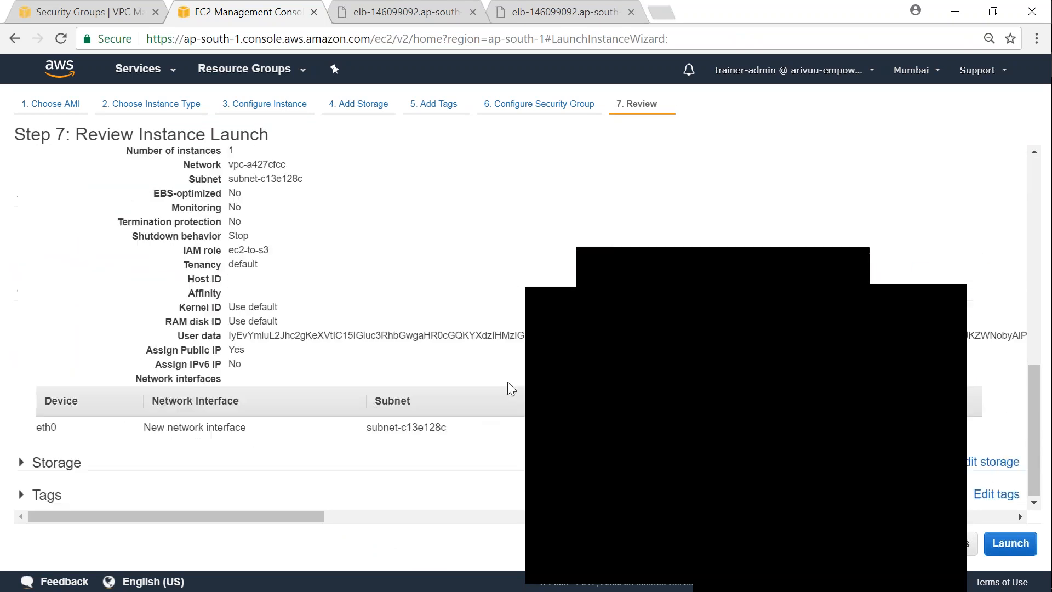
{"action": "scroll", "coordinate": [919, 280], "scroll_direction": "up", "scroll_amount": 2}
{"action": "left_click", "coordinate": [970, 213]}
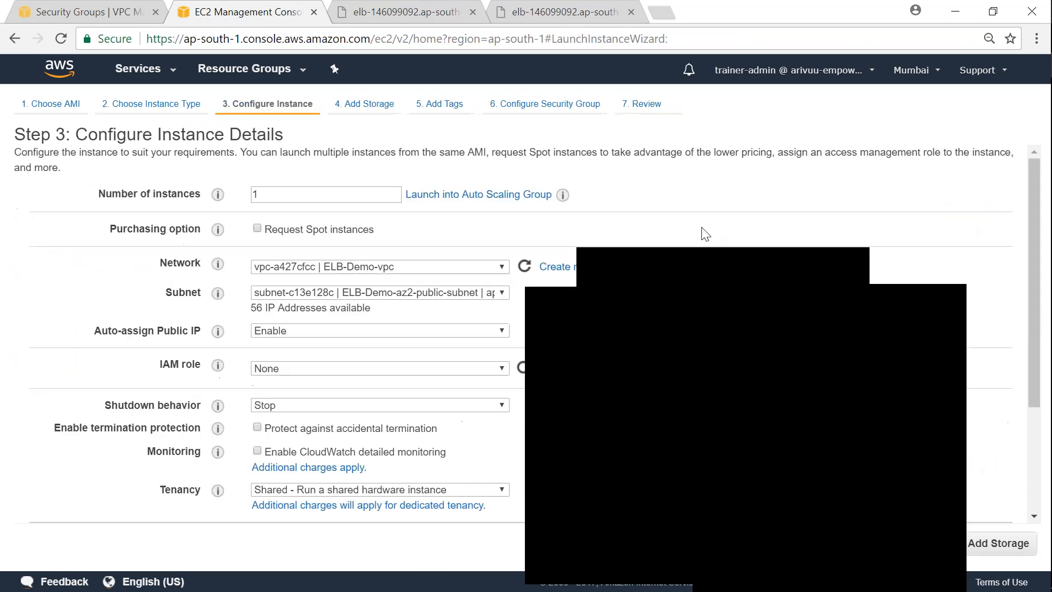
{"action": "left_click", "coordinate": [411, 293]}
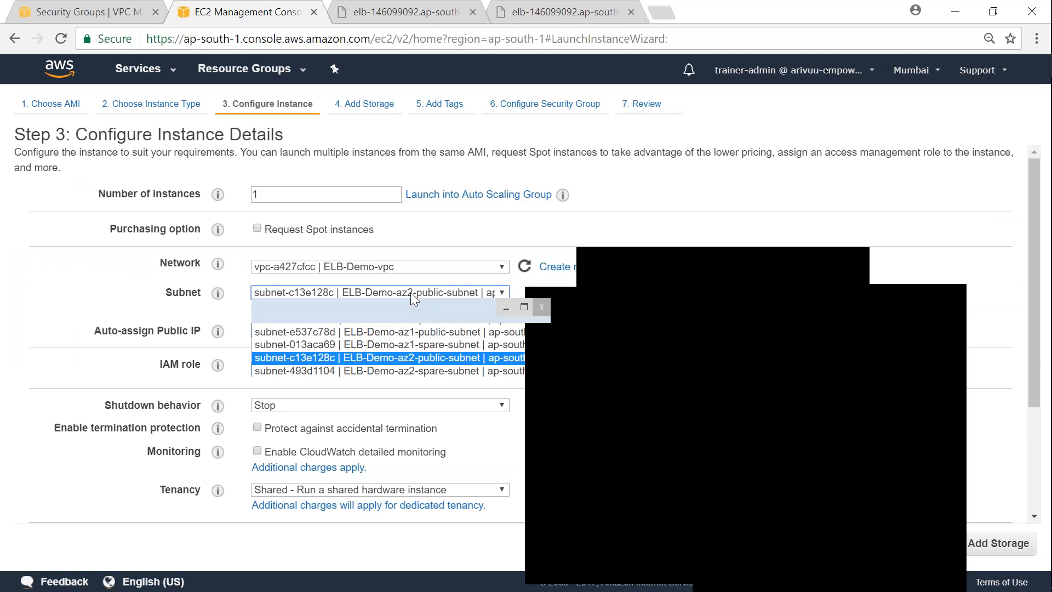
{"action": "left_click", "coordinate": [424, 333]}
{"action": "scroll", "coordinate": [441, 401], "scroll_direction": "down", "scroll_amount": 3}
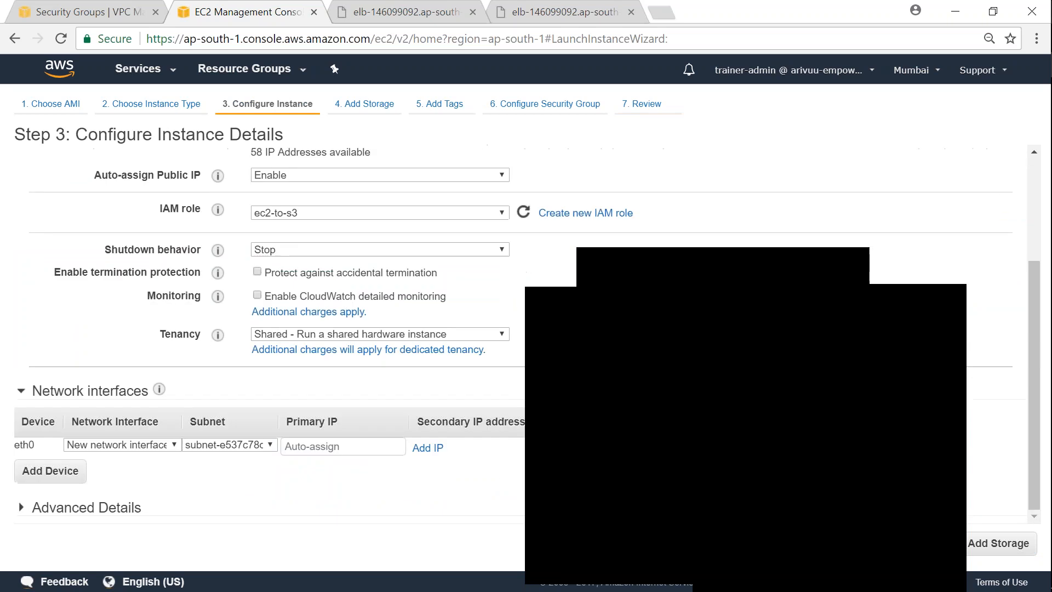
{"action": "left_click", "coordinate": [1014, 543]}
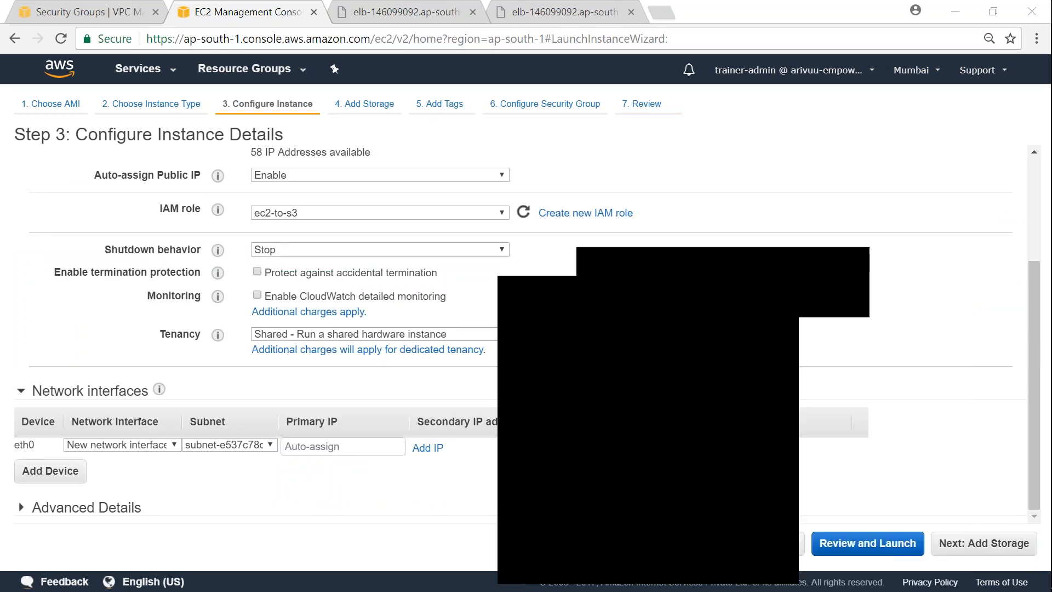
{"action": "left_click", "coordinate": [883, 544]}
Step: Set the new instance's Name tag to Srv03-az1 and return to the launch review
{"action": "scroll", "coordinate": [981, 471], "scroll_direction": "down", "scroll_amount": 5}
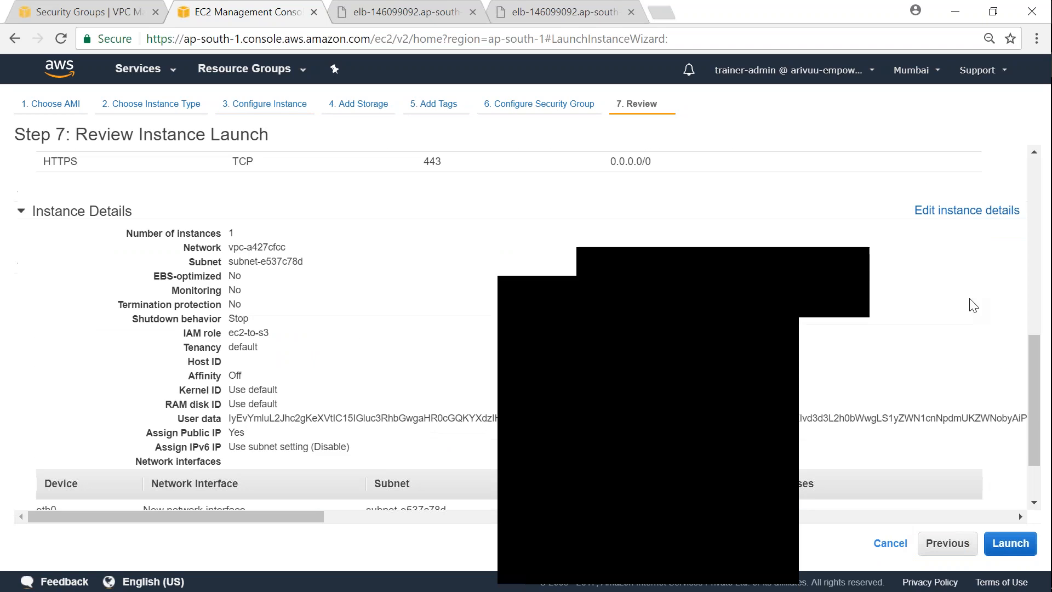
{"action": "scroll", "coordinate": [971, 480], "scroll_direction": "down", "scroll_amount": 2}
{"action": "left_click", "coordinate": [981, 492]}
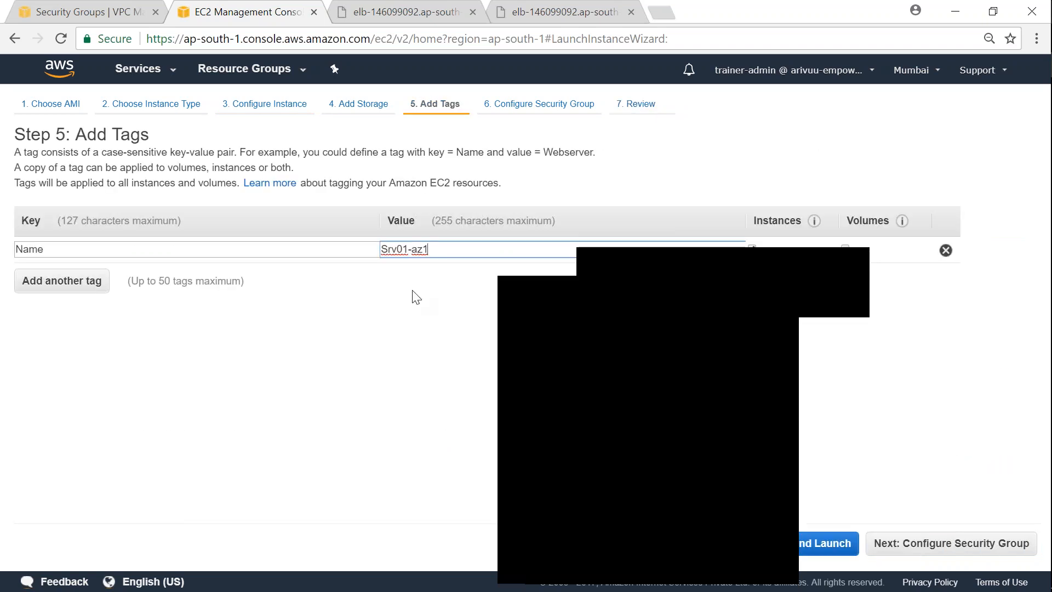
{"action": "key", "text": "BackSpace"}
{"action": "type", "text": "3"}
{"action": "key", "text": "Escape"}
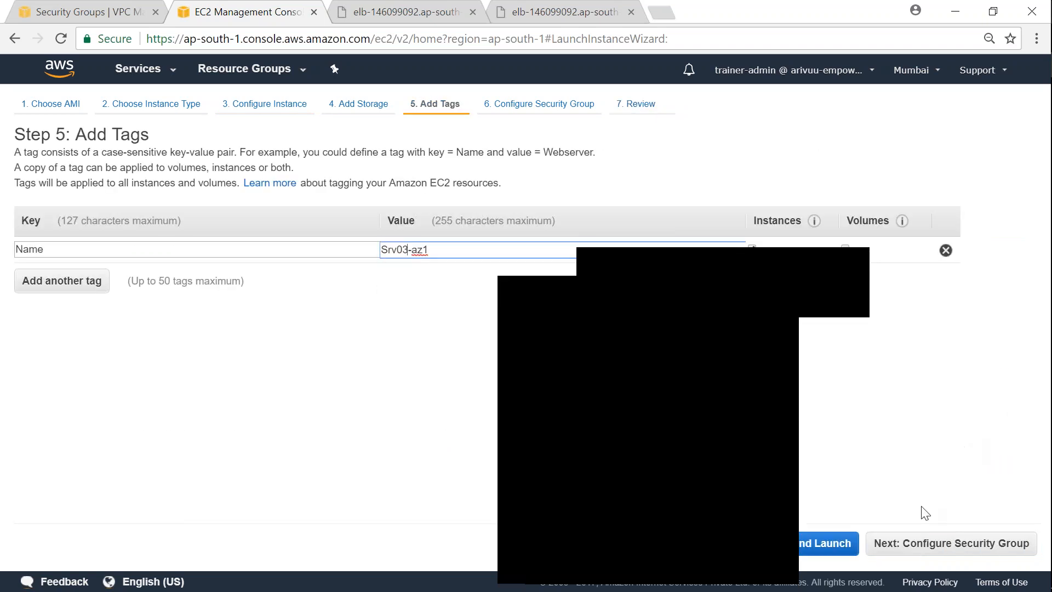
{"action": "left_click", "coordinate": [821, 545]}
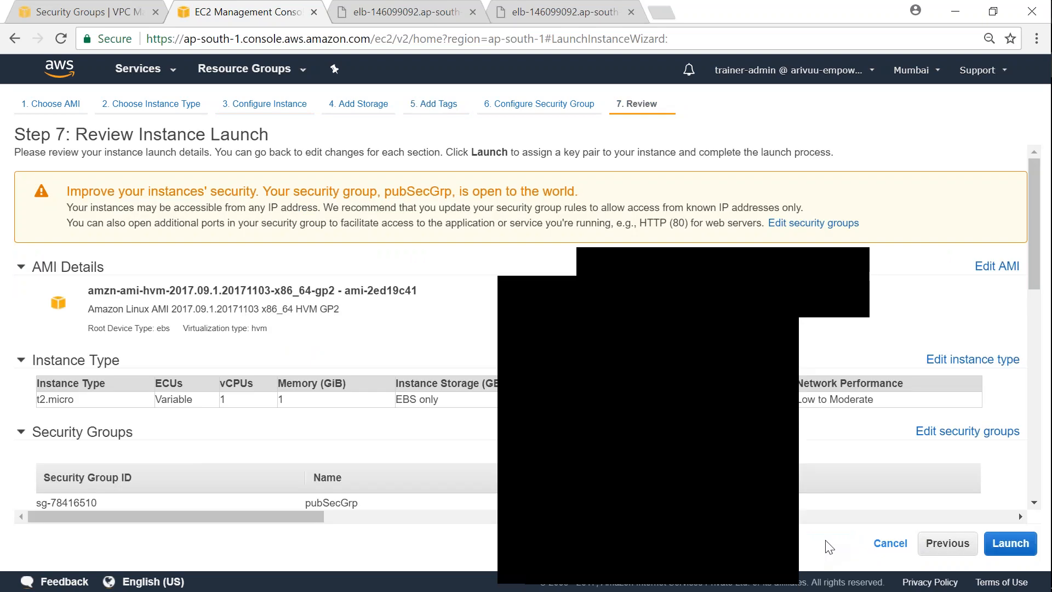
Step: Launch the reviewed instance using an existing key pair
{"action": "left_click", "coordinate": [1010, 543]}
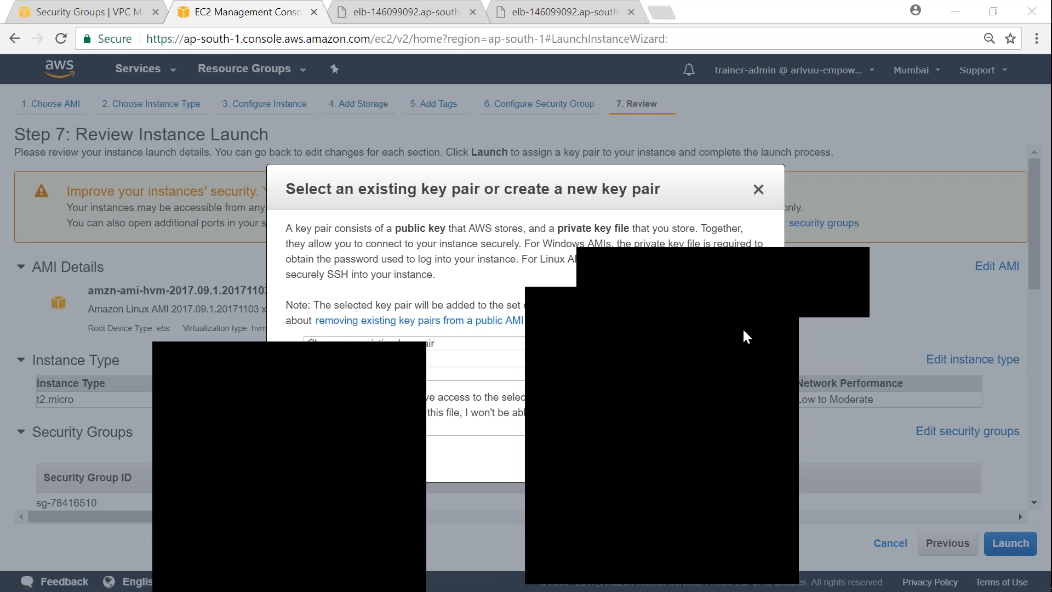
{"action": "left_click", "coordinate": [722, 463]}
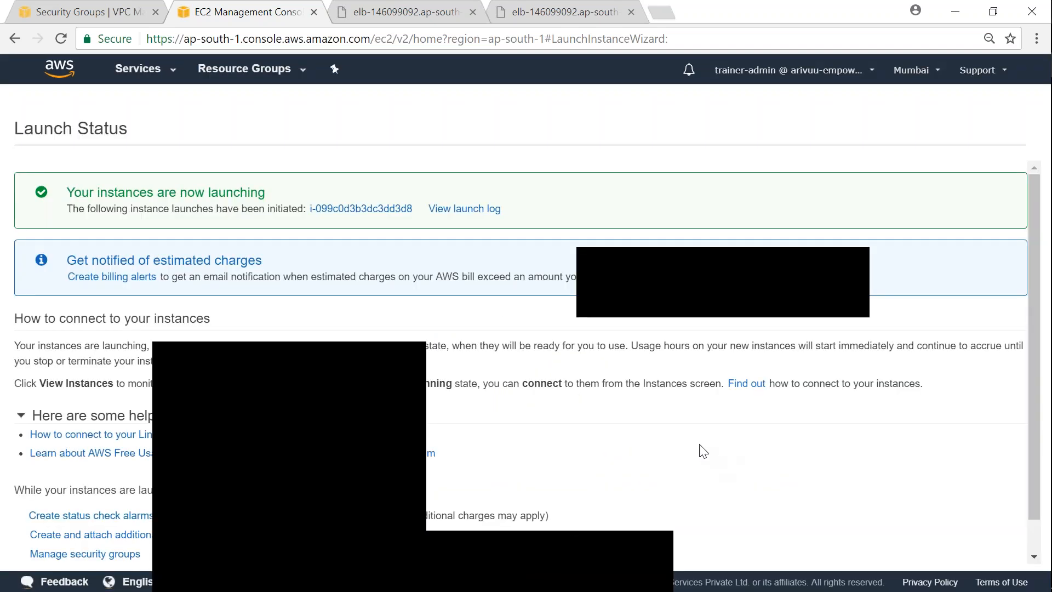
{"action": "left_click", "coordinate": [638, 580]}
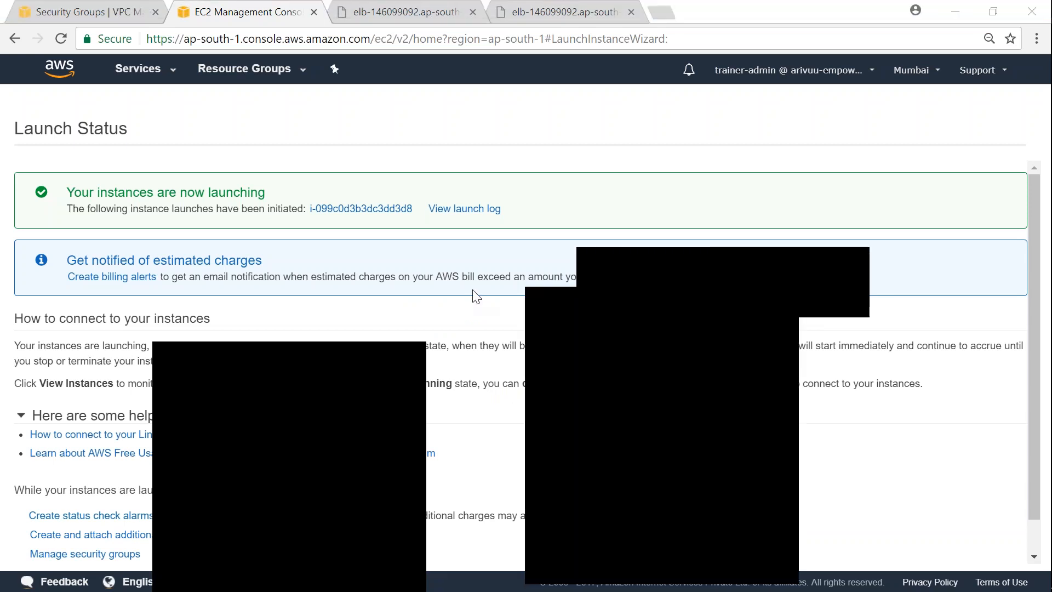
Step: Open the EC2 instances list and filter it by srv
{"action": "left_click_drag", "start_coordinate": [473, 290], "coordinate": [489, 256]}
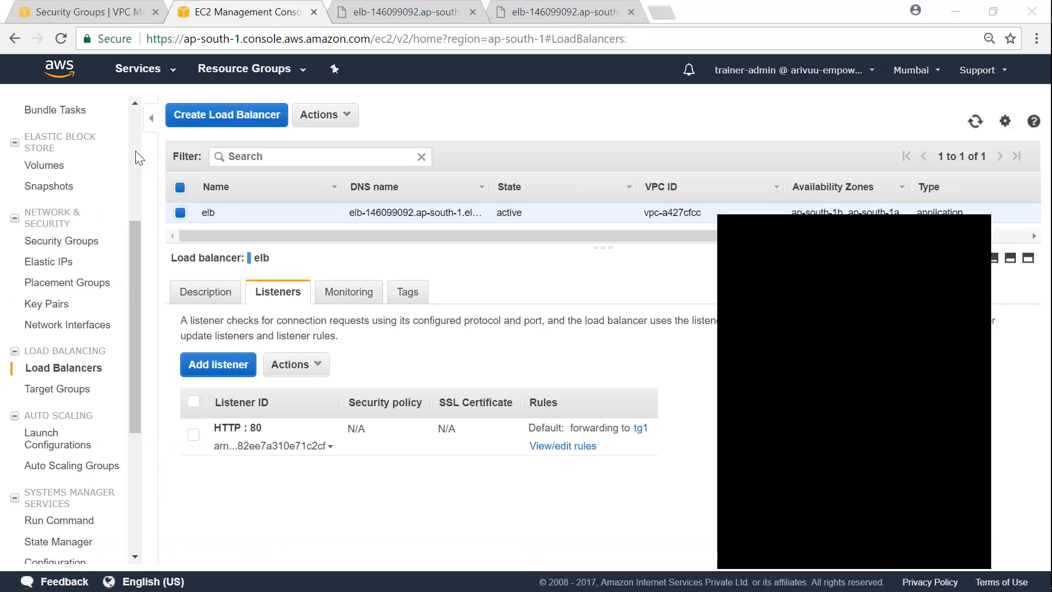
{"action": "scroll", "coordinate": [136, 150], "scroll_direction": "up", "scroll_amount": 5}
{"action": "left_click", "coordinate": [67, 227]}
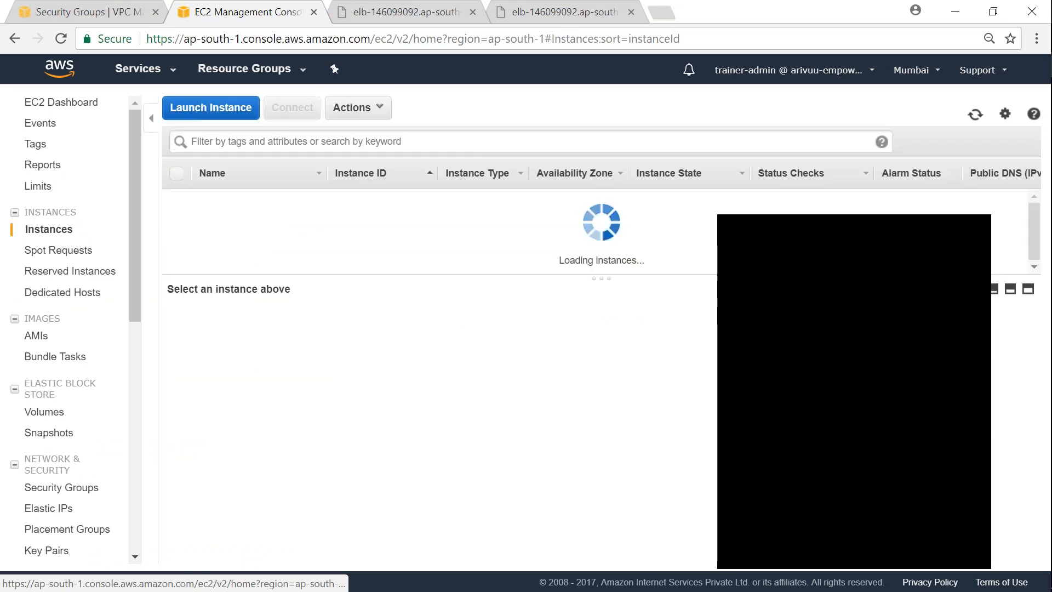
{"action": "left_click", "coordinate": [398, 139]}
{"action": "type", "text": "srv"}
{"action": "key", "text": "Return"}
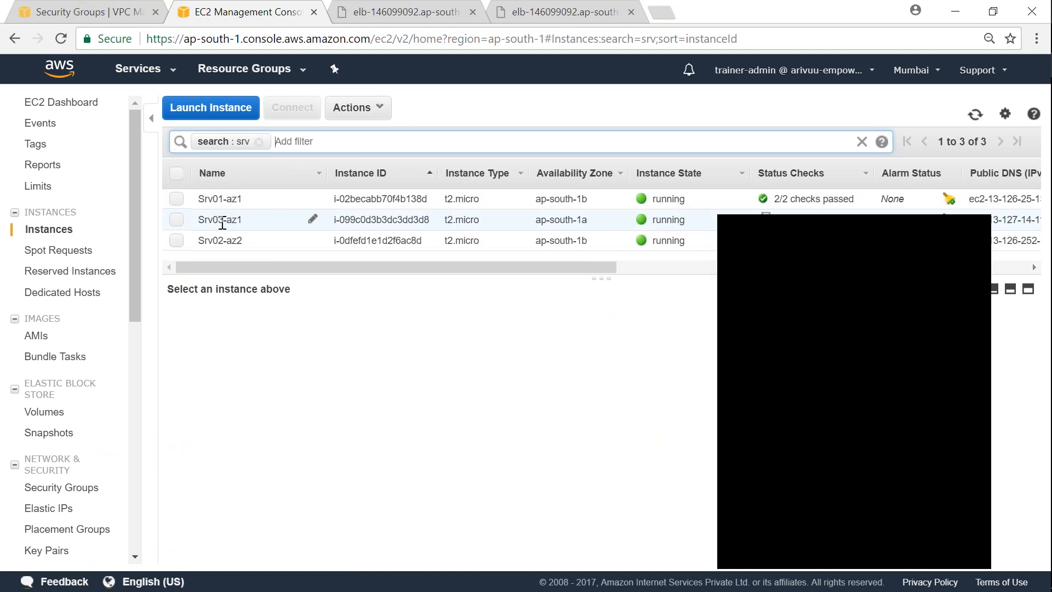
Step: Rename the instance Srv01-az1 as Srv01-az2
{"action": "left_click", "coordinate": [225, 198]}
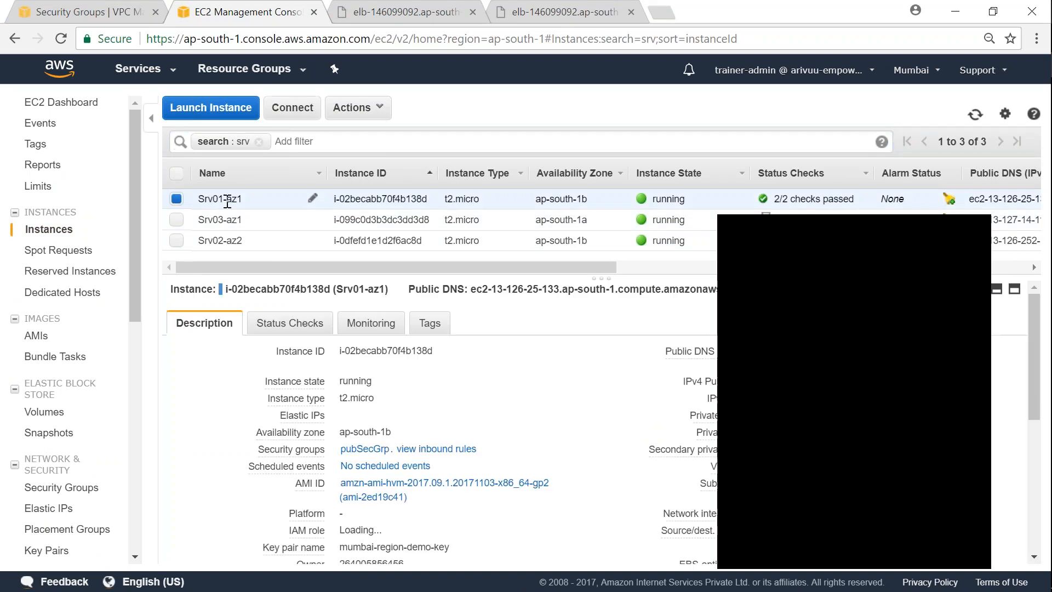
{"action": "left_click", "coordinate": [312, 199]}
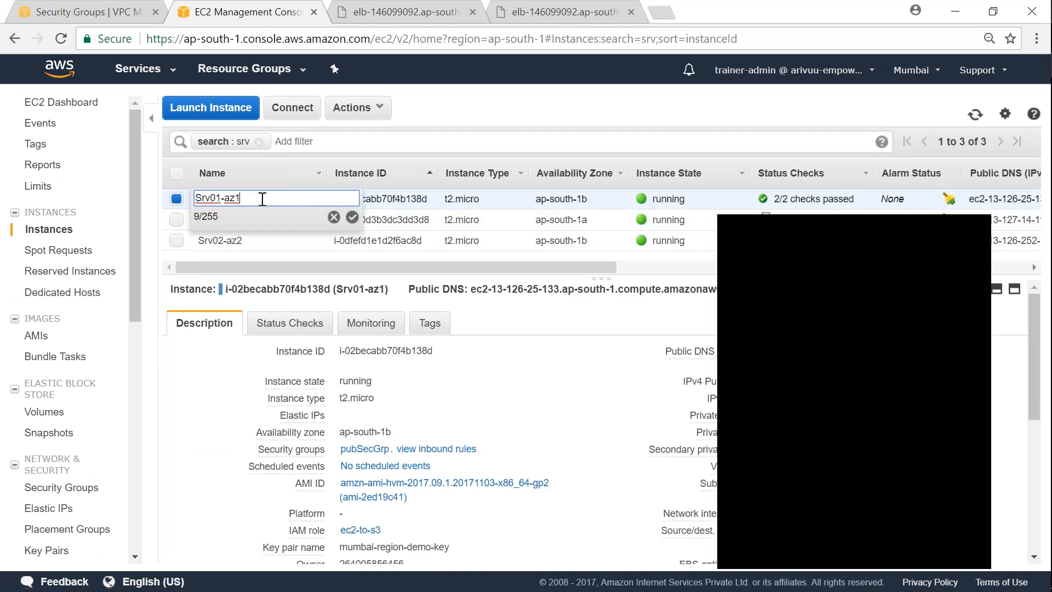
{"action": "type", "text": "2"}
{"action": "key", "text": "Return"}
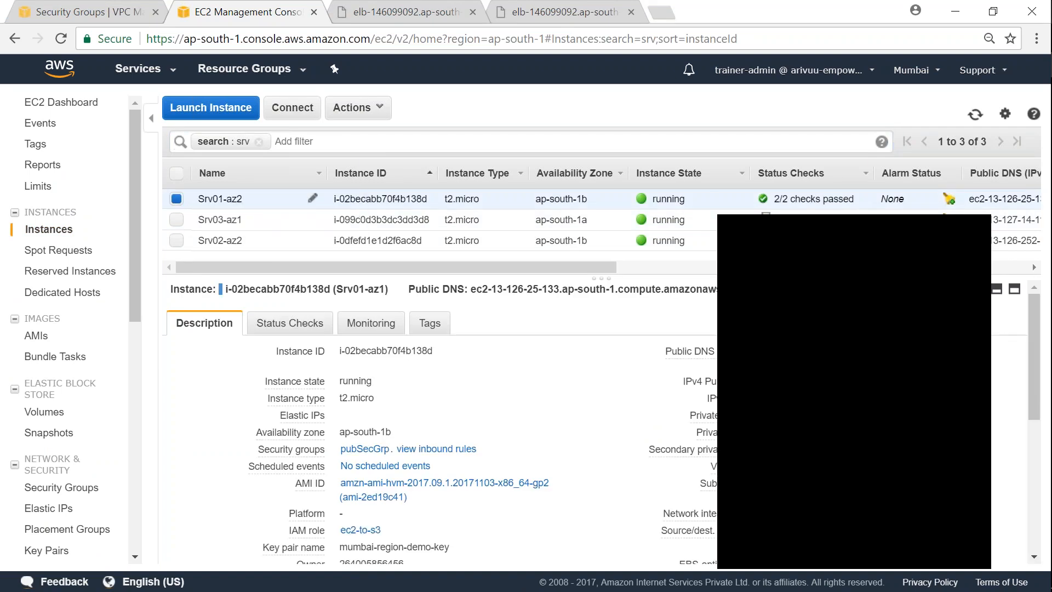
Step: Check the details of the instance Srv03-az1, leaving no instance selected
{"action": "left_click", "coordinate": [176, 199]}
{"action": "left_click", "coordinate": [318, 225]}
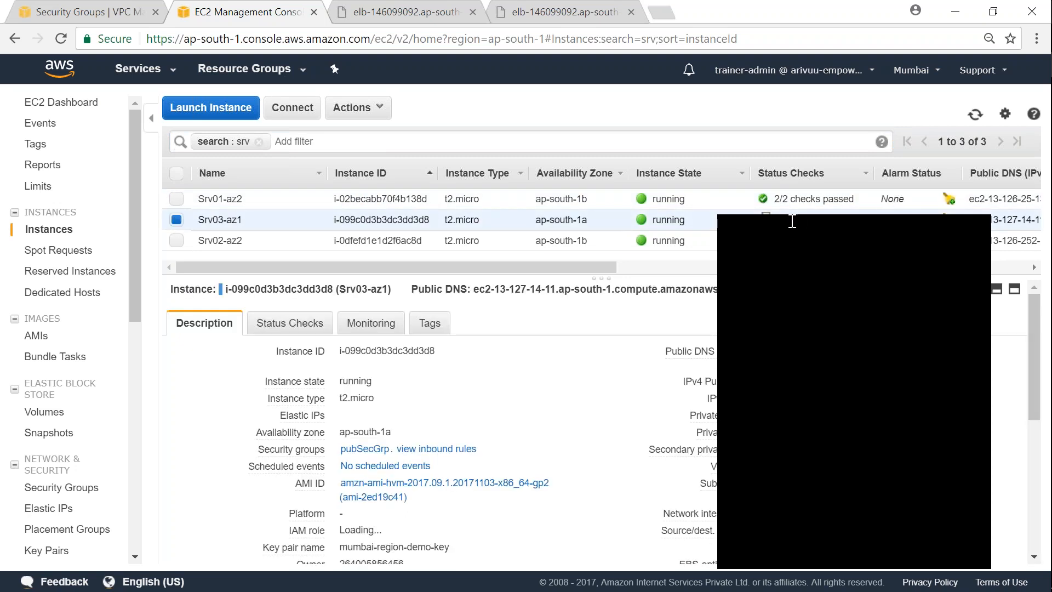
{"action": "left_click", "coordinate": [176, 220]}
Step: Open the target groups, clear the srv filter and display the registered targets of tg1
{"action": "scroll", "coordinate": [136, 406], "scroll_direction": "down", "scroll_amount": 4}
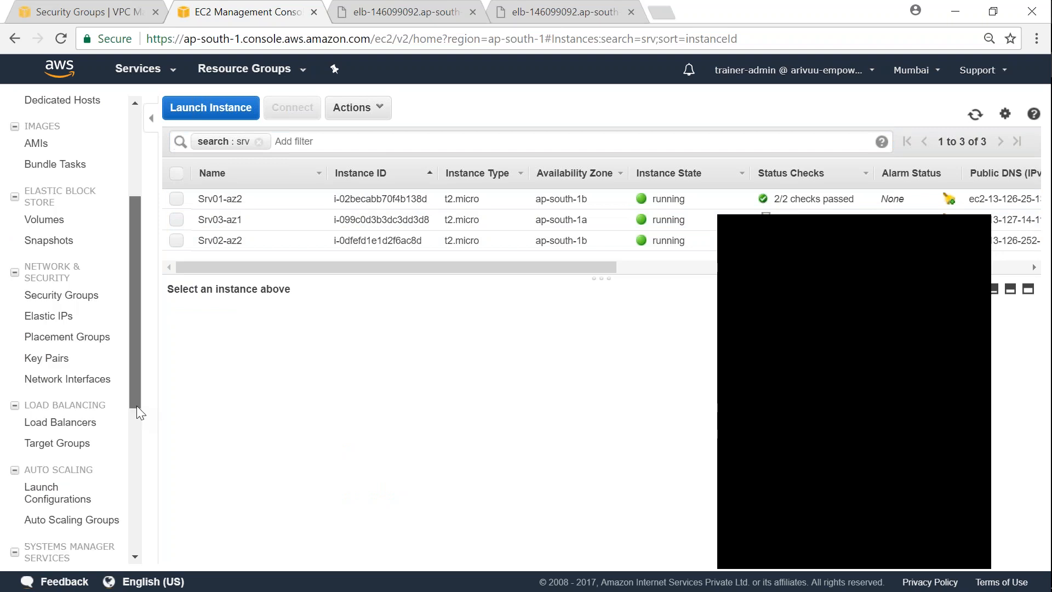
{"action": "left_click", "coordinate": [87, 394]}
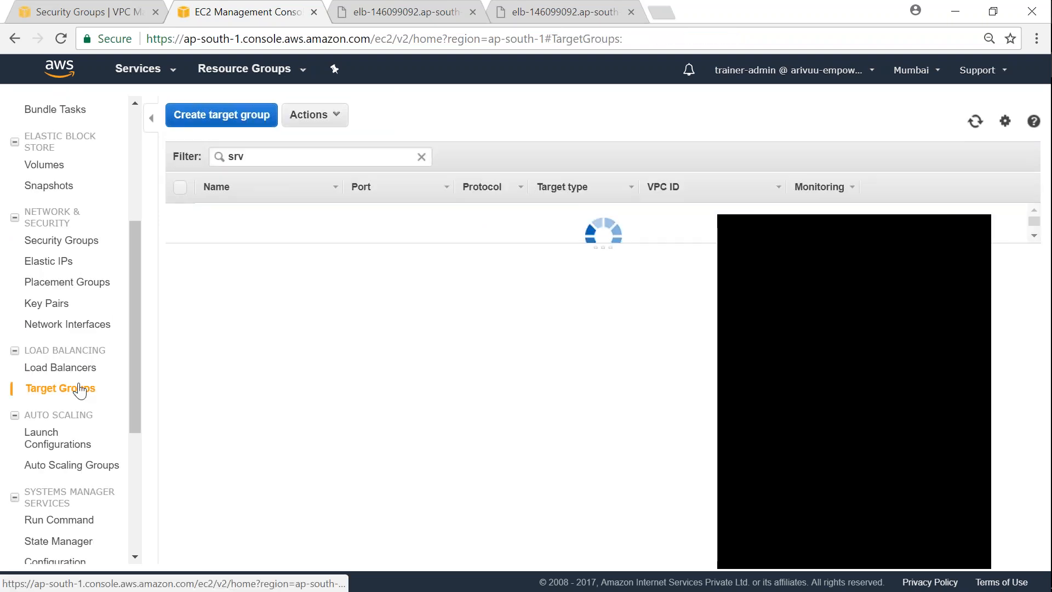
{"action": "left_click_drag", "start_coordinate": [326, 247], "coordinate": [331, 308]}
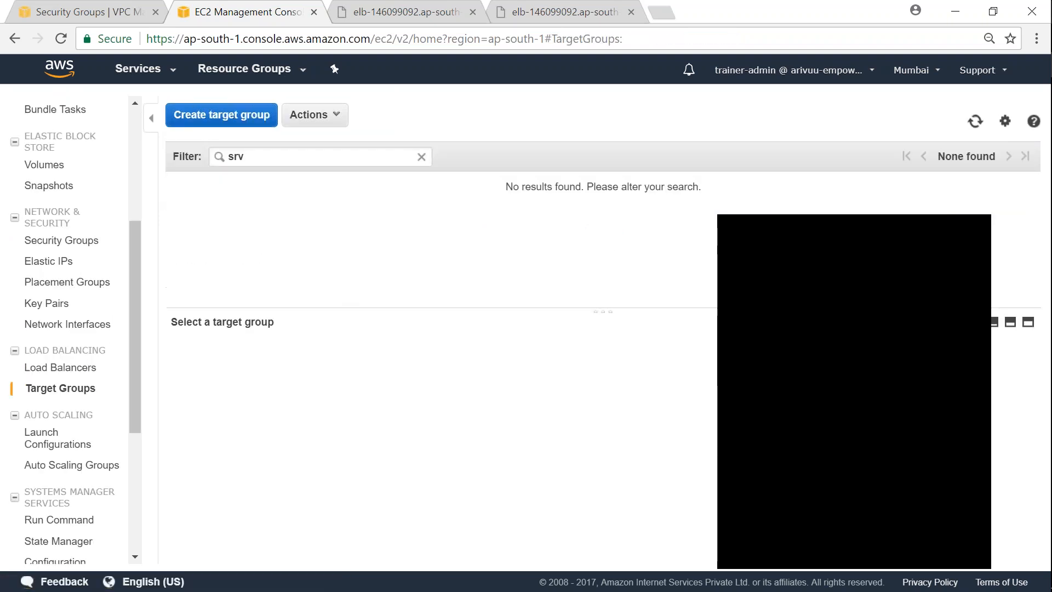
{"action": "left_click", "coordinate": [421, 157]}
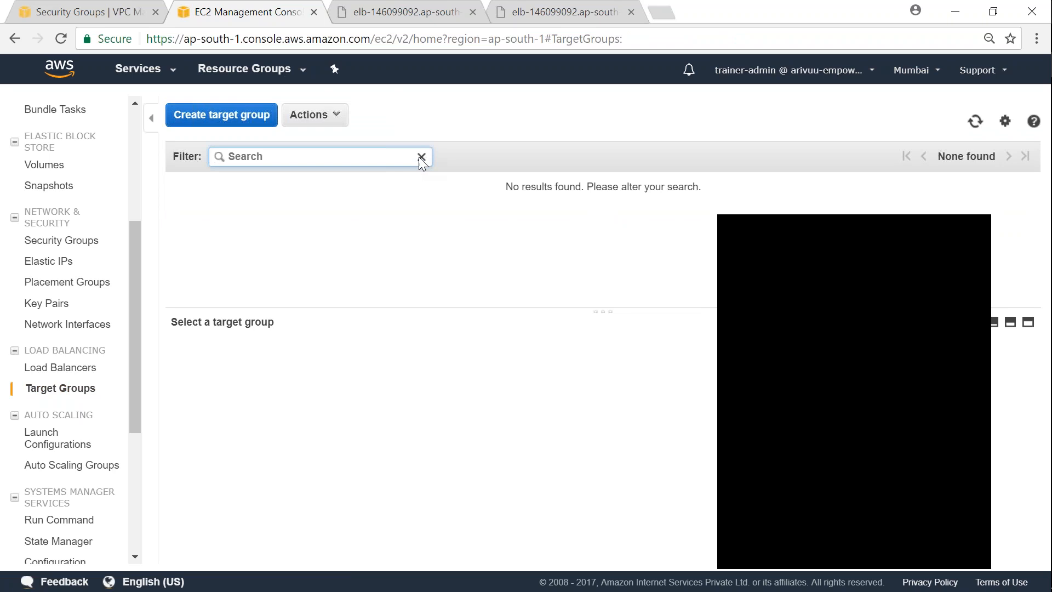
{"action": "left_click", "coordinate": [187, 236]}
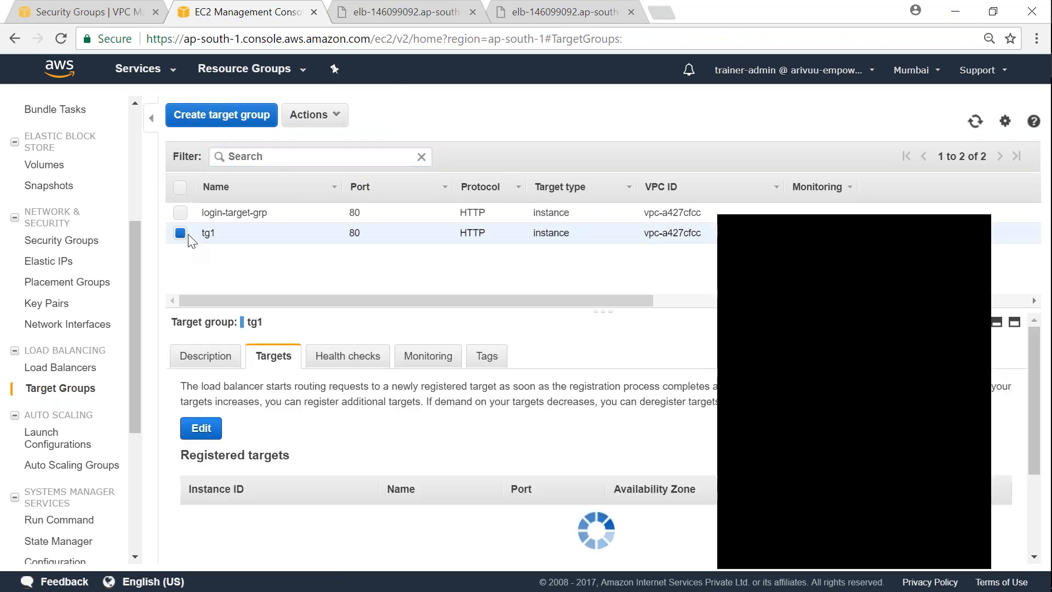
{"action": "left_click_drag", "start_coordinate": [389, 310], "coordinate": [403, 268]}
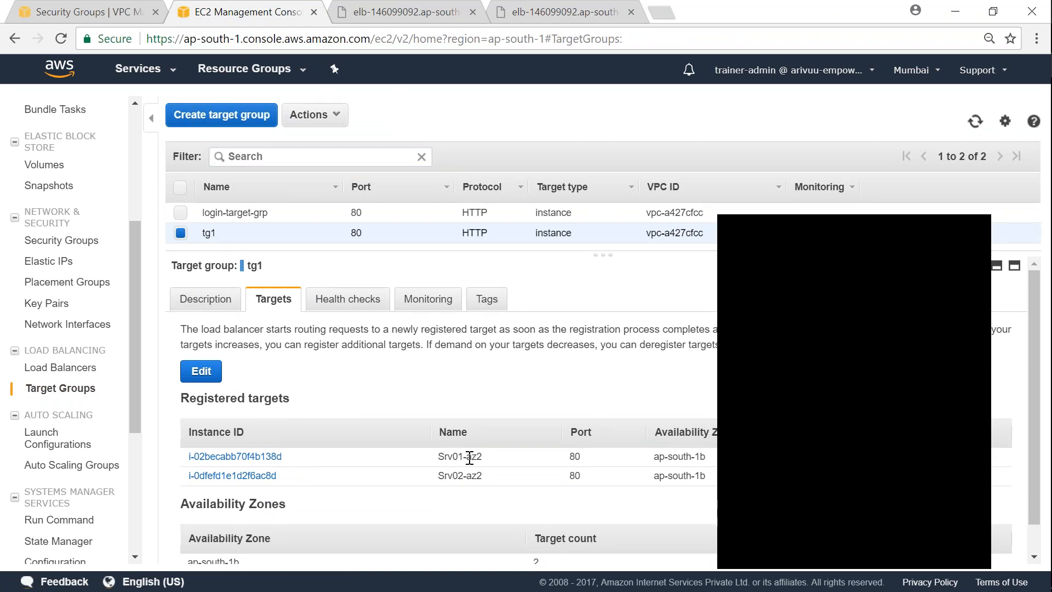
{"action": "left_click_drag", "start_coordinate": [438, 476], "coordinate": [487, 476]}
{"action": "left_click", "coordinate": [316, 460]}
{"action": "scroll", "coordinate": [318, 458], "scroll_direction": "down", "scroll_amount": 1}
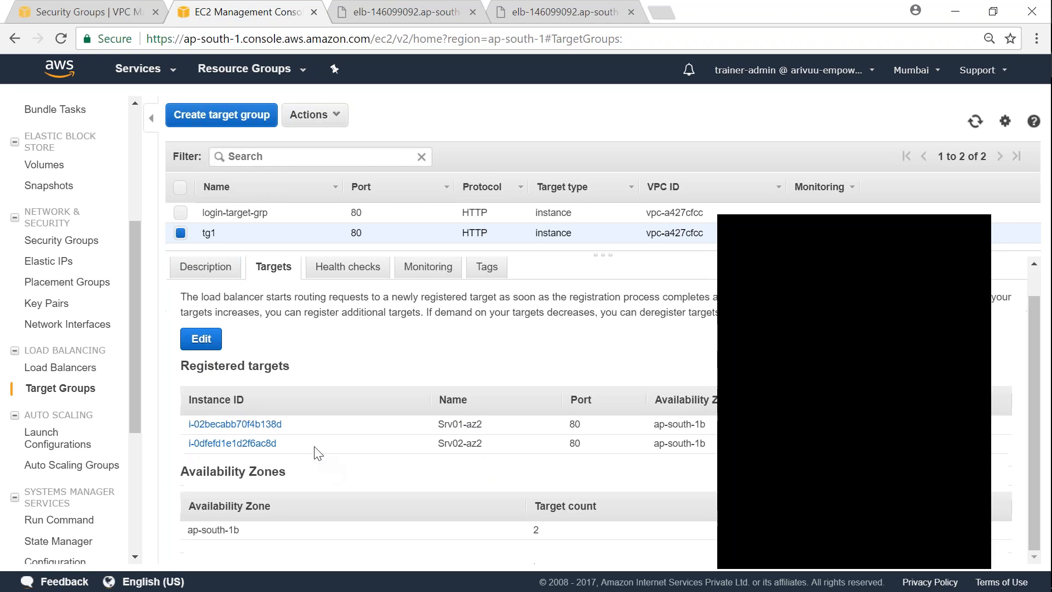
Step: Register the instance Srv03-az1 on port 80 as a target of tg1 and save
{"action": "left_click", "coordinate": [204, 343]}
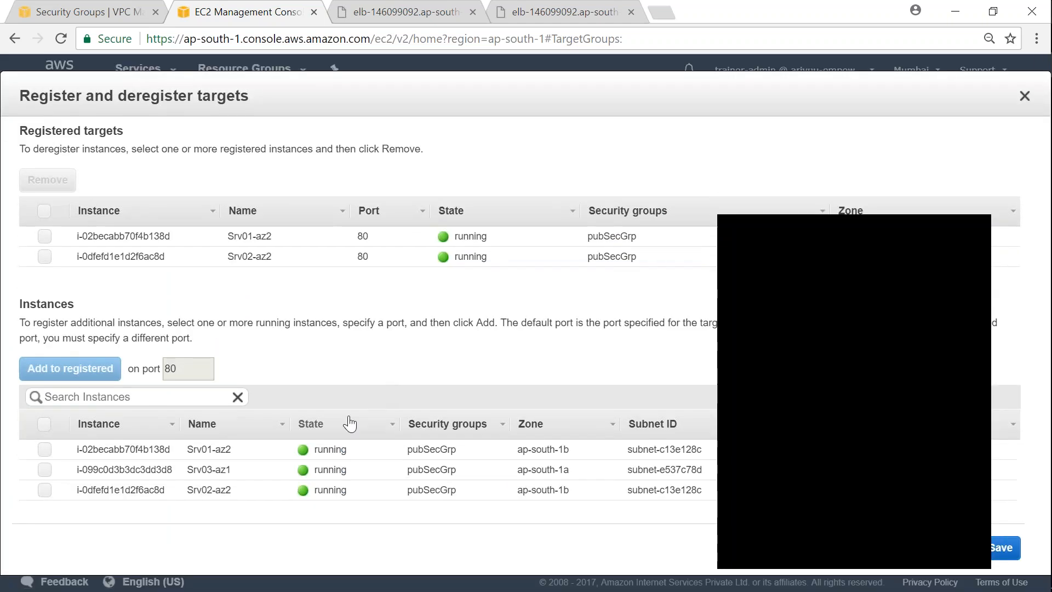
{"action": "left_click", "coordinate": [45, 470]}
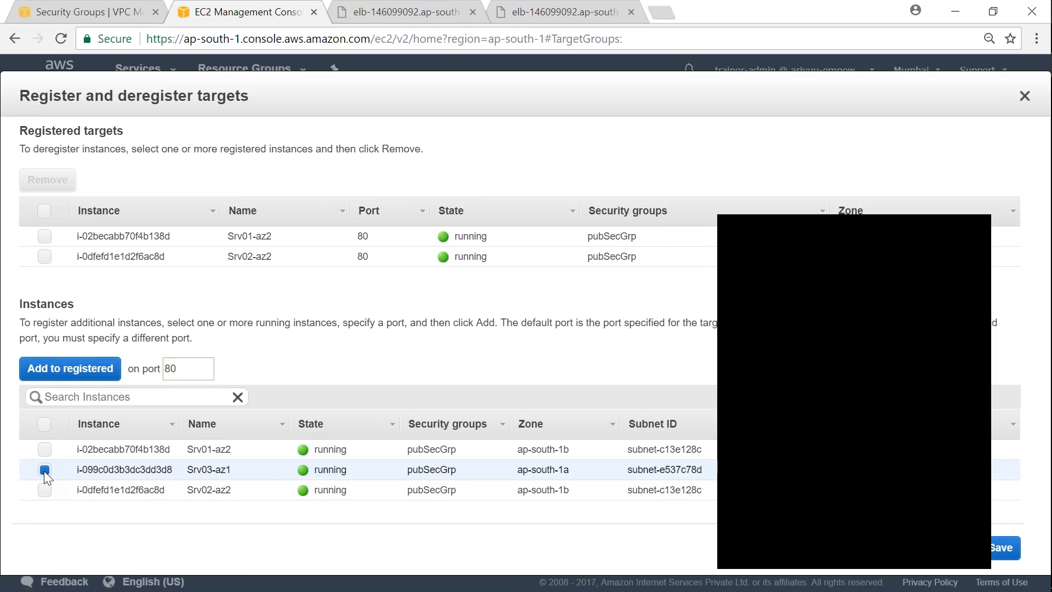
{"action": "left_click", "coordinate": [70, 368]}
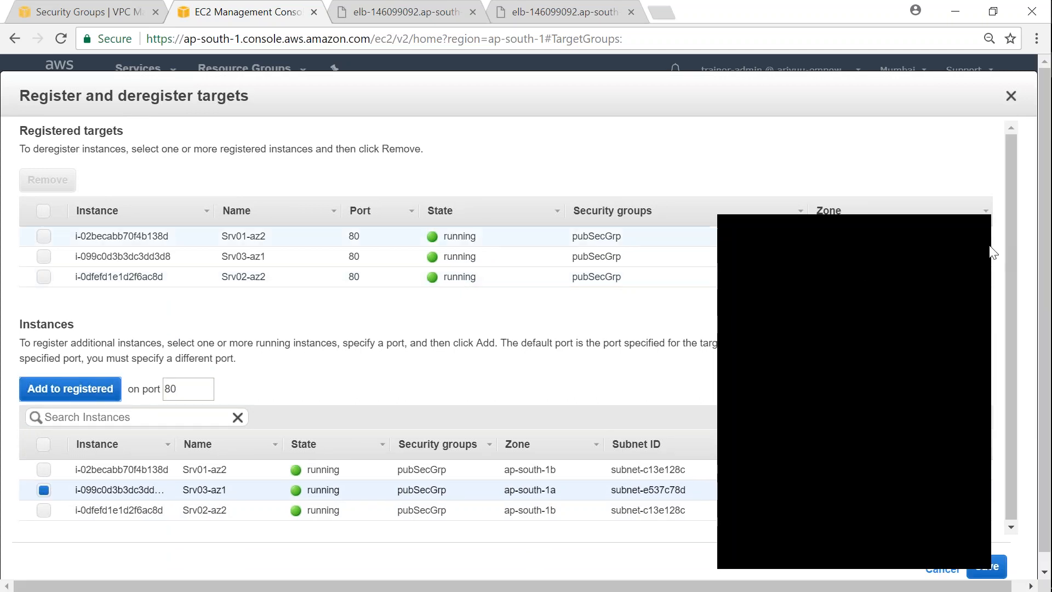
{"action": "left_click", "coordinate": [985, 569]}
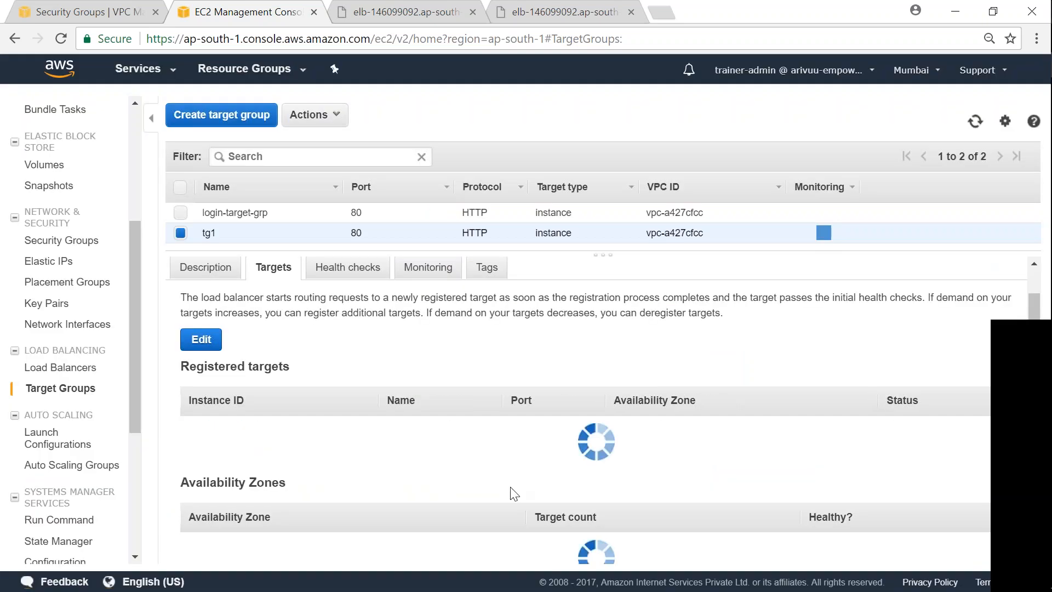
Step: Examine the health of tg1's targets and availability zones, refresh the list and recheck the status of Srv03-az1
{"action": "scroll", "coordinate": [518, 490], "scroll_direction": "down", "scroll_amount": 1}
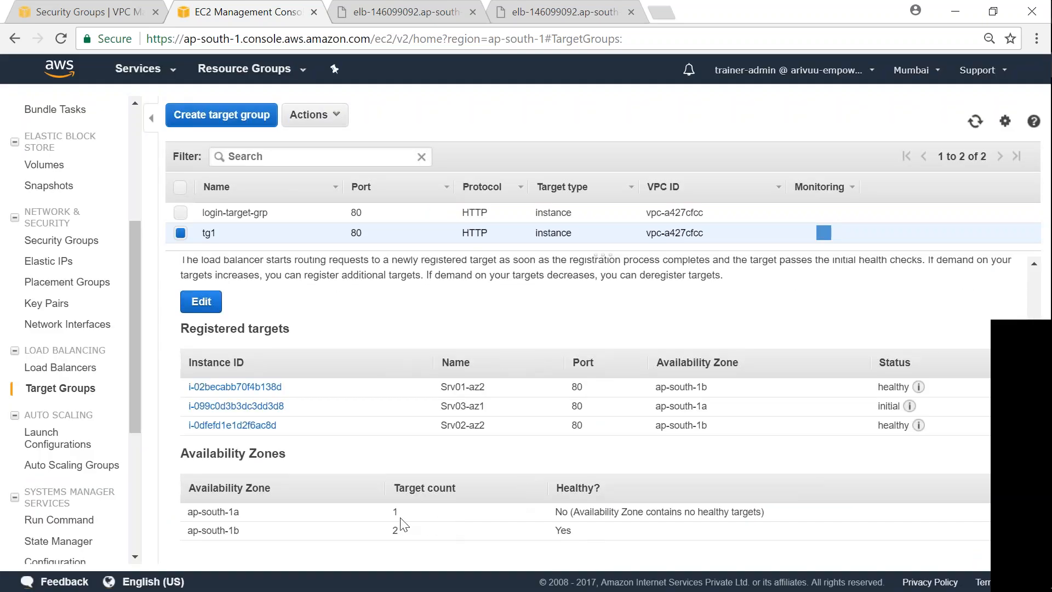
{"action": "left_click_drag", "start_coordinate": [395, 512], "coordinate": [768, 517]}
{"action": "left_click", "coordinate": [558, 512]}
{"action": "left_click", "coordinate": [768, 517]}
{"action": "mouse_move", "coordinate": [909, 406]}
{"action": "left_click_drag", "start_coordinate": [764, 517], "coordinate": [555, 512]}
{"action": "left_click", "coordinate": [537, 517]}
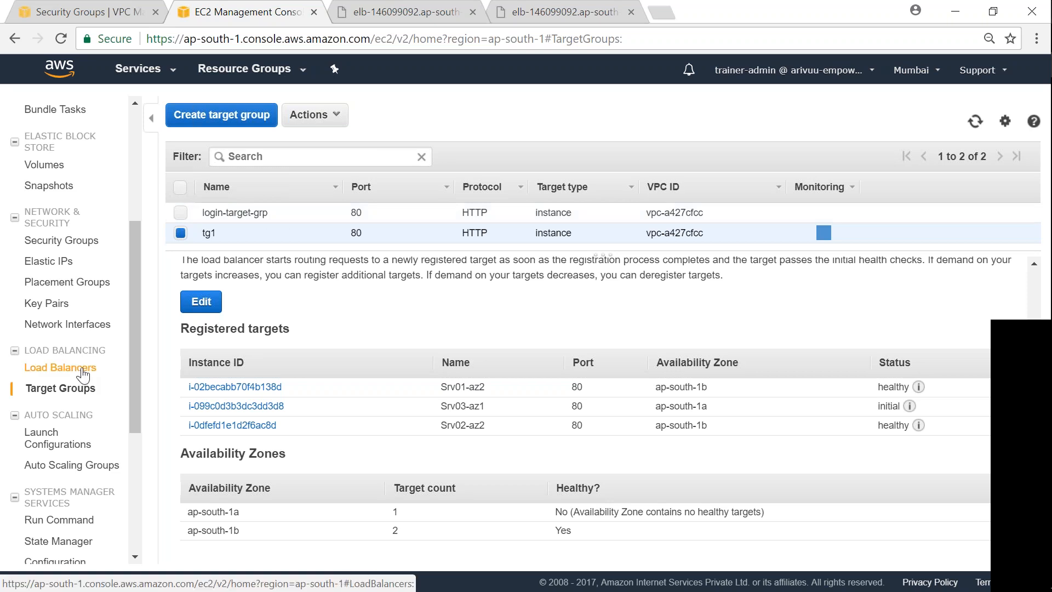
{"action": "left_click", "coordinate": [975, 122]}
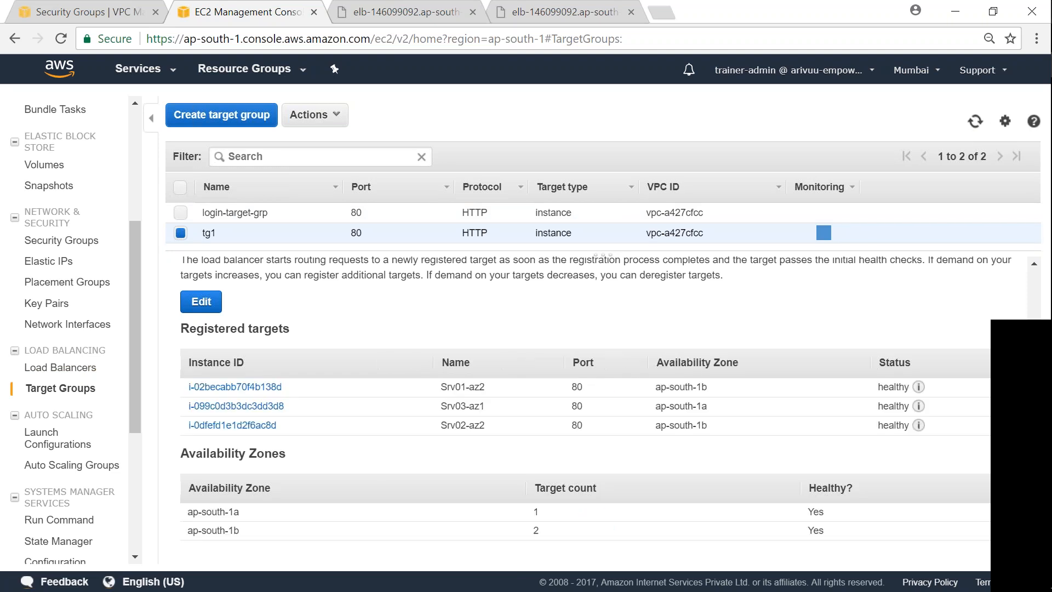
{"action": "mouse_move", "coordinate": [923, 410]}
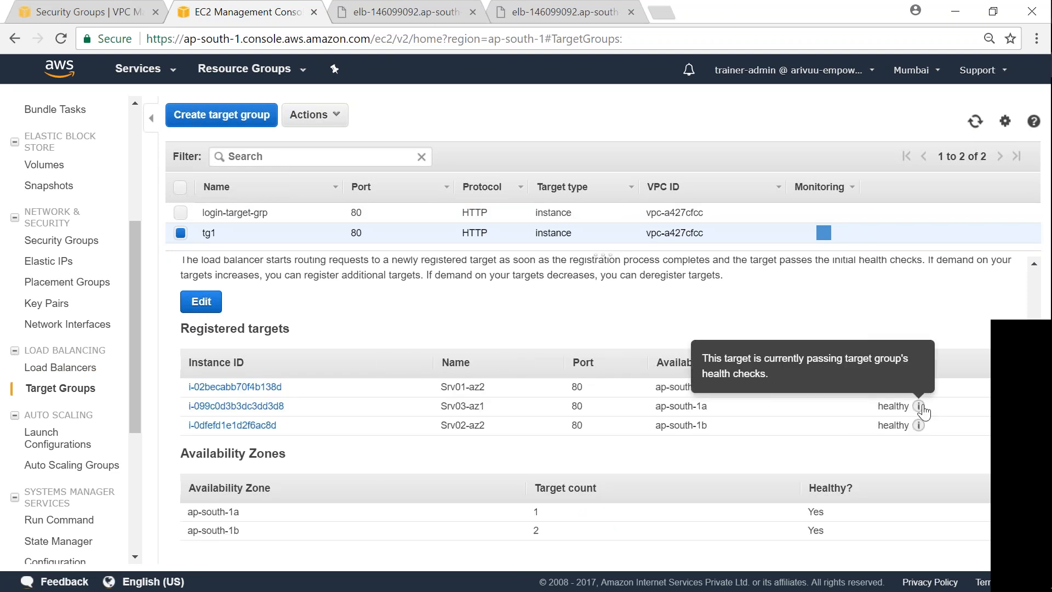
Step: Load the elb load balancer's address in a new tab and reload it to check which server answers each request
{"action": "left_click", "coordinate": [583, 11]}
{"action": "left_click", "coordinate": [483, 39]}
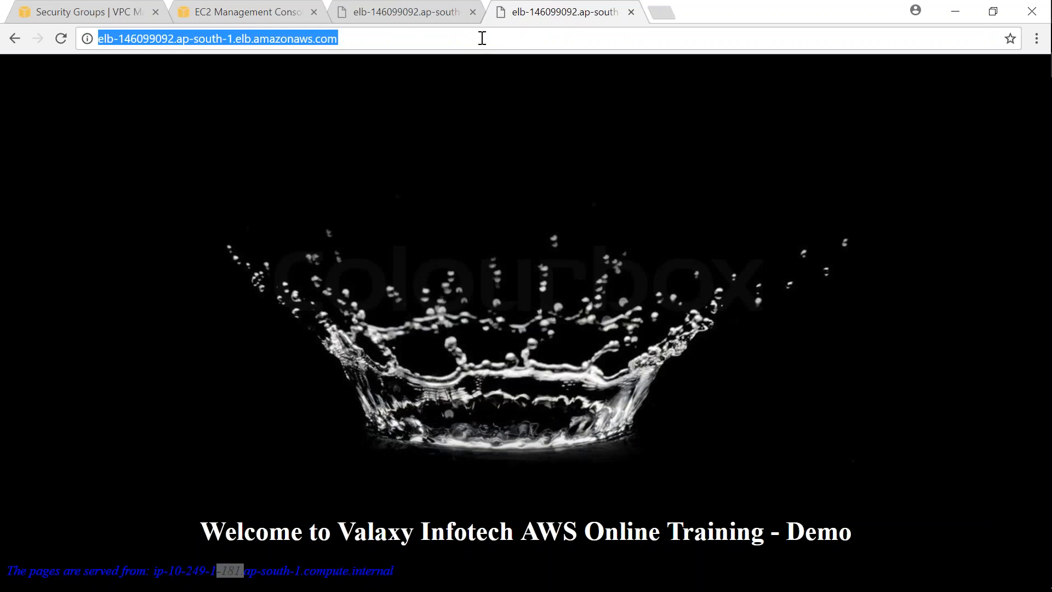
{"action": "key", "text": "ctrl+c"}
{"action": "key", "text": "ctrl+t"}
{"action": "key", "text": "ctrl+v"}
{"action": "key", "text": "Return"}
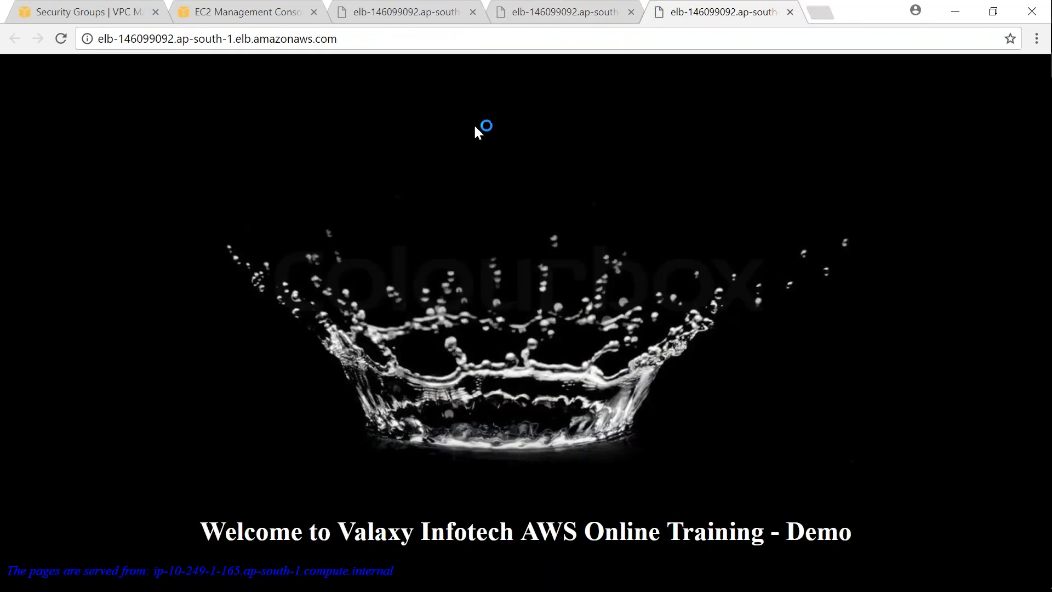
{"action": "left_click", "coordinate": [60, 39]}
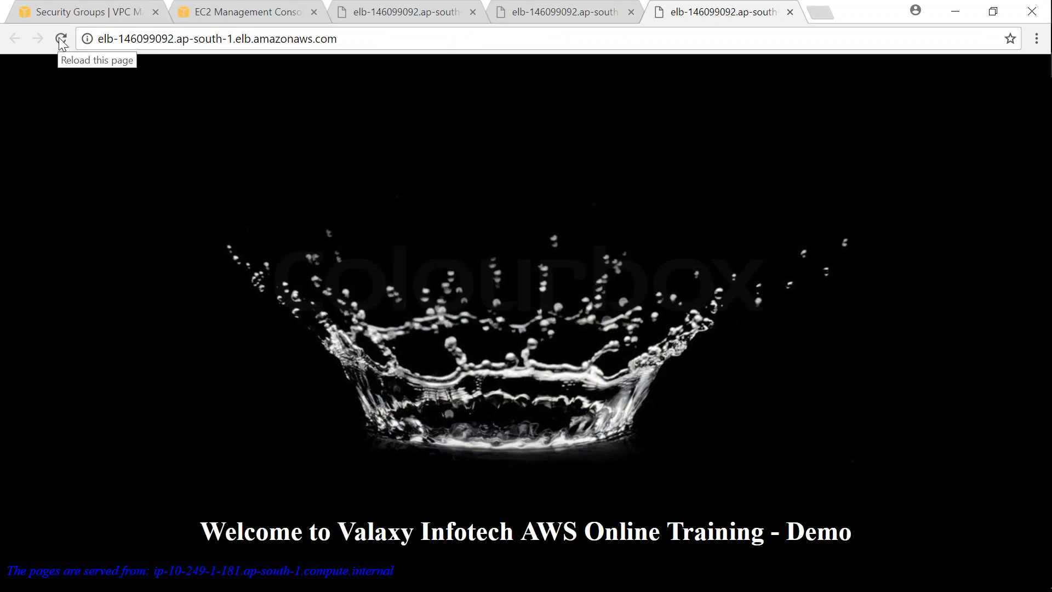
{"action": "left_click", "coordinate": [61, 40]}
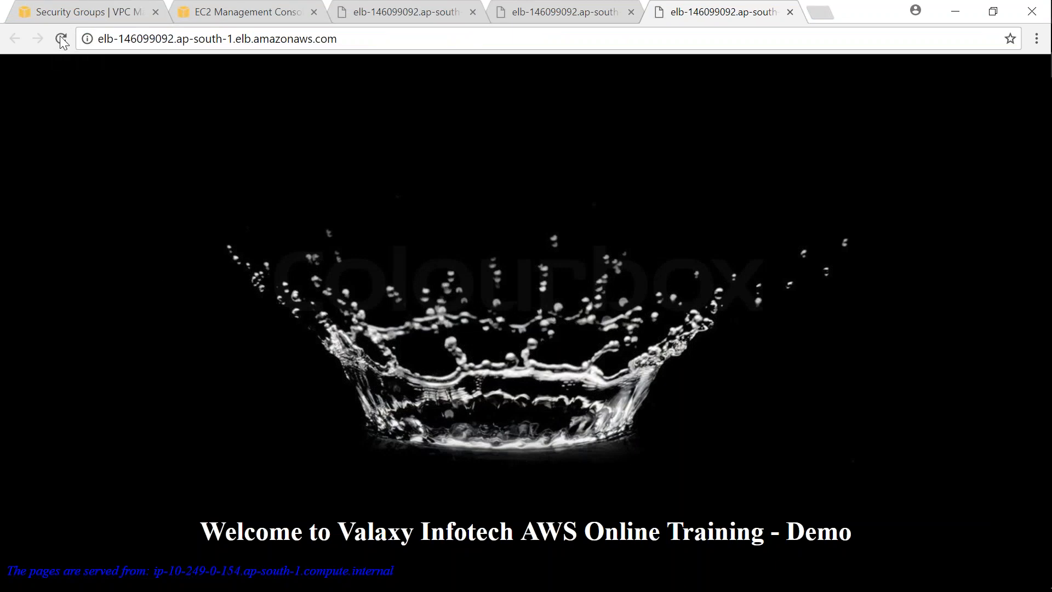
{"action": "left_click_drag", "start_coordinate": [170, 570], "coordinate": [241, 571]}
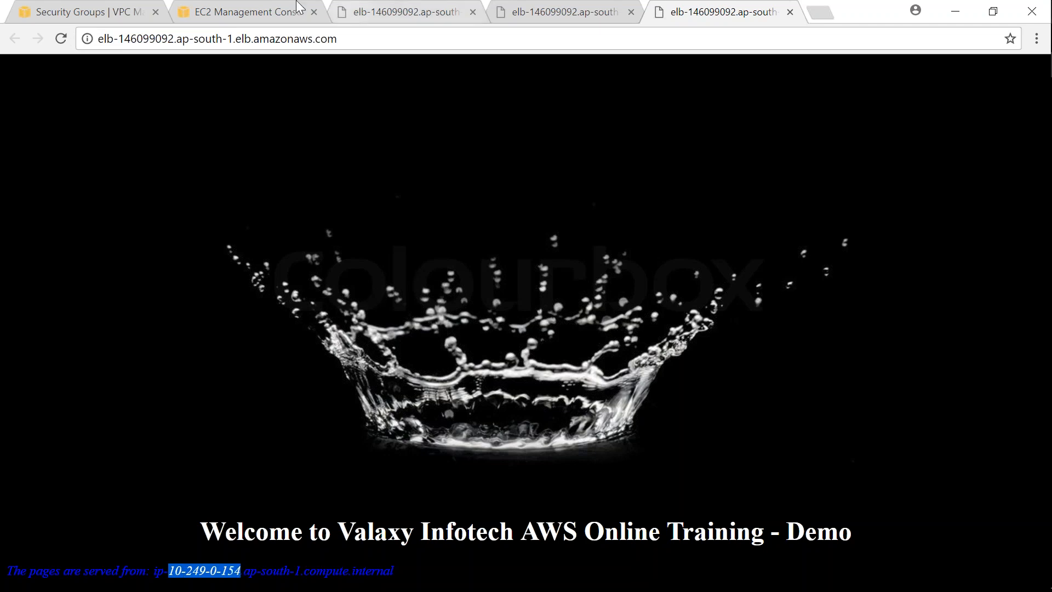
Step: Return to the EC2 target groups and check the registered targets of login-target-grp instead of tg1
{"action": "left_click", "coordinate": [266, 8]}
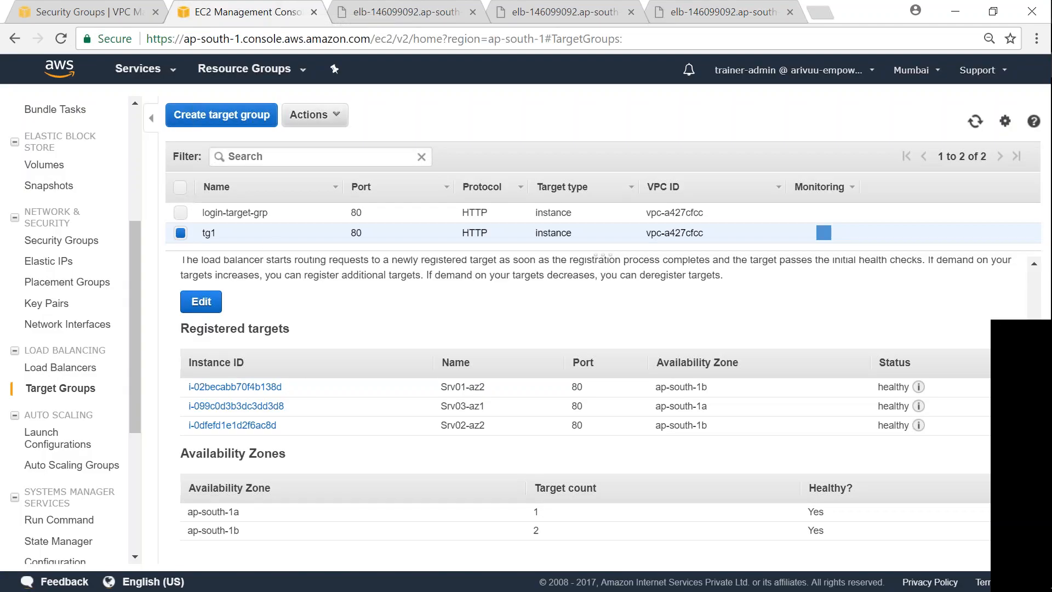
{"action": "left_click", "coordinate": [180, 233]}
{"action": "left_click", "coordinate": [186, 215]}
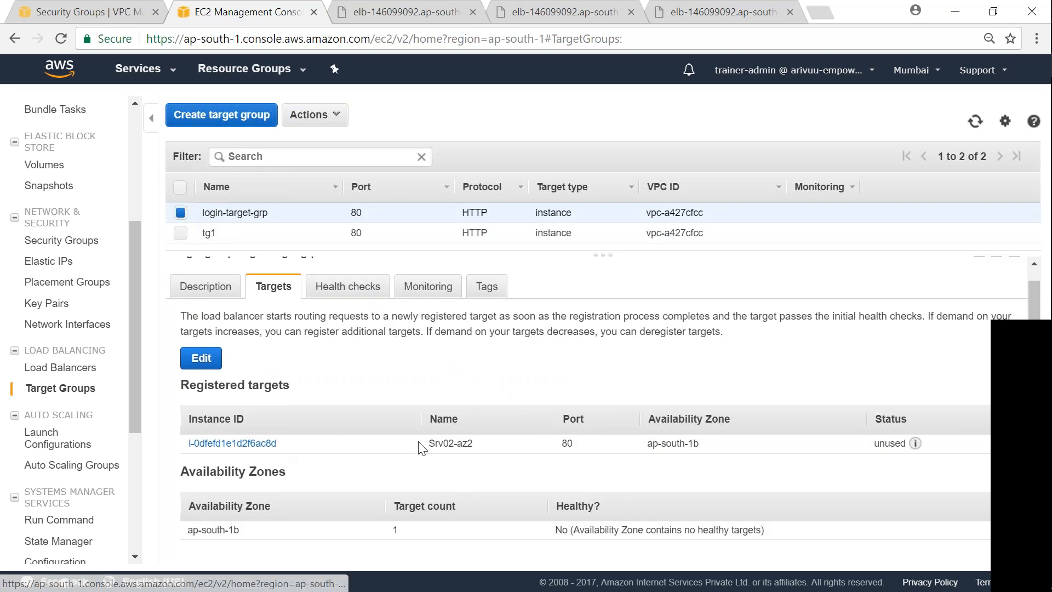
{"action": "left_click_drag", "start_coordinate": [432, 443], "coordinate": [475, 443]}
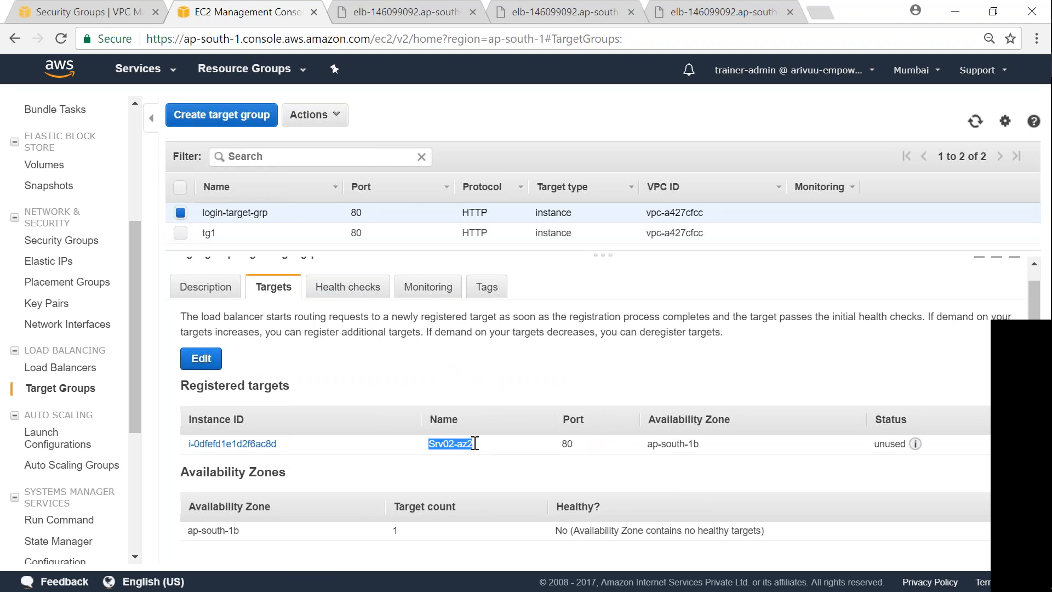
Step: Open the instances list and check the private IP and private DNS of Srv02-az2
{"action": "scroll", "coordinate": [137, 206], "scroll_direction": "up", "scroll_amount": 5}
{"action": "left_click", "coordinate": [55, 233]}
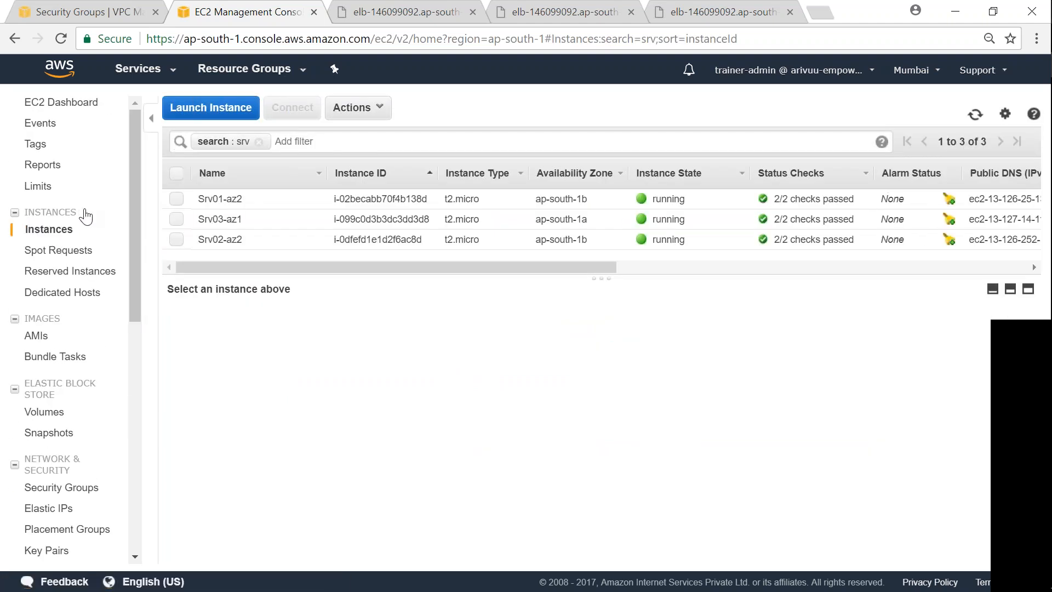
{"action": "left_click", "coordinate": [196, 242]}
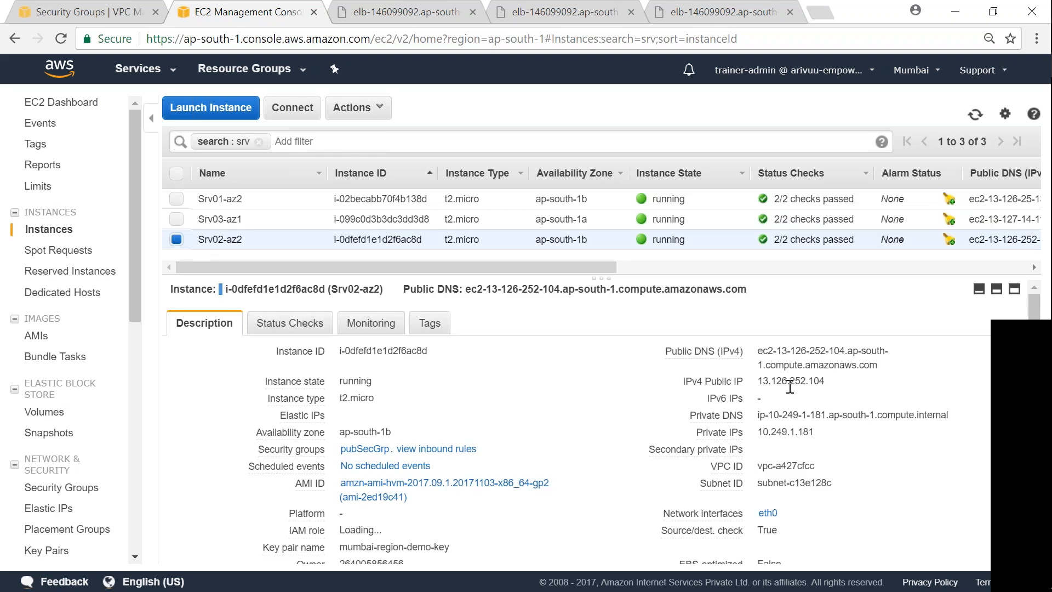
{"action": "double_click", "coordinate": [759, 433]}
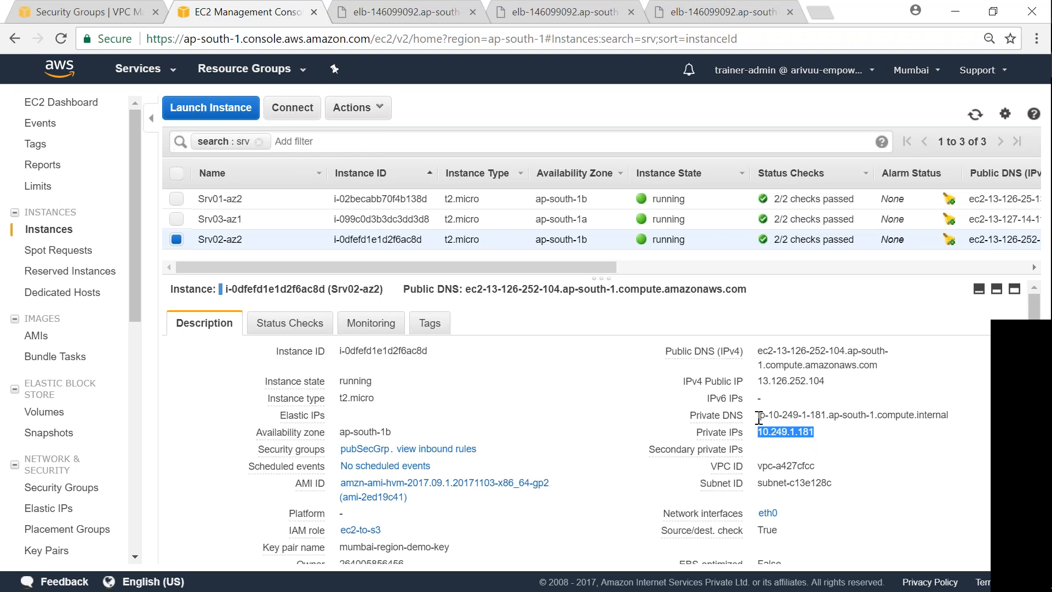
{"action": "left_click_drag", "start_coordinate": [759, 418], "coordinate": [967, 423]}
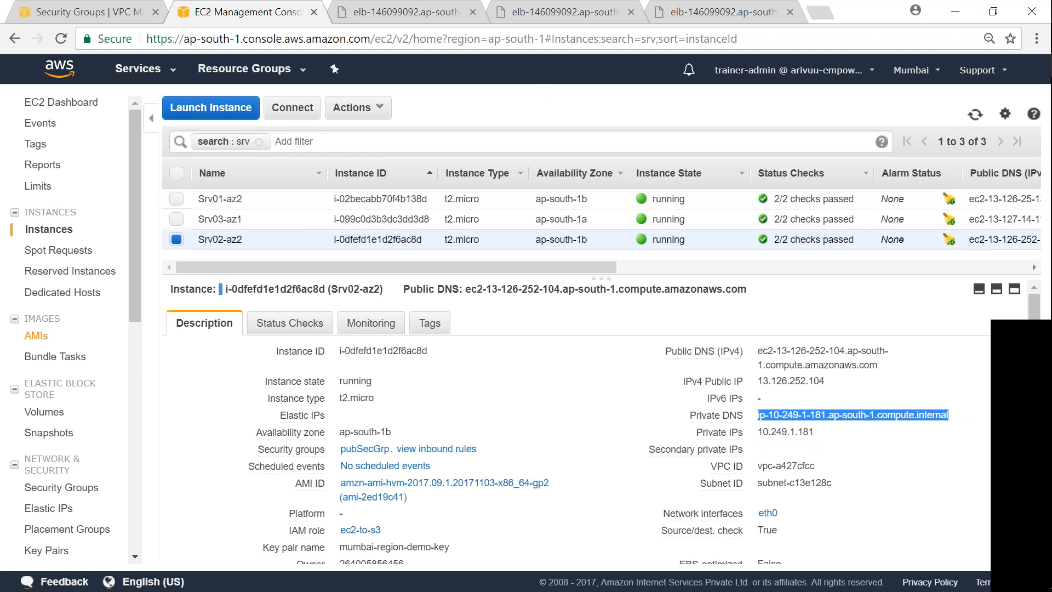
Step: Open the load balancers, clear the srv filter and view the rules of elb's HTTP 80 listener
{"action": "scroll", "coordinate": [50, 417], "scroll_direction": "down", "scroll_amount": 3}
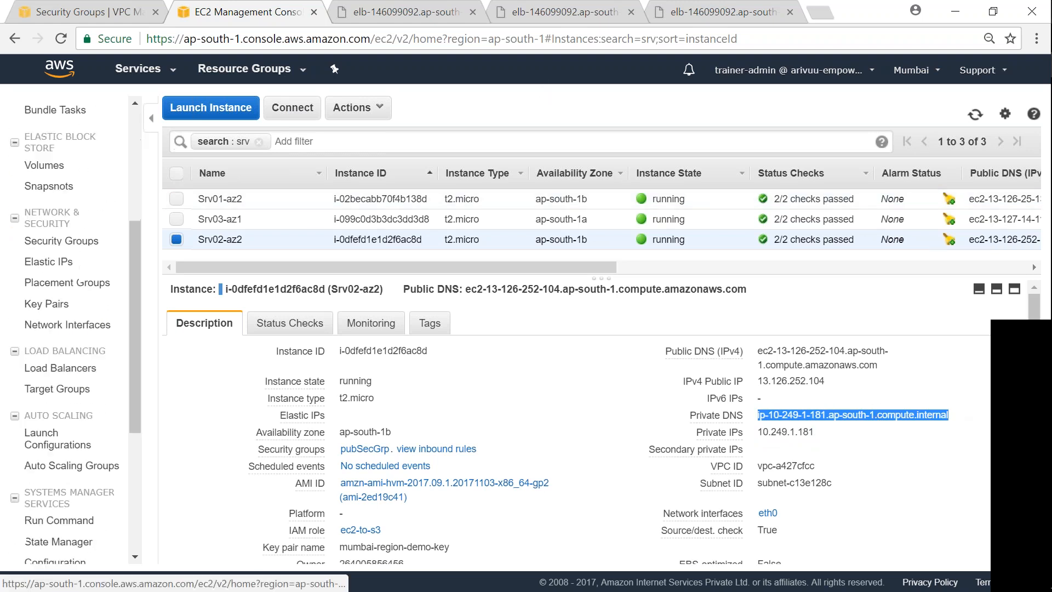
{"action": "left_click", "coordinate": [82, 371]}
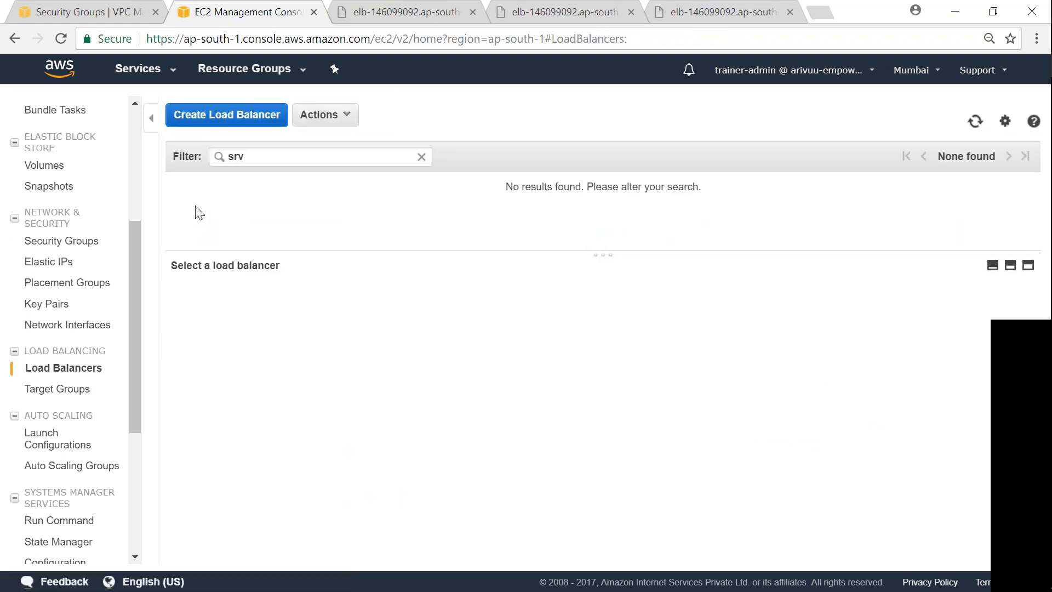
{"action": "left_click", "coordinate": [422, 157]}
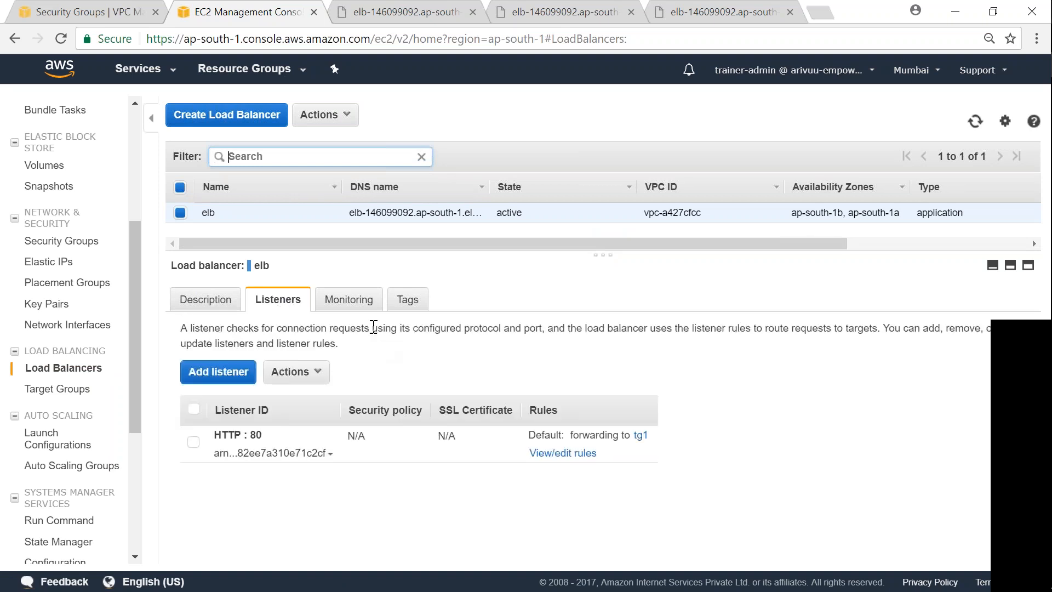
{"action": "left_click", "coordinate": [579, 462]}
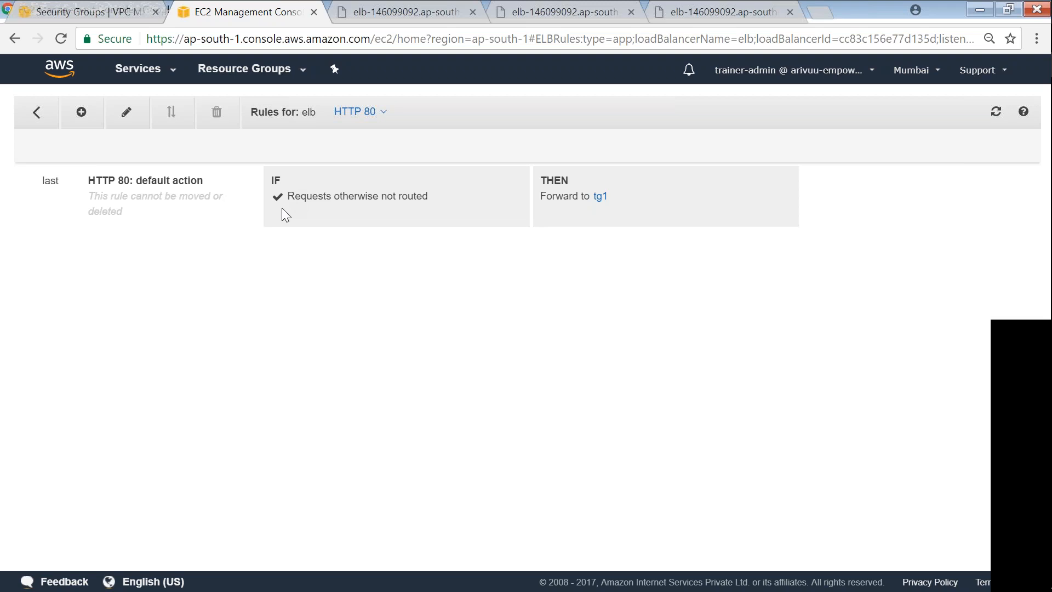
{"action": "left_click_drag", "start_coordinate": [282, 208], "coordinate": [422, 197]}
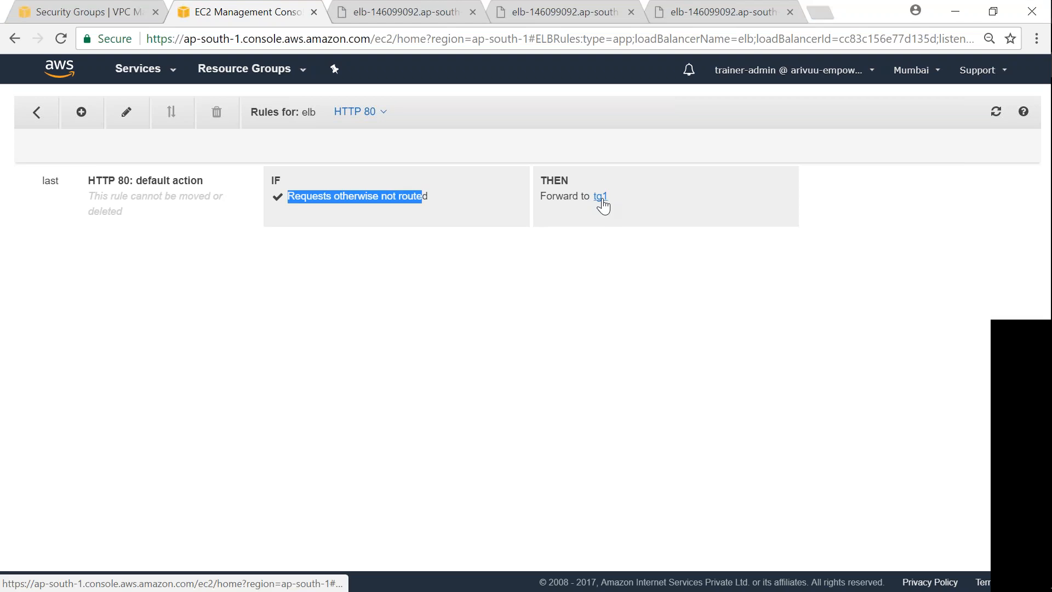
Step: Insert a new rule on elb's HTTP 80 listener that forwards the path /login/* to login-target-grp, leaving it unsaved
{"action": "left_click", "coordinate": [83, 112]}
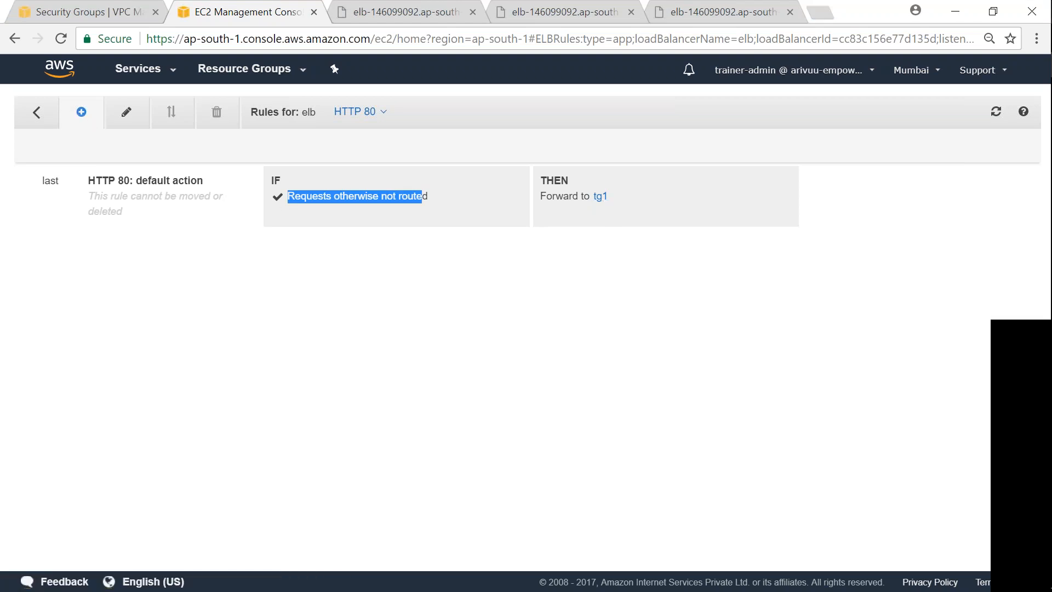
{"action": "left_click", "coordinate": [84, 114]}
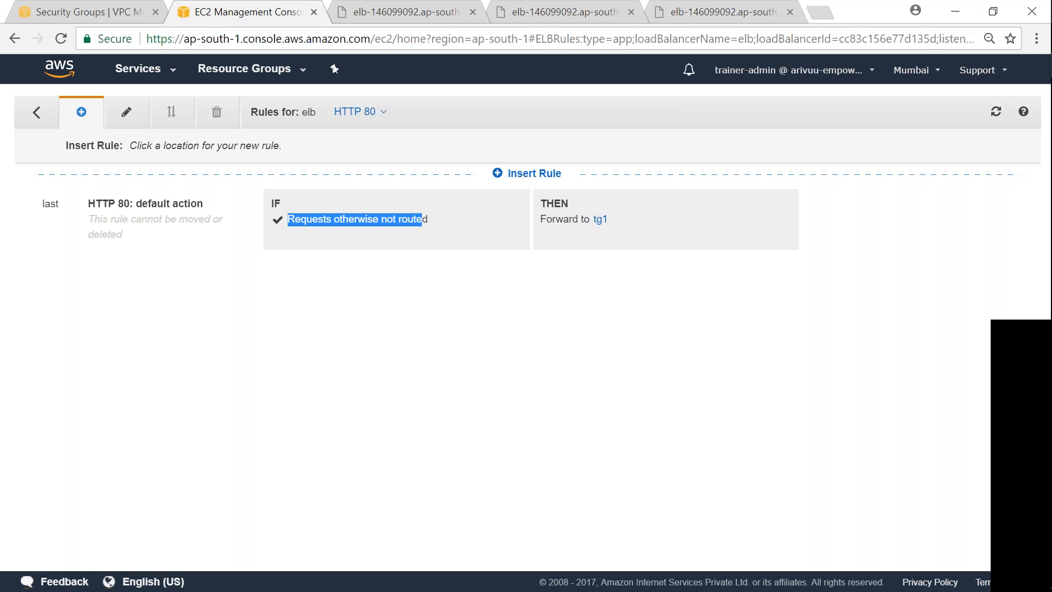
{"action": "left_click", "coordinate": [529, 175]}
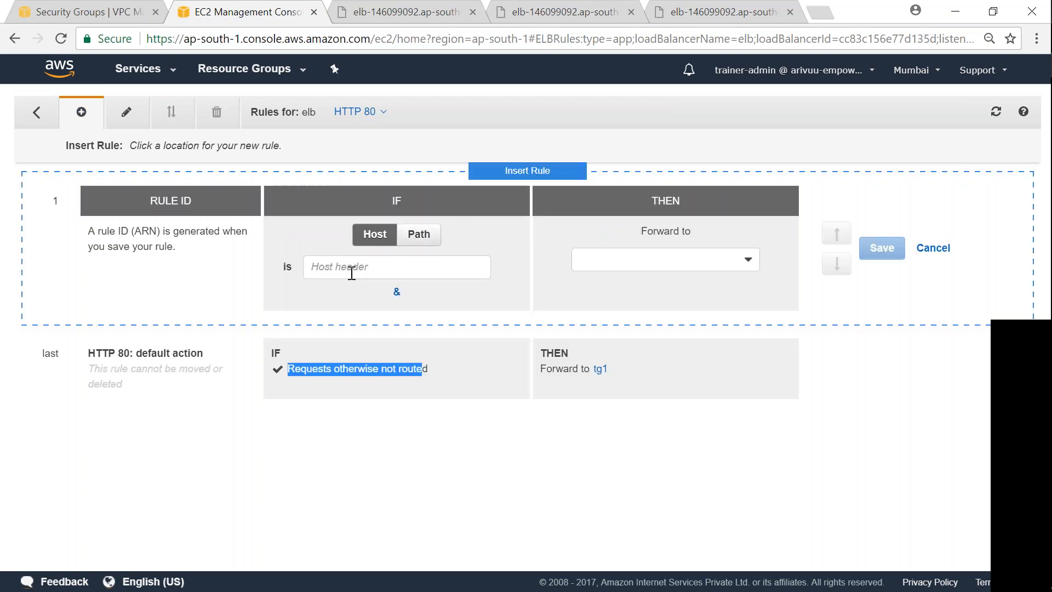
{"action": "left_click", "coordinate": [399, 267]}
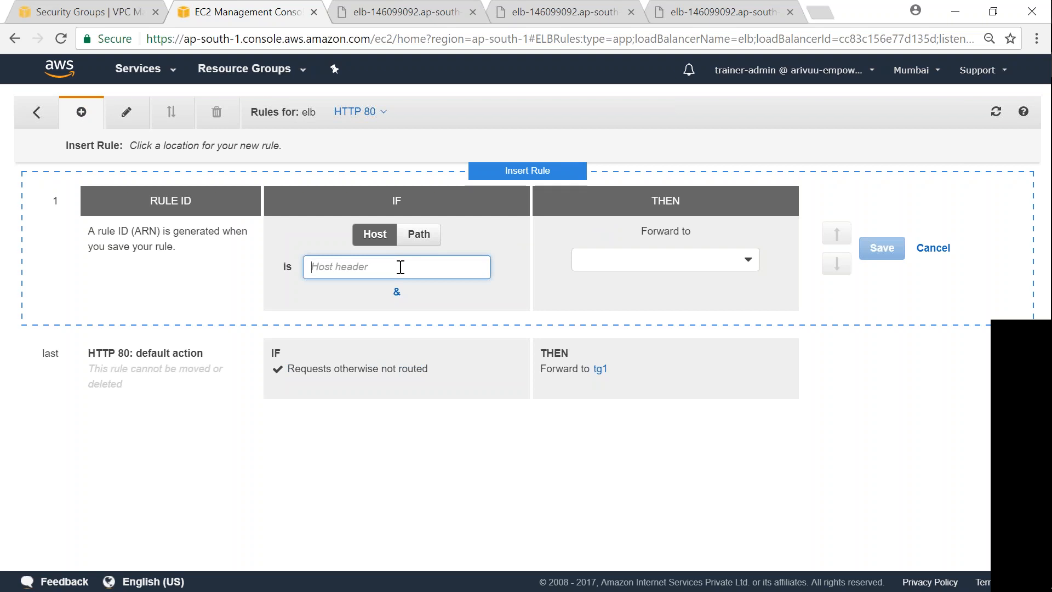
{"action": "type", "text": "/login"}
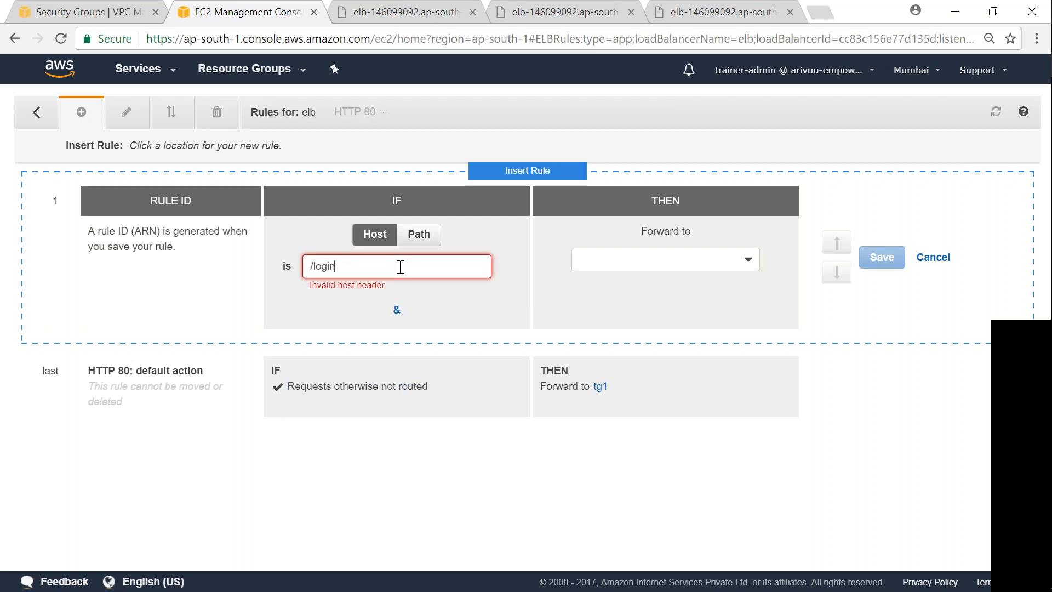
{"action": "left_click", "coordinate": [419, 234]}
{"action": "left_click", "coordinate": [411, 272]}
{"action": "type", "text": "/*"}
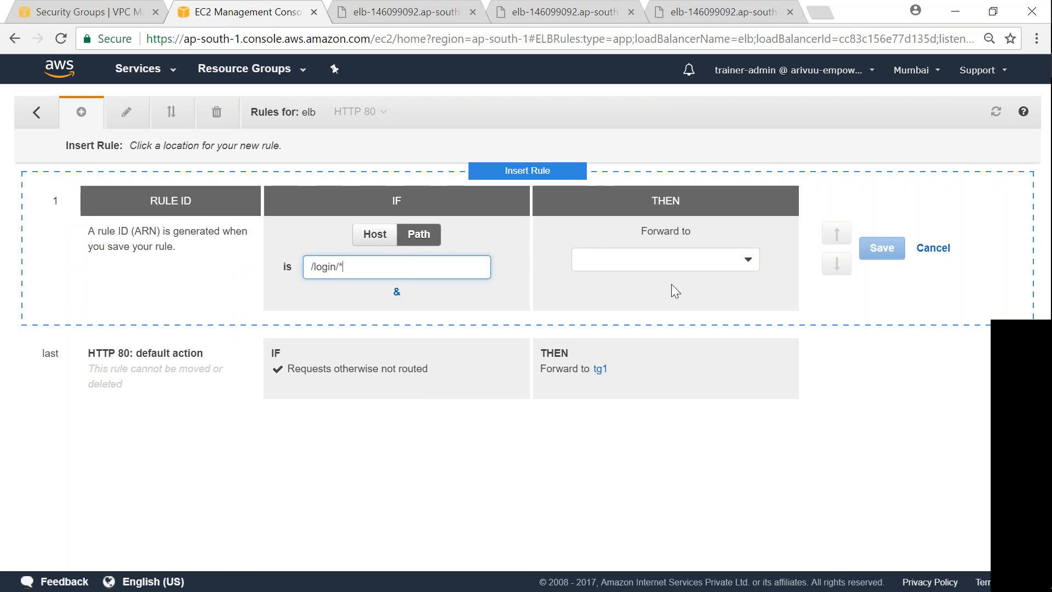
{"action": "left_click", "coordinate": [732, 261]}
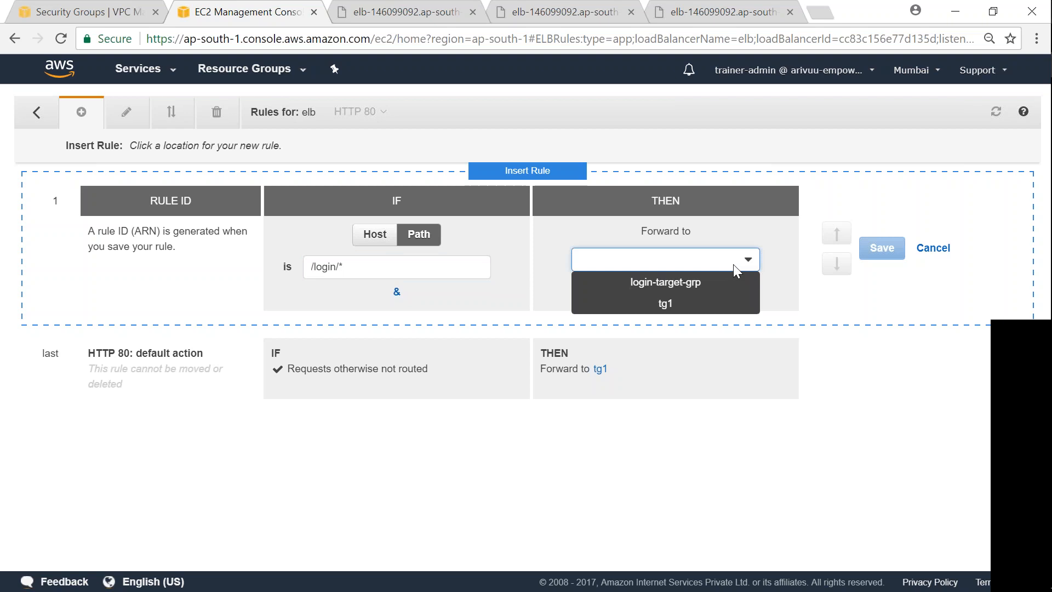
{"action": "left_click", "coordinate": [691, 290]}
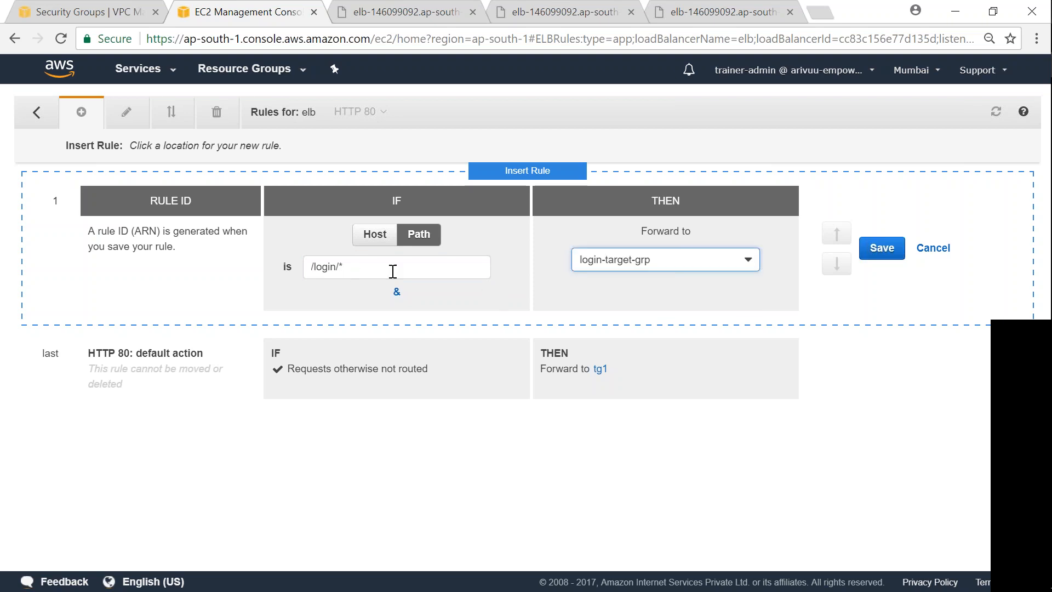
{"action": "left_click", "coordinate": [693, 308]}
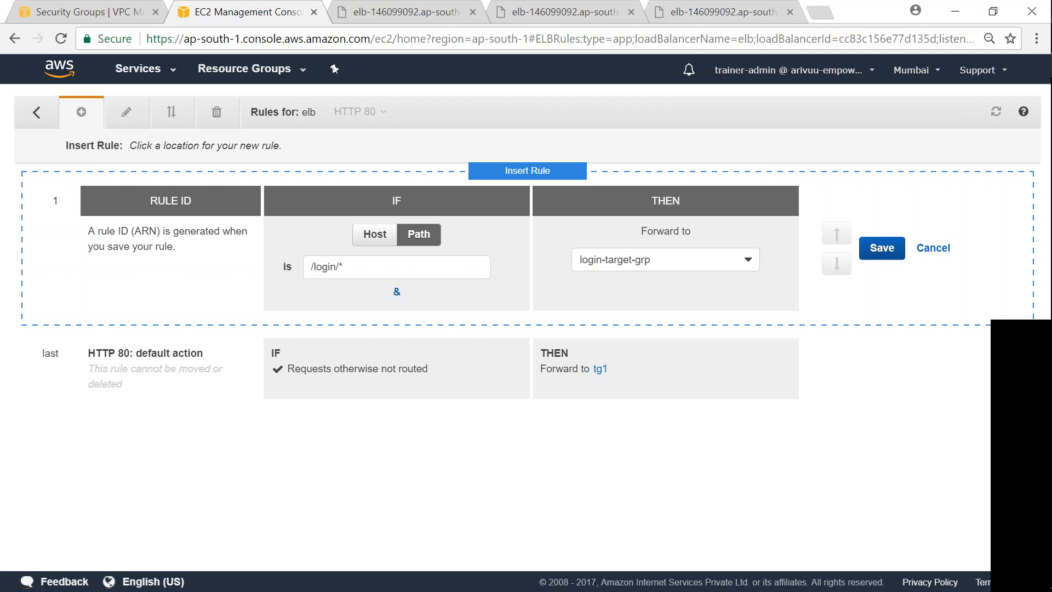
Step: Load the page /login/login.html through the load balancer's address in the last opened site tab
{"action": "left_click", "coordinate": [725, 19]}
{"action": "left_click", "coordinate": [386, 39]}
{"action": "left_click", "coordinate": [417, 39]}
{"action": "type", "text": "/login"}
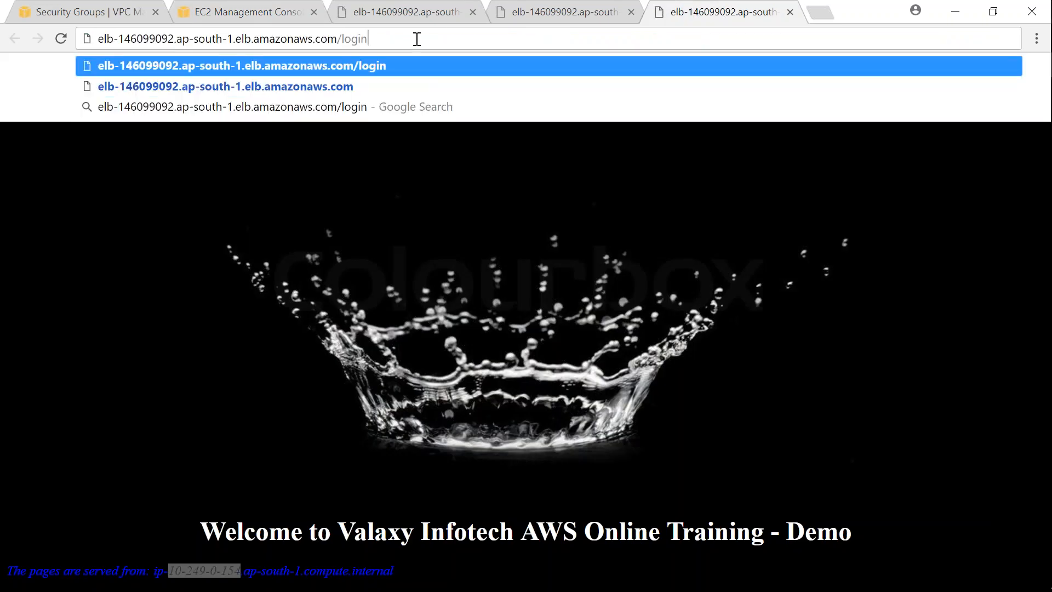
{"action": "type", "text": "/login.html"}
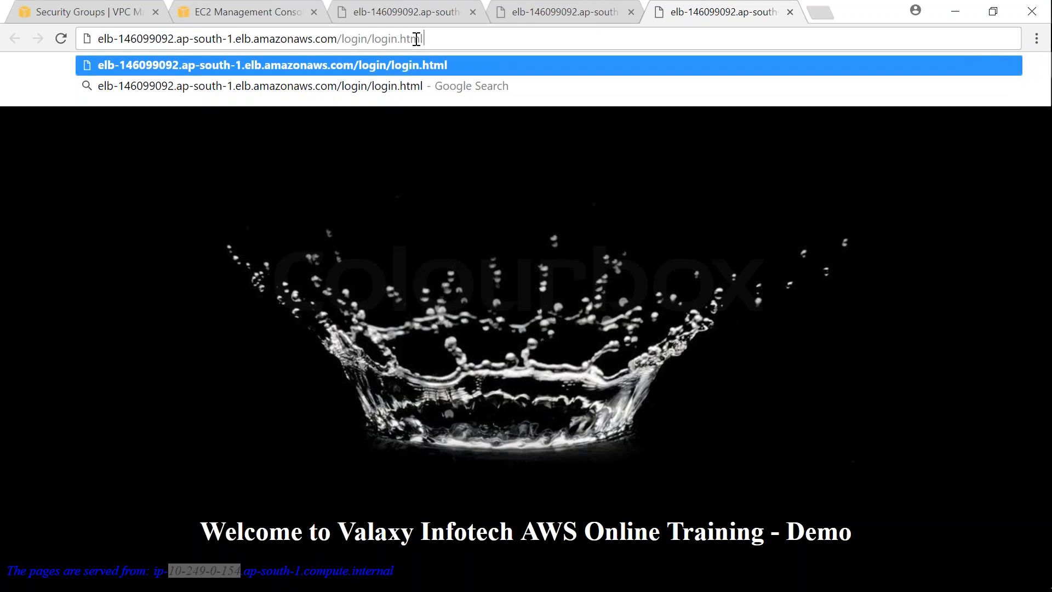
{"action": "key", "text": "Return"}
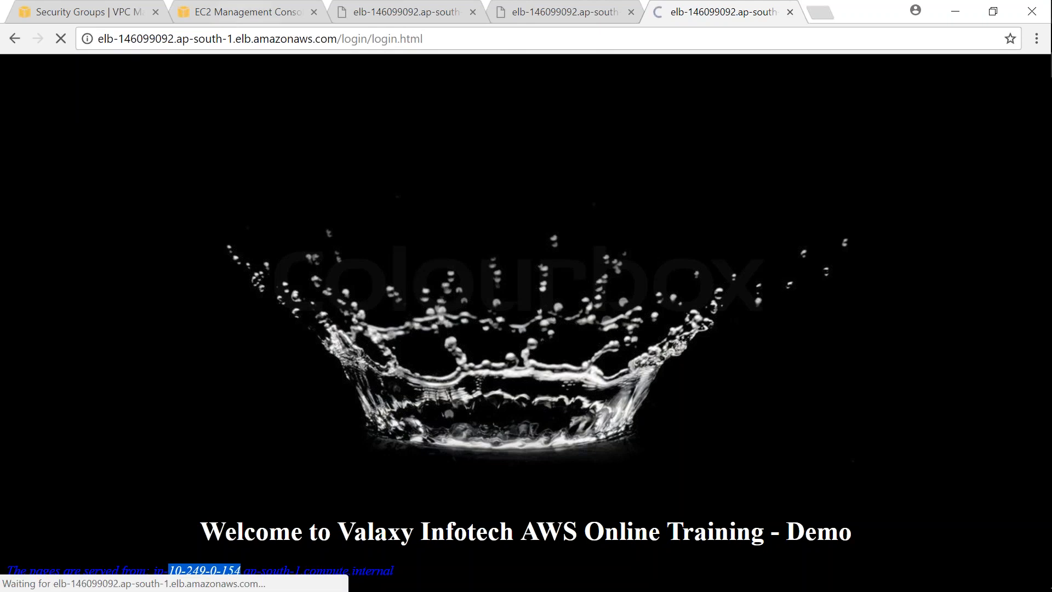
Step: Check which server serves the login page and reload it several times to compare the serving IP addresses
{"action": "left_click_drag", "start_coordinate": [164, 69], "coordinate": [249, 73]}
{"action": "left_click", "coordinate": [187, 84]}
{"action": "left_click_drag", "start_coordinate": [148, 71], "coordinate": [260, 70]}
{"action": "left_click", "coordinate": [201, 105]}
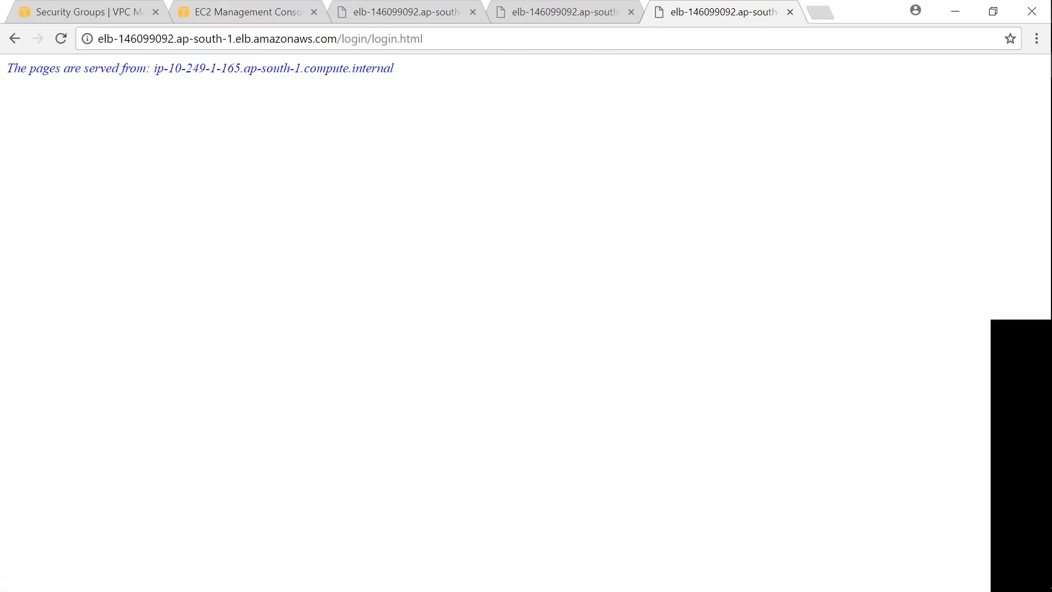
{"action": "left_click", "coordinate": [61, 41]}
{"action": "left_click", "coordinate": [61, 40]}
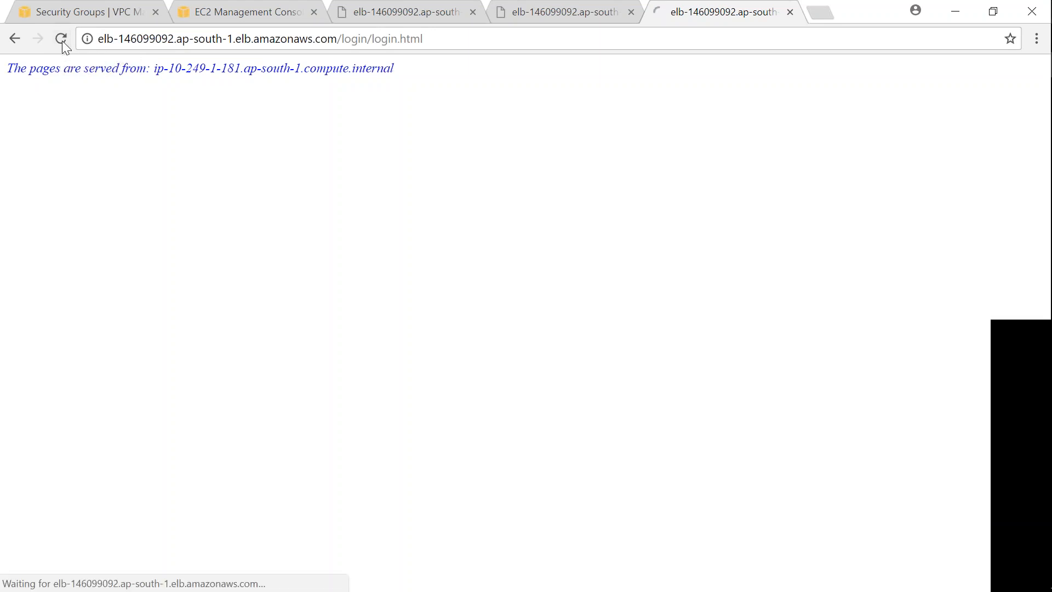
{"action": "left_click", "coordinate": [62, 42]}
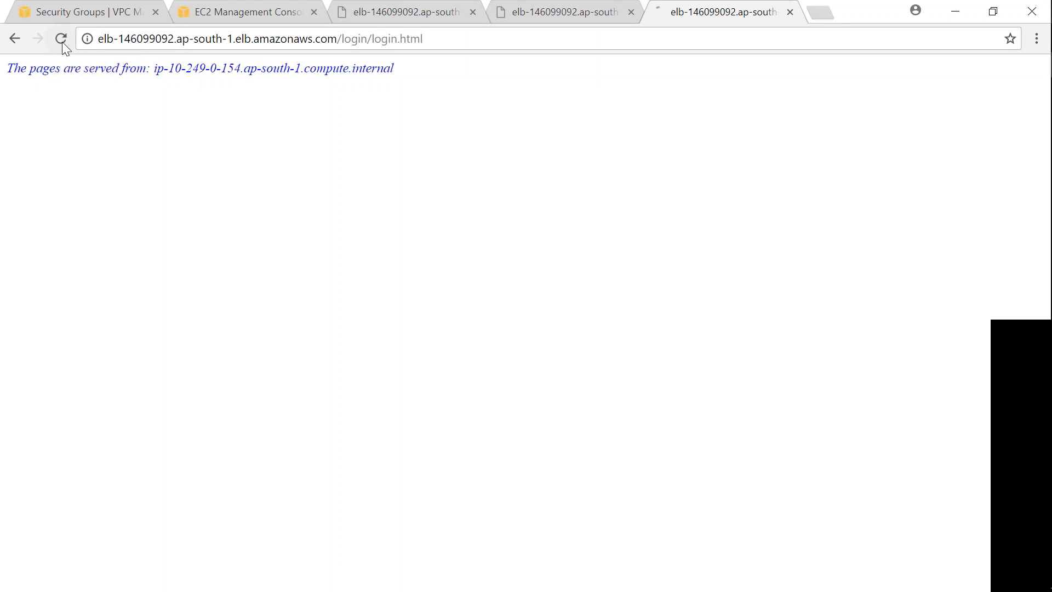
{"action": "left_click_drag", "start_coordinate": [168, 69], "coordinate": [266, 71]}
{"action": "left_click", "coordinate": [223, 129]}
{"action": "left_click_drag", "start_coordinate": [168, 68], "coordinate": [241, 64]}
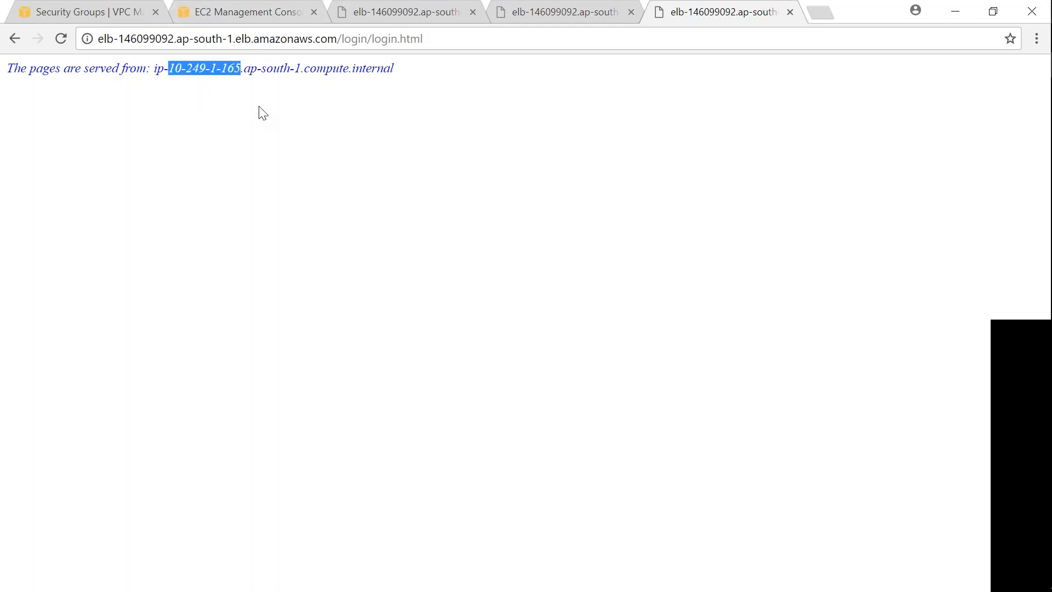
{"action": "left_click_drag", "start_coordinate": [169, 68], "coordinate": [243, 67]}
Step: Return to elb's listener rules and save the drafted /login/* rule
{"action": "left_click", "coordinate": [265, 9]}
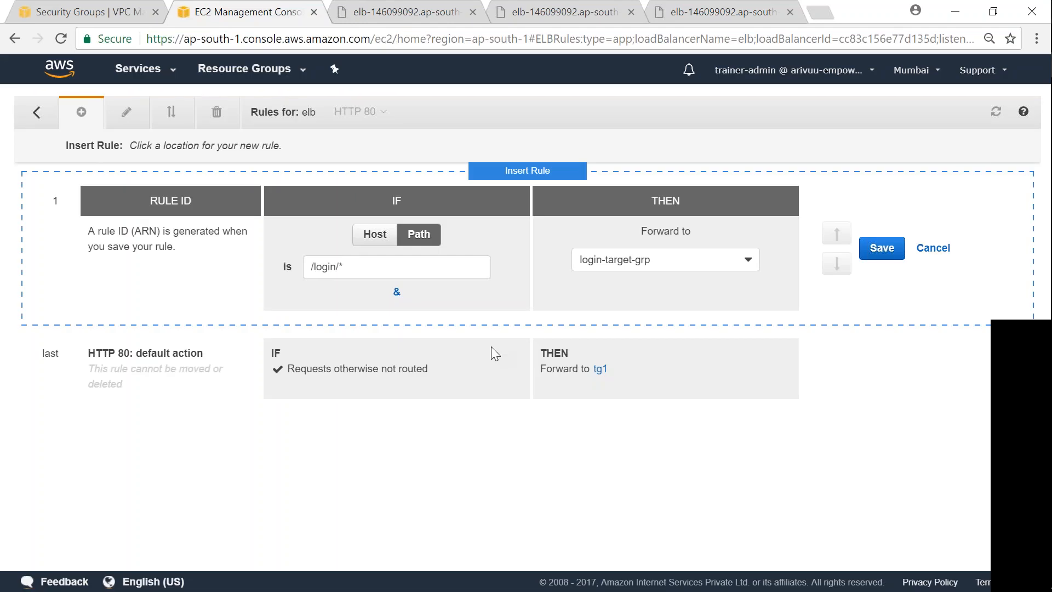
{"action": "left_click", "coordinate": [882, 248]}
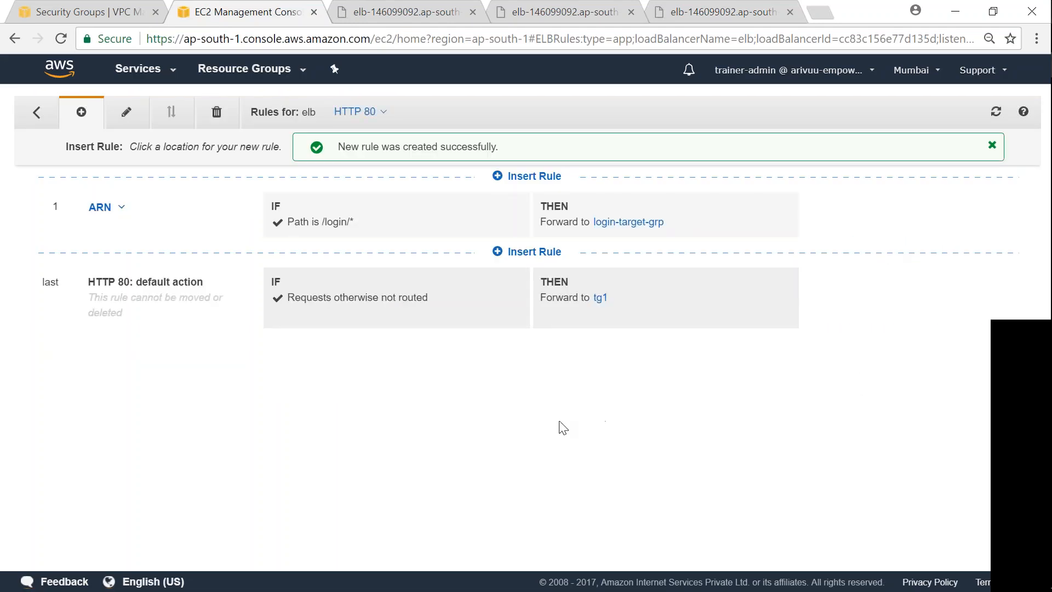
Step: Refresh elb's listener rules and examine the load balancer's CloudWatch metric graphs over the last hour
{"action": "left_click", "coordinate": [995, 111]}
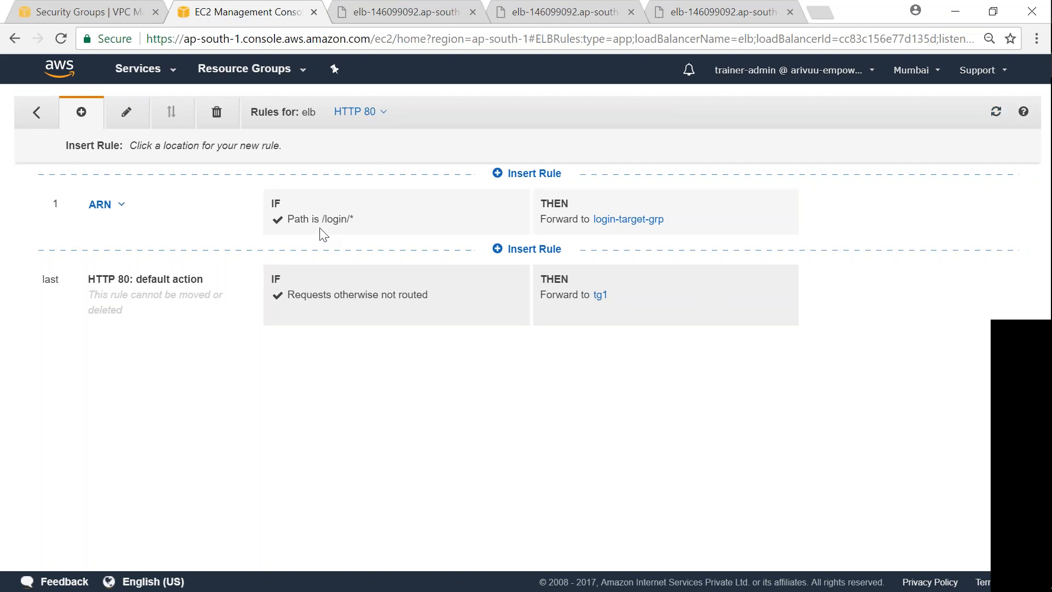
{"action": "left_click", "coordinate": [36, 112]}
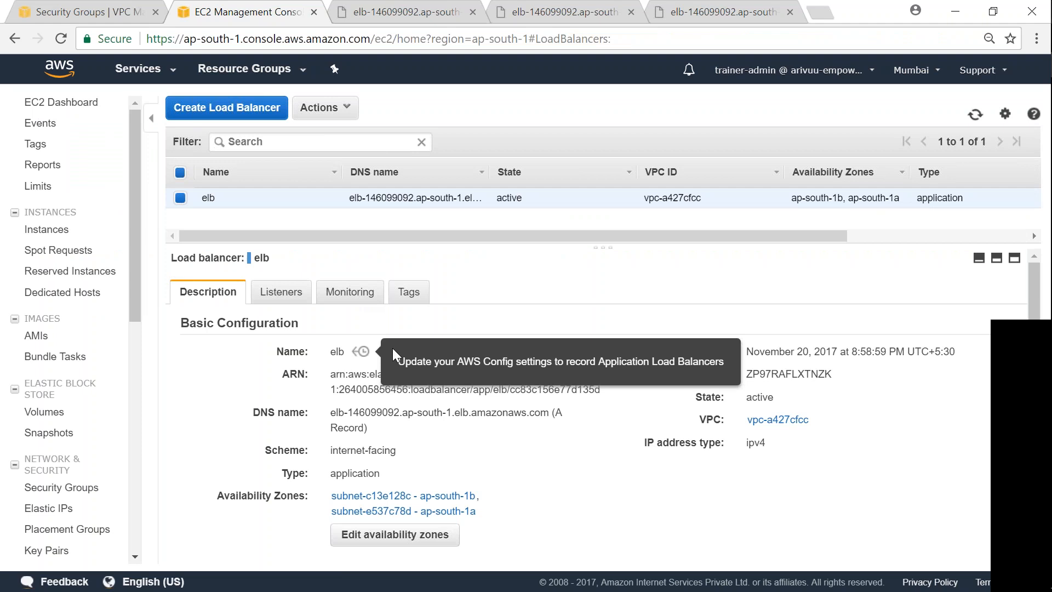
{"action": "left_click", "coordinate": [358, 297]}
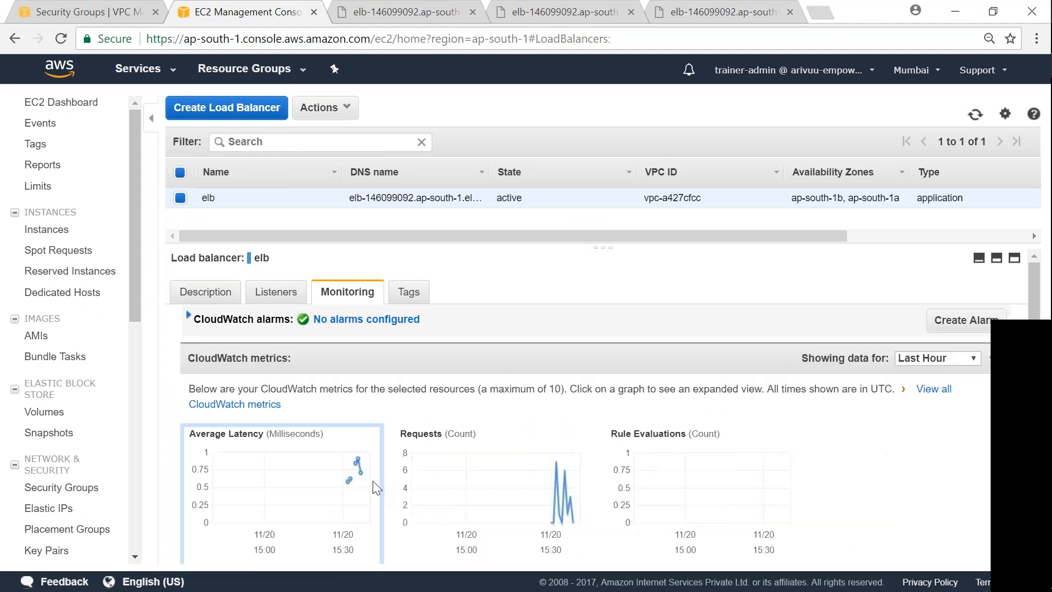
{"action": "scroll", "coordinate": [553, 351], "scroll_direction": "down", "scroll_amount": 3}
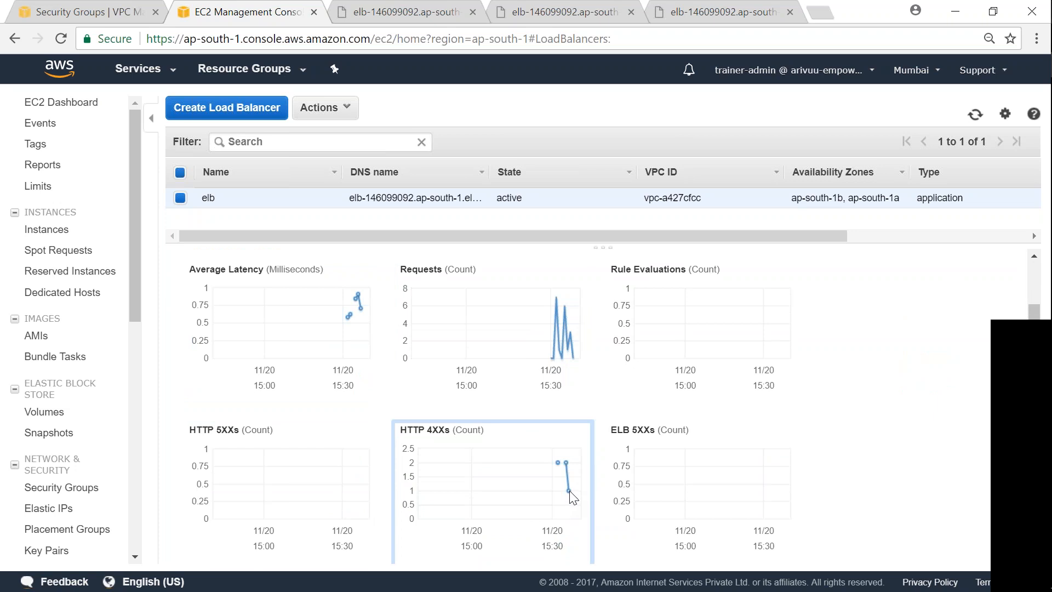
{"action": "scroll", "coordinate": [348, 437], "scroll_direction": "down", "scroll_amount": 6}
{"action": "scroll", "coordinate": [463, 436], "scroll_direction": "down", "scroll_amount": 6}
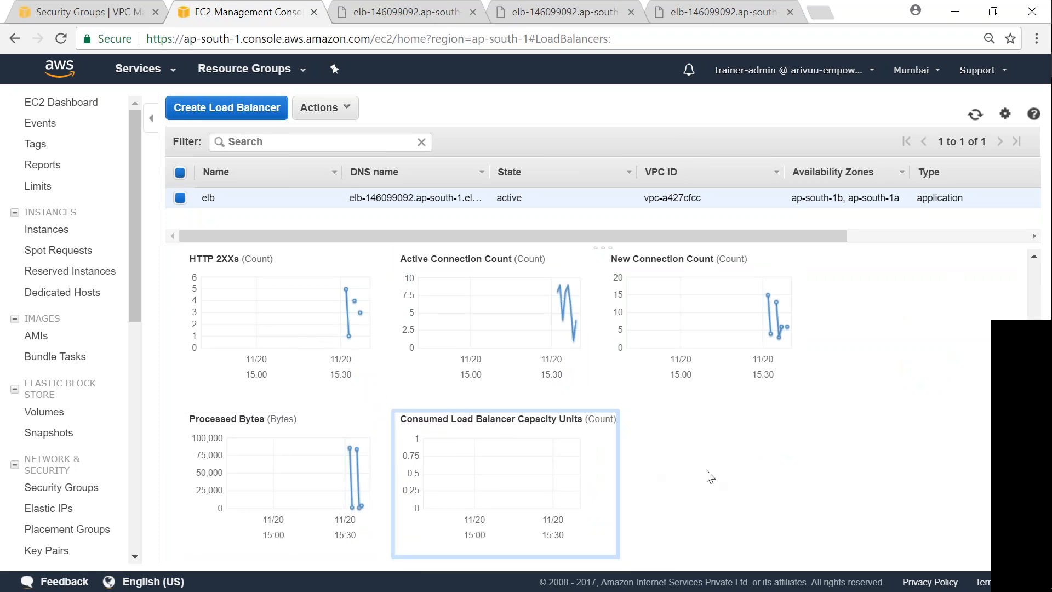
{"action": "scroll", "coordinate": [771, 442], "scroll_direction": "up", "scroll_amount": 10}
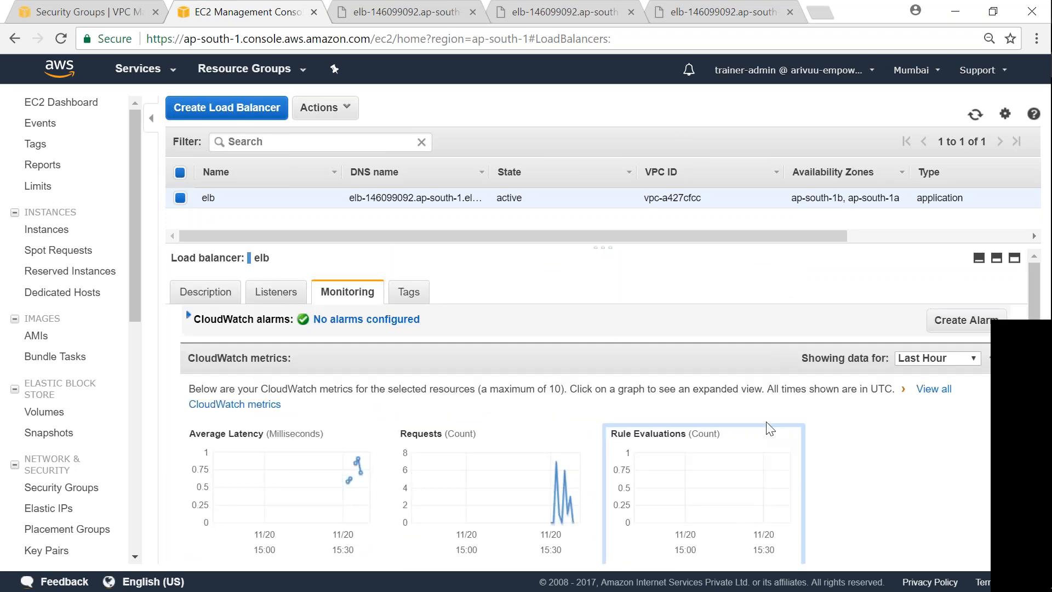
Step: Copy the load balancer's /login/login.html address from the last site tab and load it in a new browser tab
{"action": "left_click", "coordinate": [751, 12]}
{"action": "left_click", "coordinate": [542, 36]}
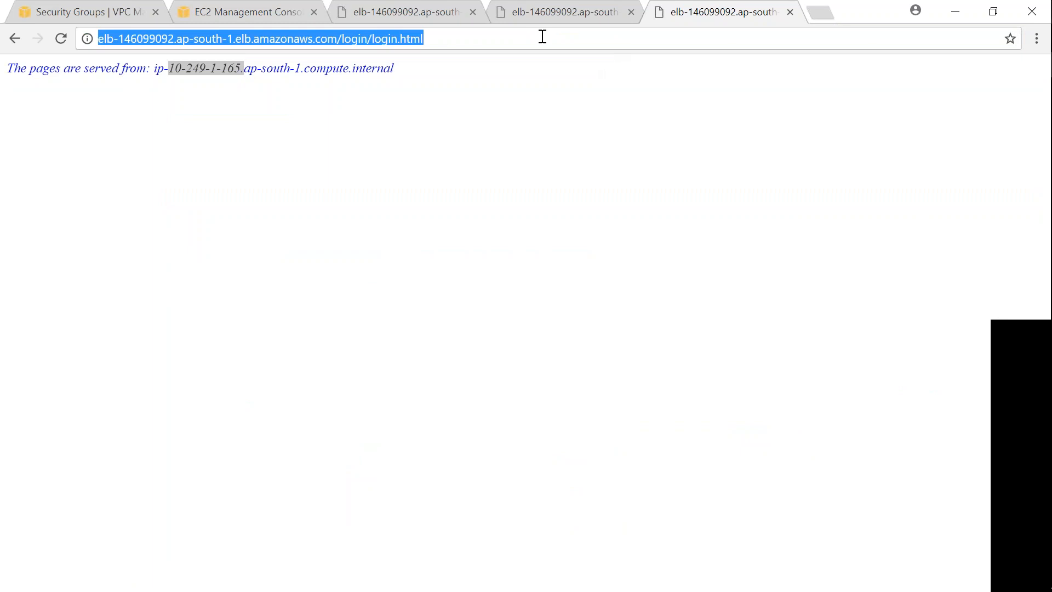
{"action": "key", "text": "ctrl+c"}
{"action": "key", "text": "ctrl+t"}
{"action": "key", "text": "ctrl+v"}
{"action": "key", "text": "Return"}
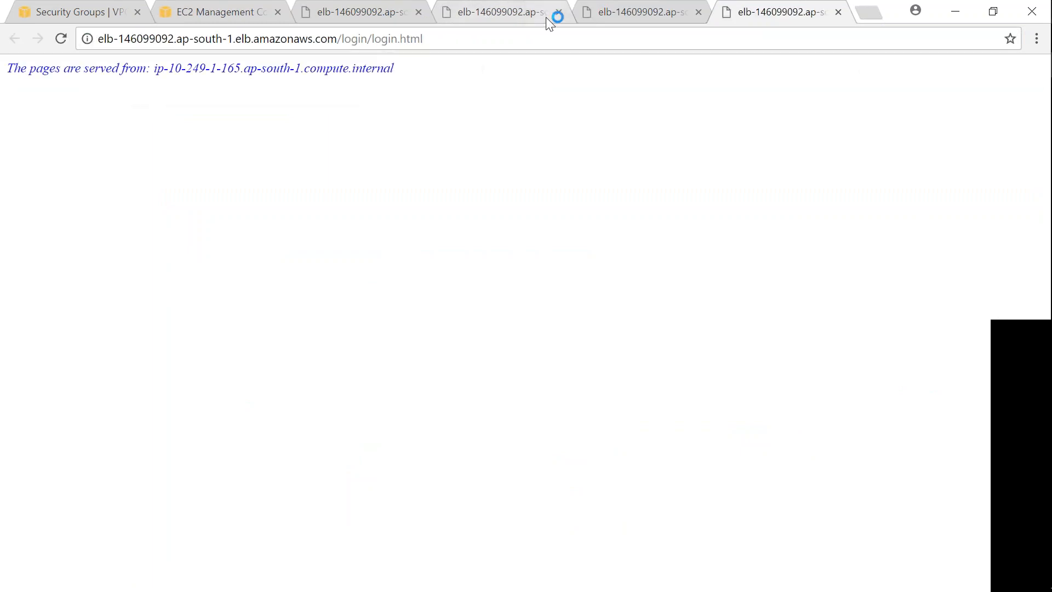
Step: Check the serving IP address on the newly opened login page and reload it several times for comparison
{"action": "left_click_drag", "start_coordinate": [170, 67], "coordinate": [252, 68]}
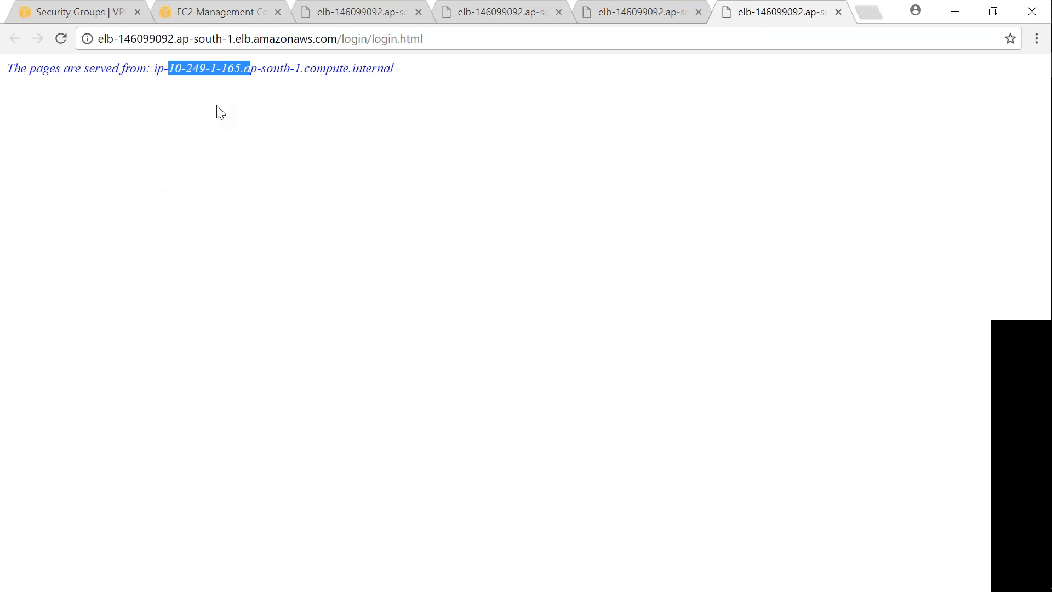
{"action": "left_click", "coordinate": [61, 38]}
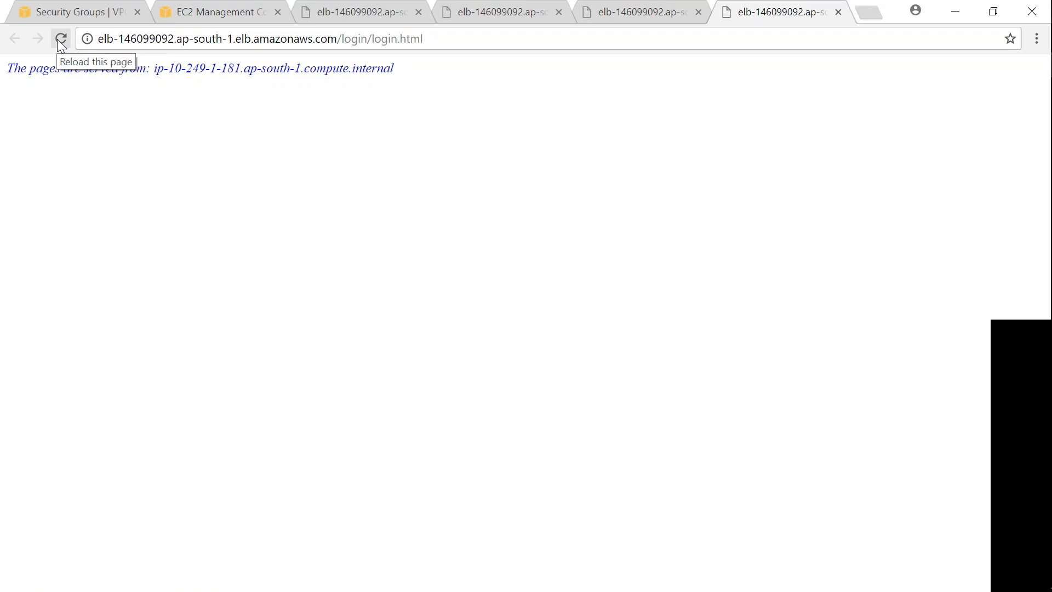
{"action": "left_click", "coordinate": [58, 40]}
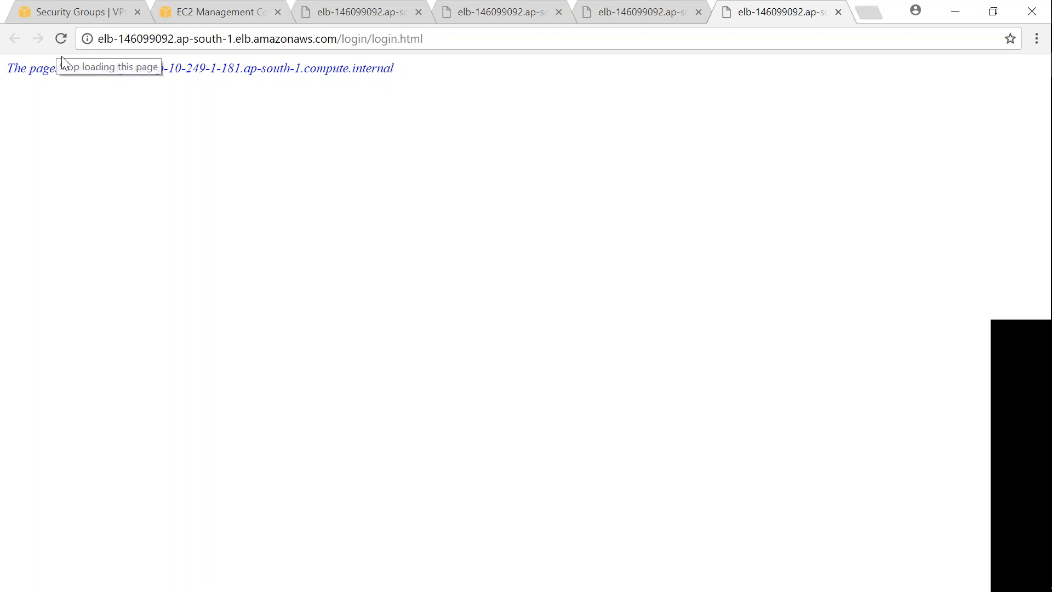
{"action": "left_click", "coordinate": [60, 38]}
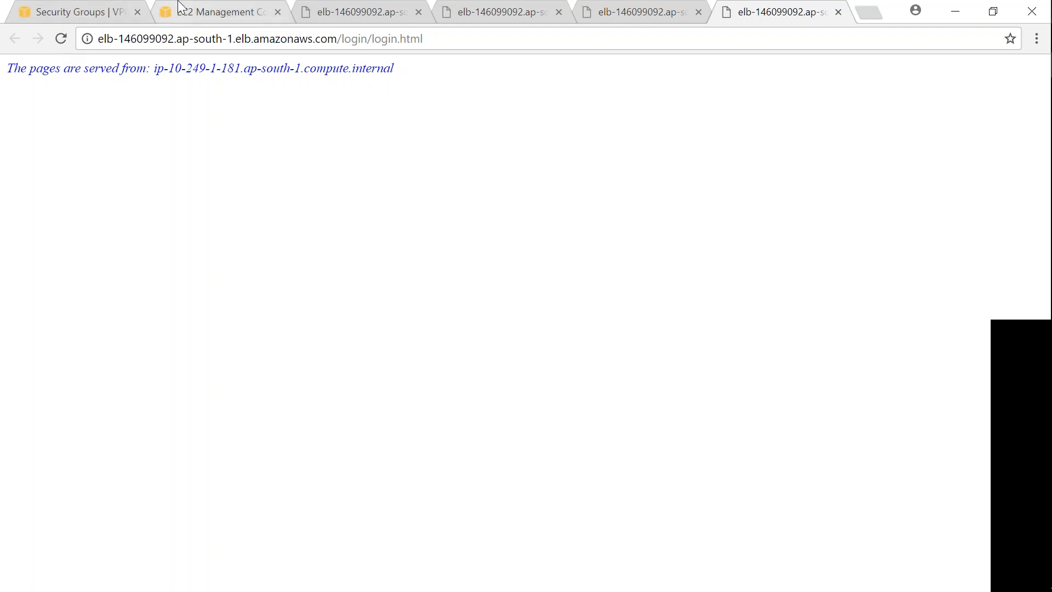
Step: Look up the private IP of instance Srv02-az2 and reload the login page to compare its serving address
{"action": "left_click", "coordinate": [217, 12]}
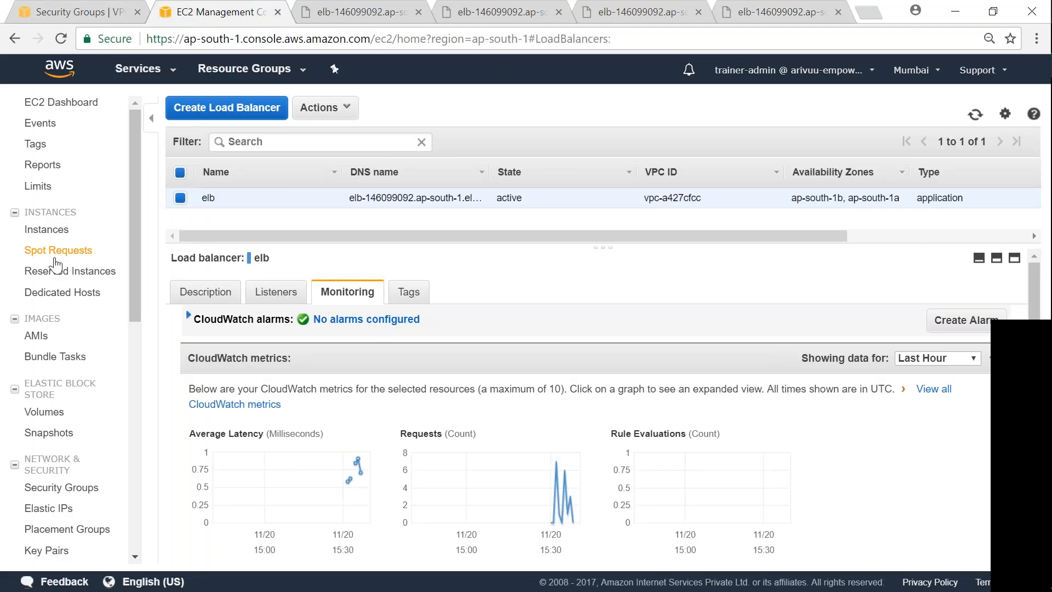
{"action": "left_click", "coordinate": [48, 229]}
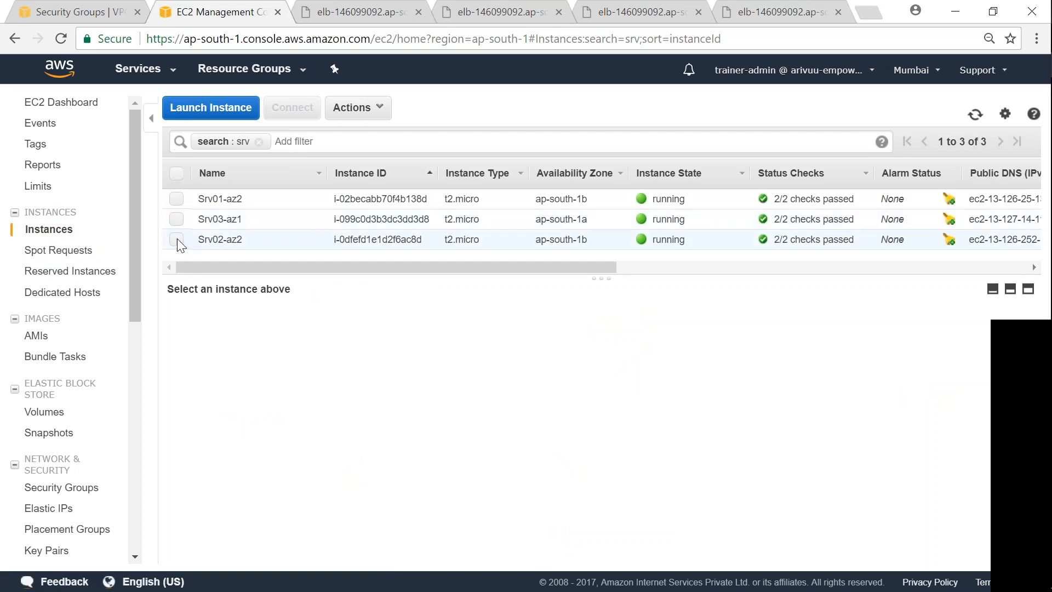
{"action": "left_click", "coordinate": [193, 243]}
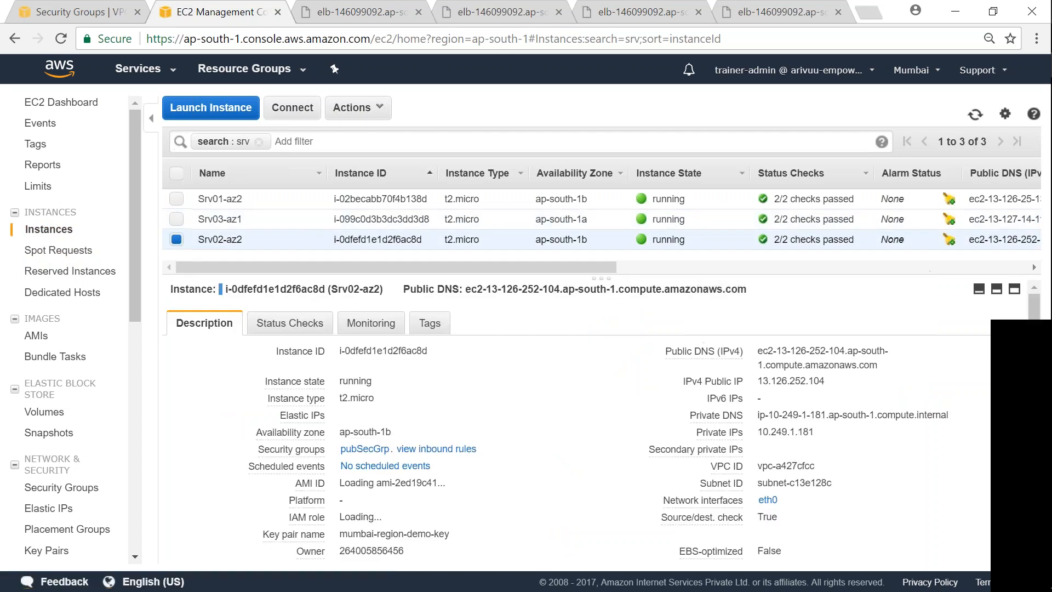
{"action": "left_click_drag", "start_coordinate": [760, 431], "coordinate": [805, 432]}
{"action": "left_click_drag", "start_coordinate": [816, 433], "coordinate": [757, 433]}
{"action": "left_click", "coordinate": [773, 8]}
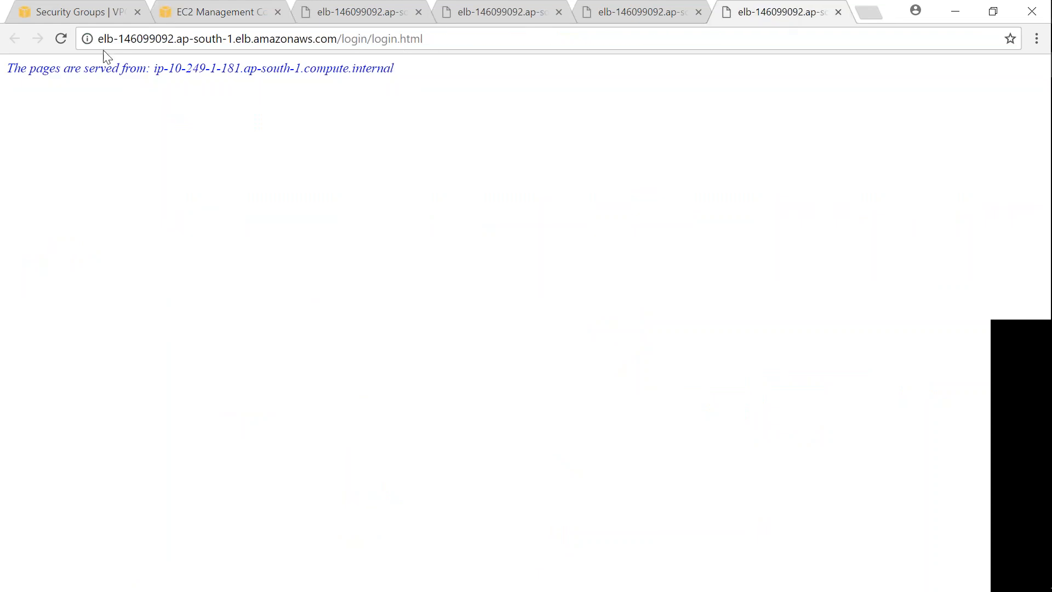
{"action": "left_click", "coordinate": [61, 39]}
Step: Load the load balancer's /login/login.html page in an incognito window and check which IP address serves it
{"action": "left_click", "coordinate": [450, 41]}
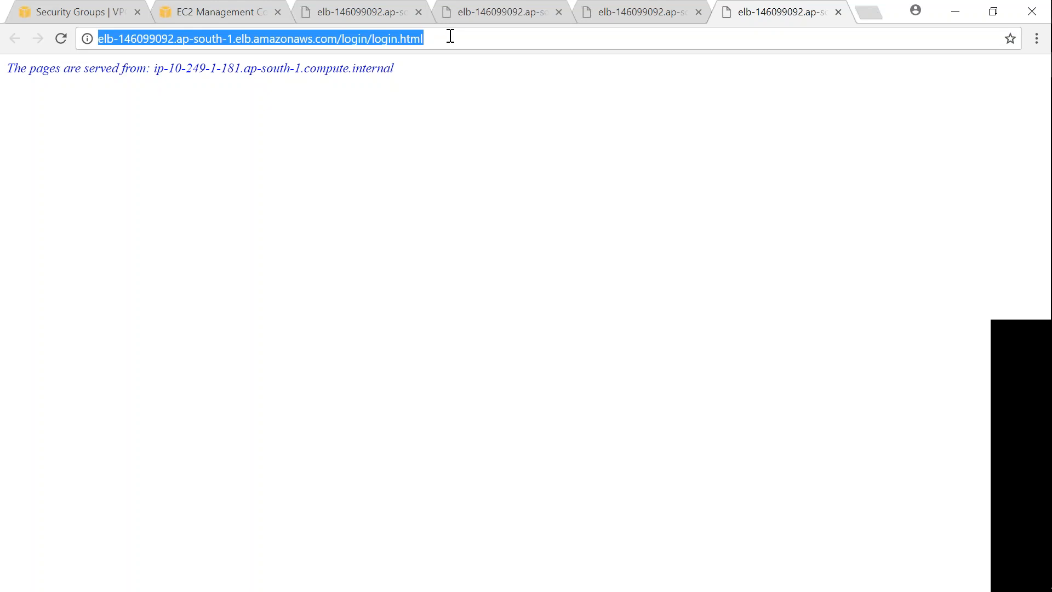
{"action": "key", "text": "ctrl+shift+n"}
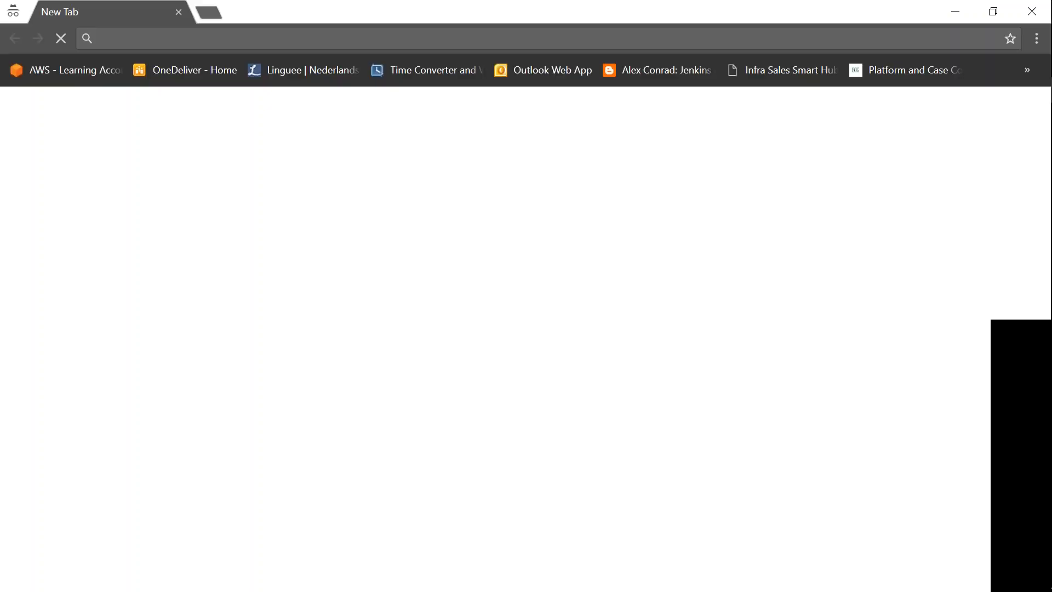
{"action": "key", "text": "ctrl+v"}
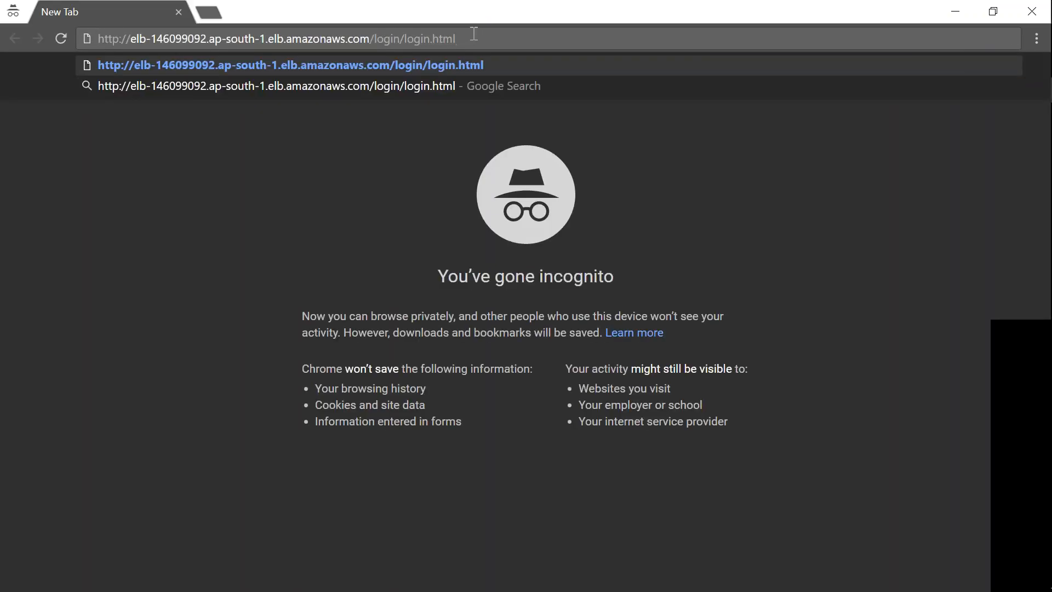
{"action": "key", "text": "Return"}
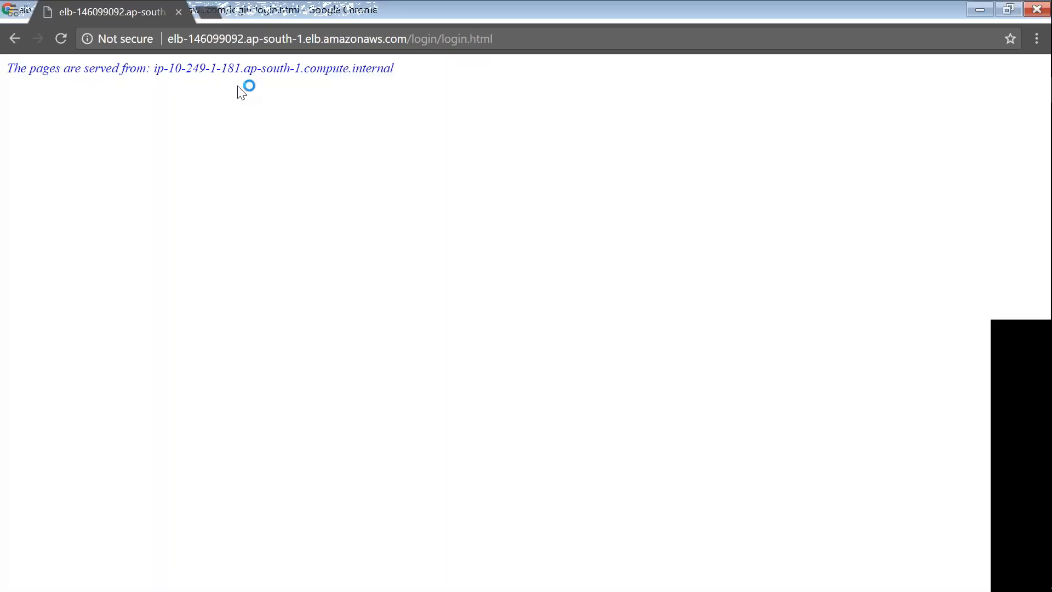
{"action": "left_click_drag", "start_coordinate": [169, 68], "coordinate": [240, 65]}
{"action": "left_click", "coordinate": [215, 88]}
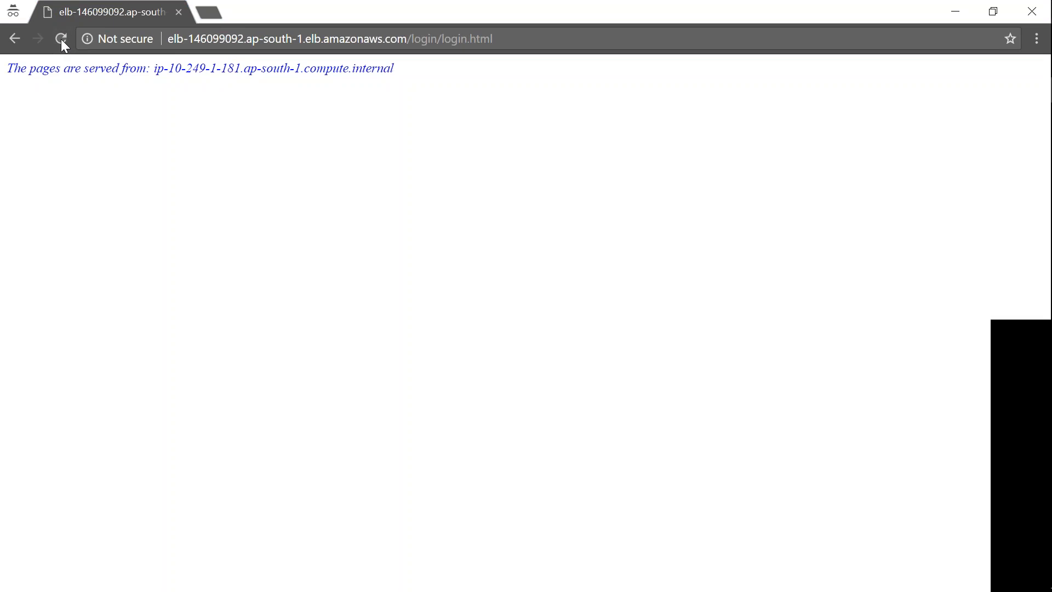